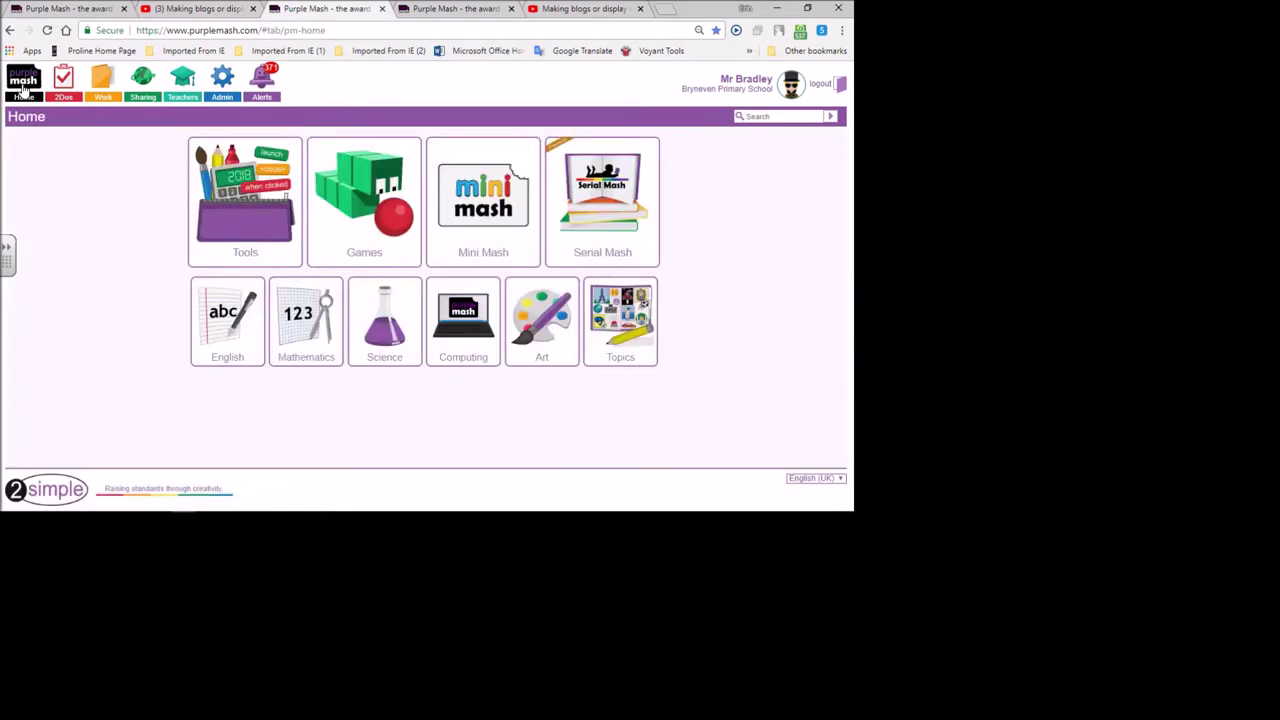
Step: Go to Tools, then 2Do It Yourself, and launch the Shapes activity maker
{"action": "left_click", "coordinate": [171, 225]}
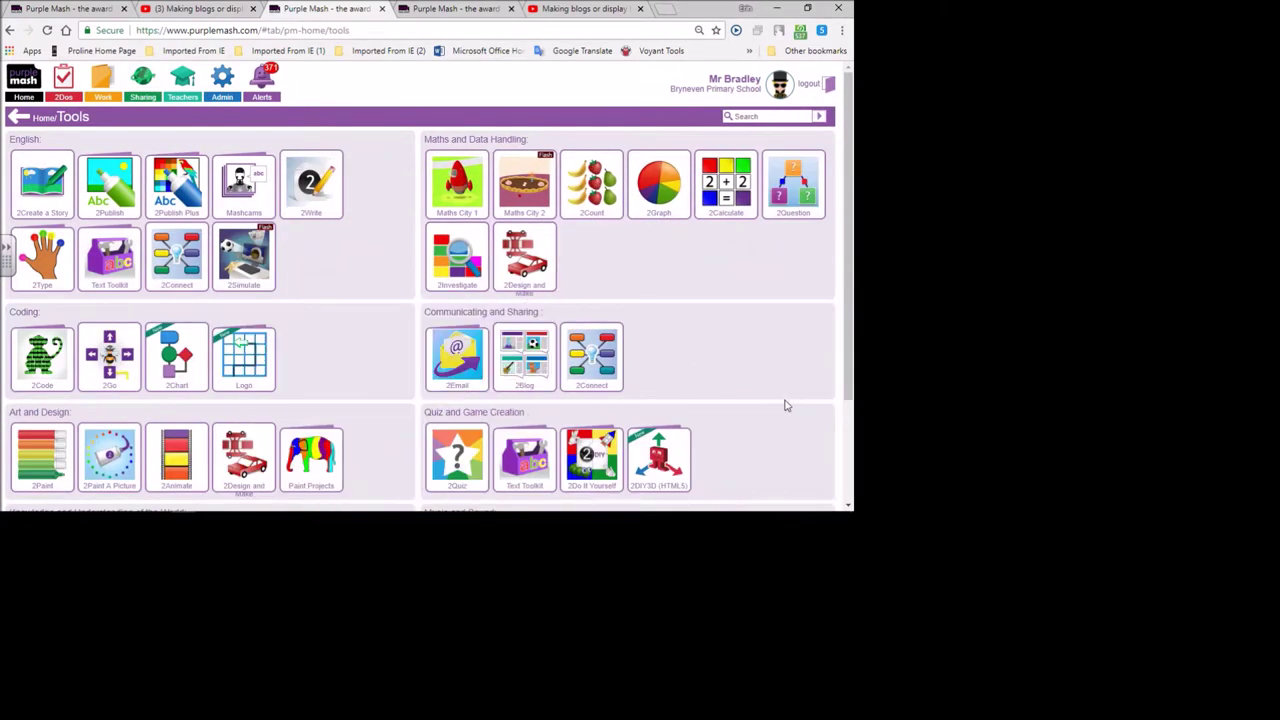
{"action": "mouse_move", "coordinate": [590, 470]}
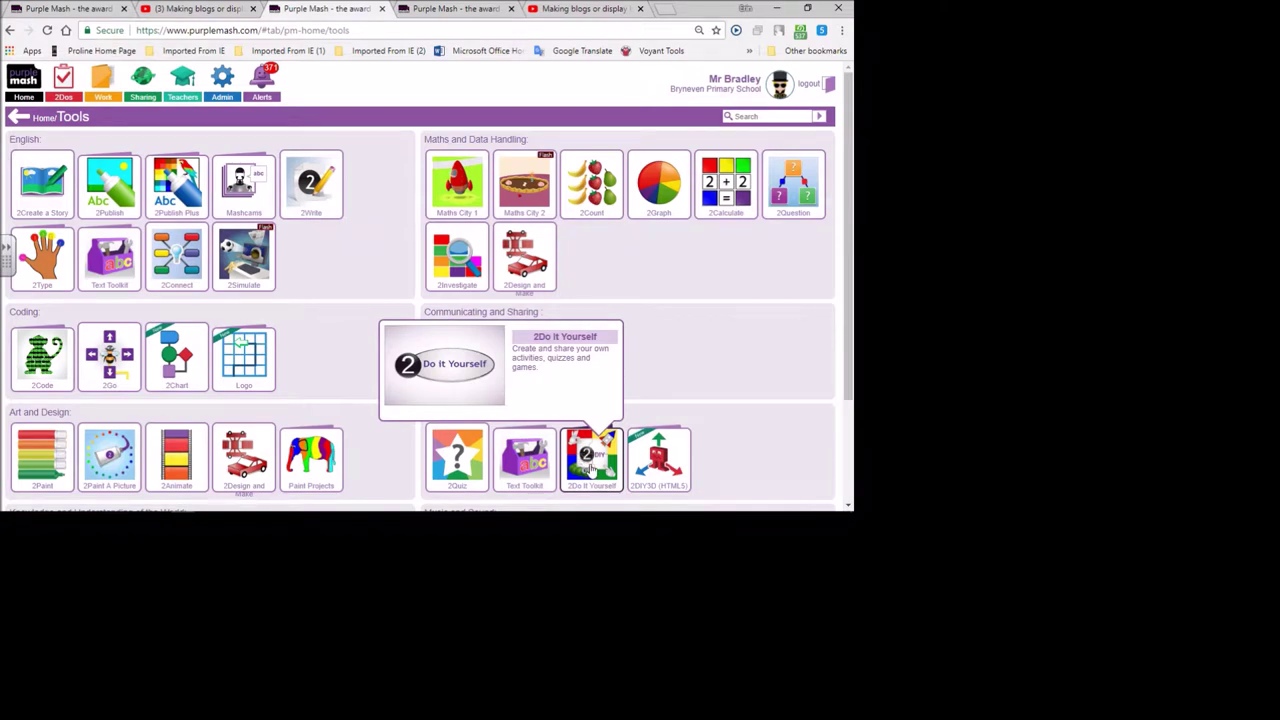
{"action": "left_click", "coordinate": [590, 468]}
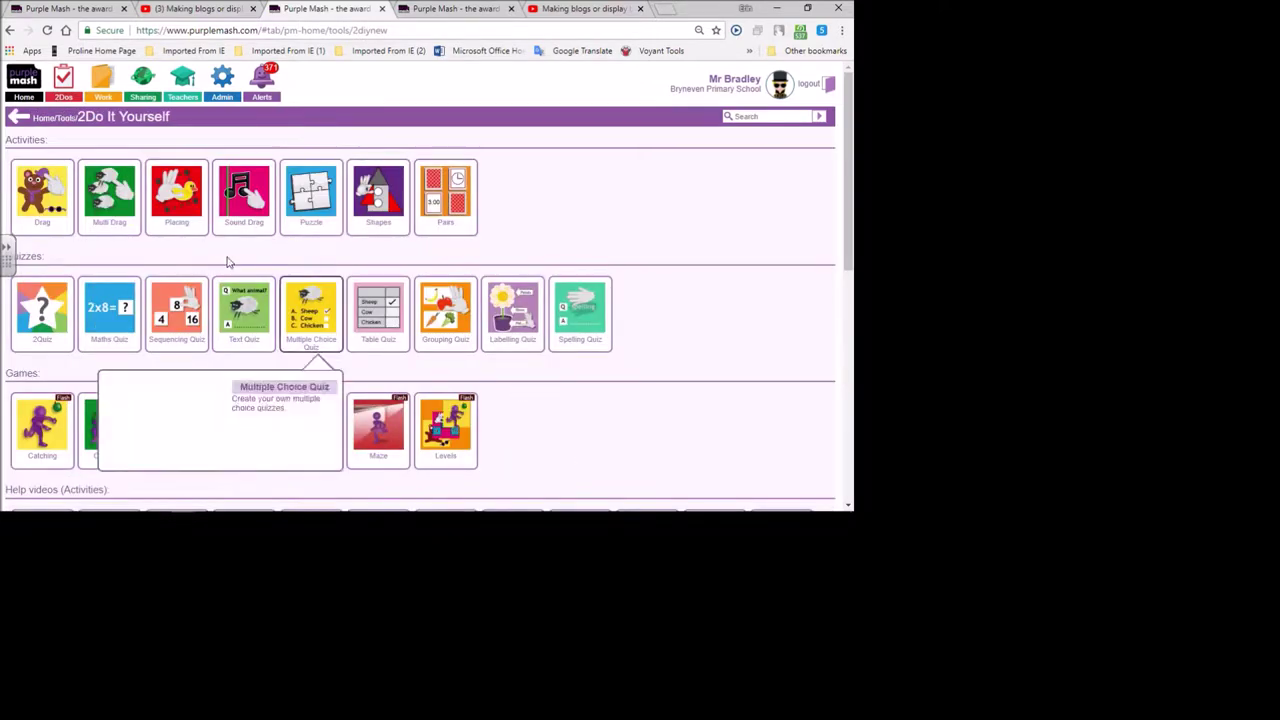
{"action": "mouse_move", "coordinate": [386, 201]}
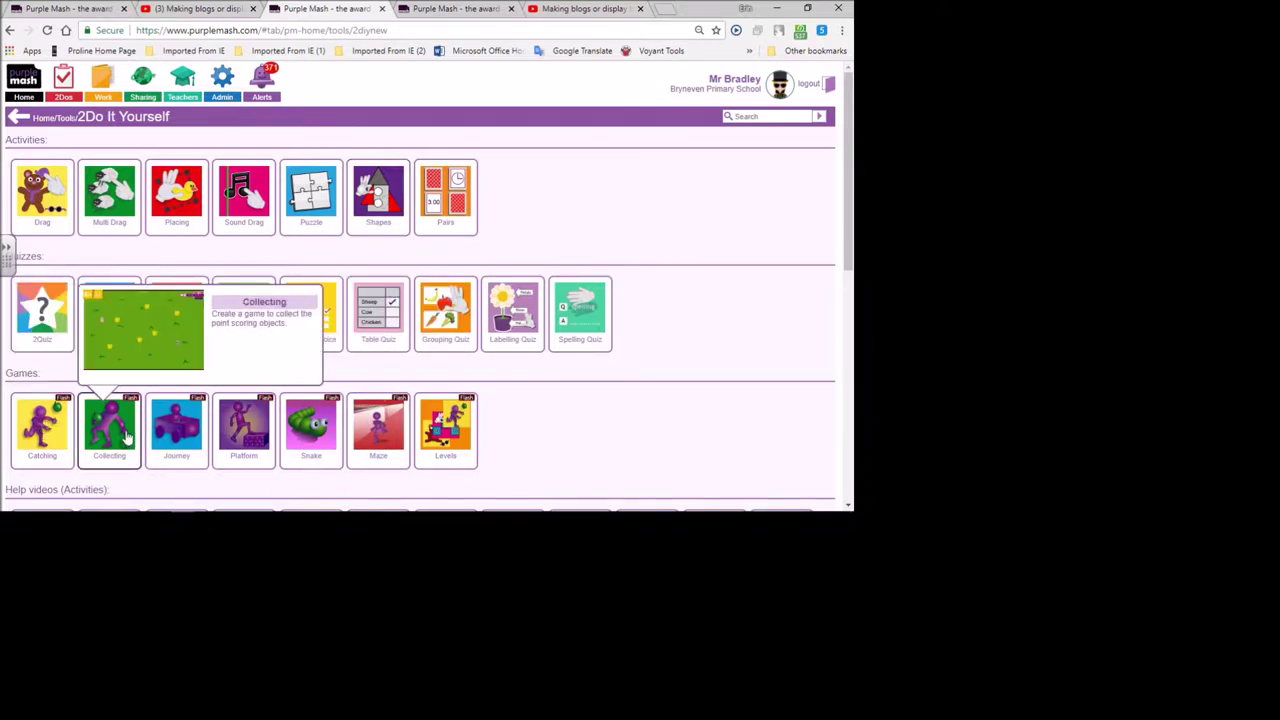
{"action": "left_click", "coordinate": [378, 197]}
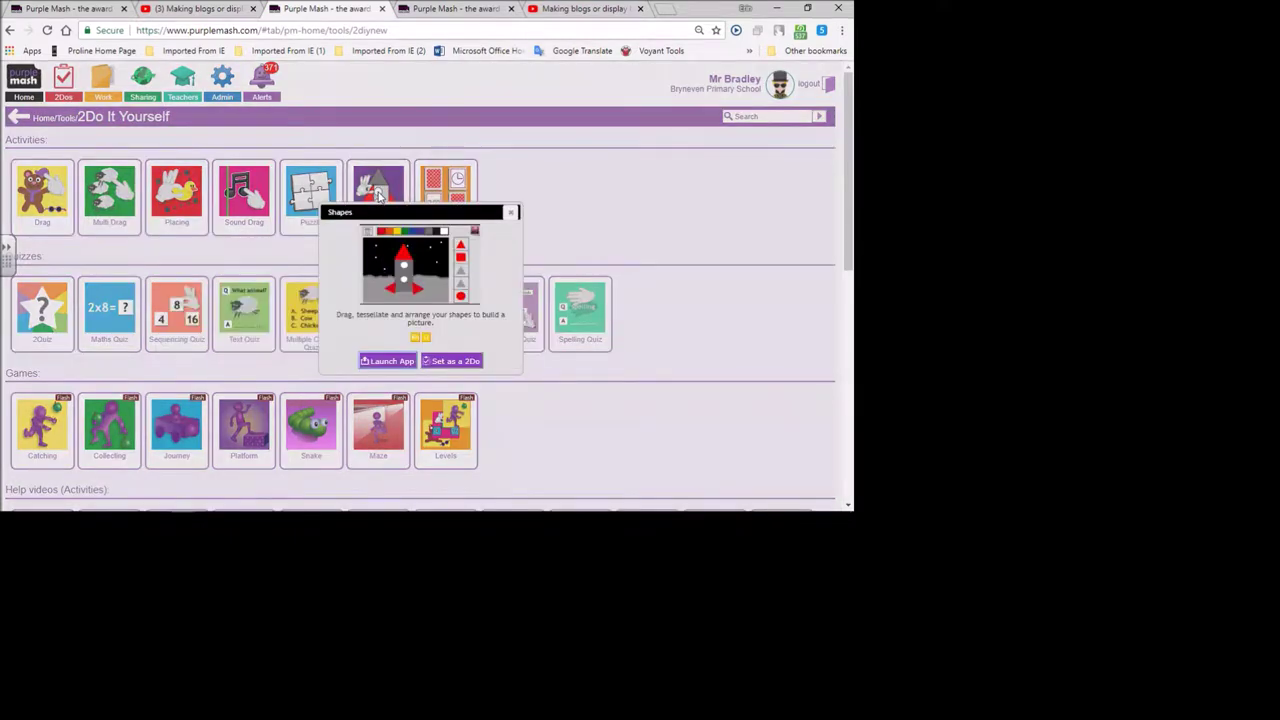
{"action": "left_click", "coordinate": [392, 362]}
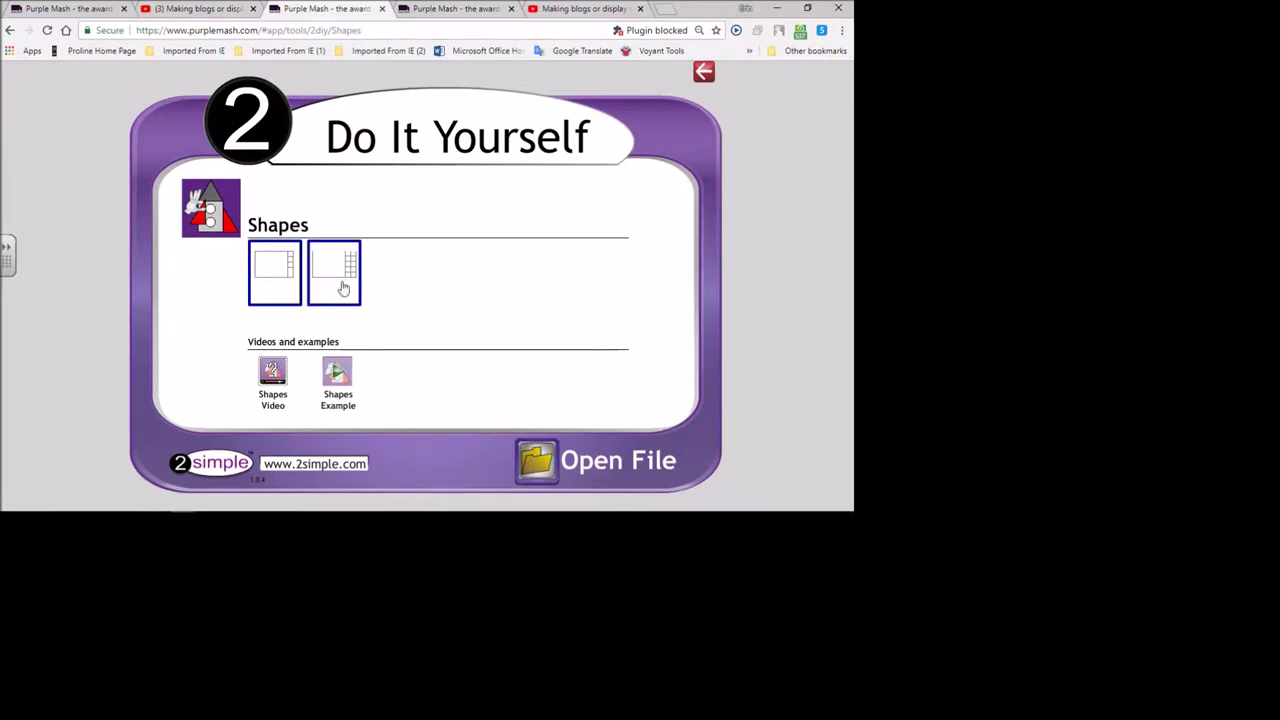
Step: Start a blank Shapes template and open its background canvas in the paint editor
{"action": "left_click", "coordinate": [287, 268]}
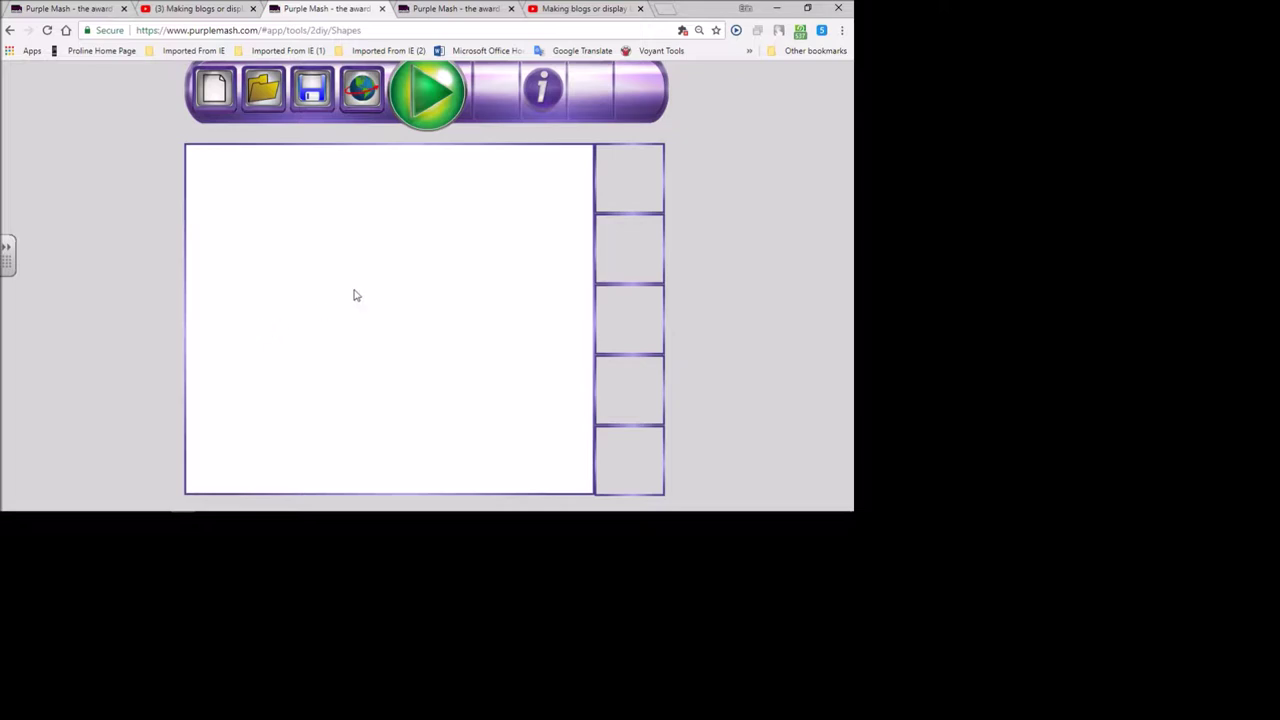
{"action": "left_click", "coordinate": [352, 256]}
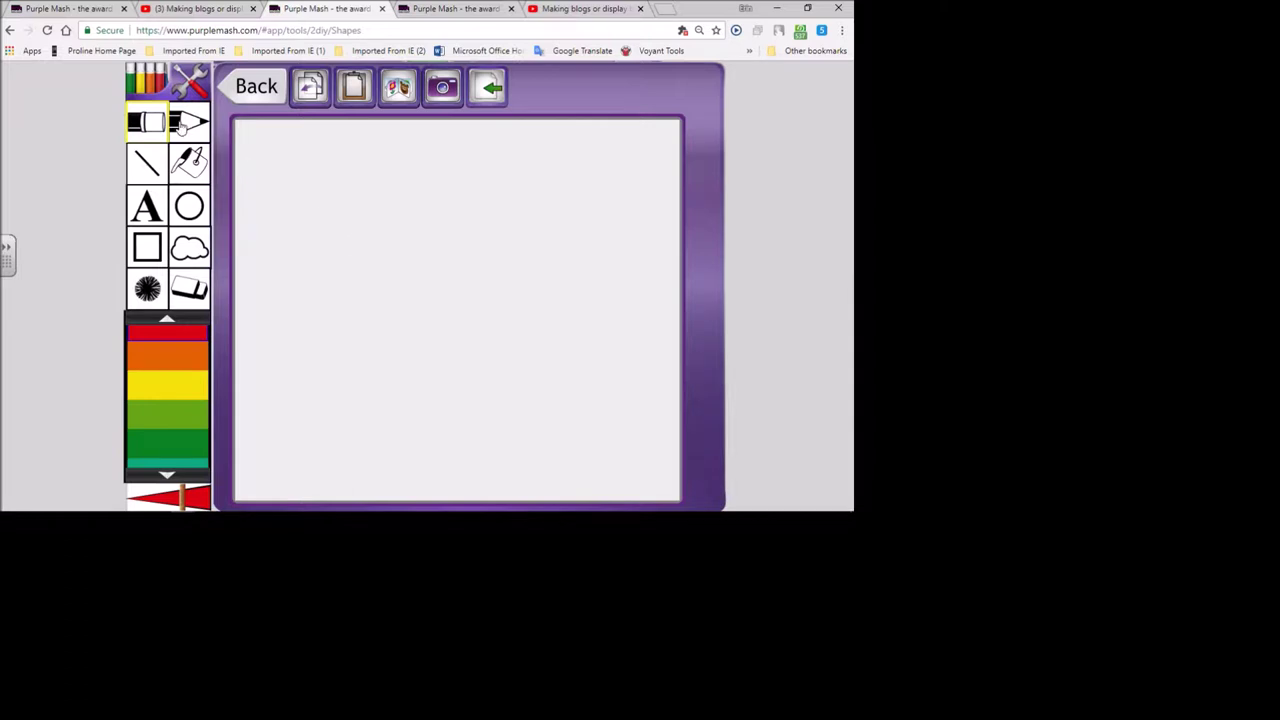
Step: Draw two dark green hill outlines across the canvas with the pen
{"action": "left_click", "coordinate": [187, 125]}
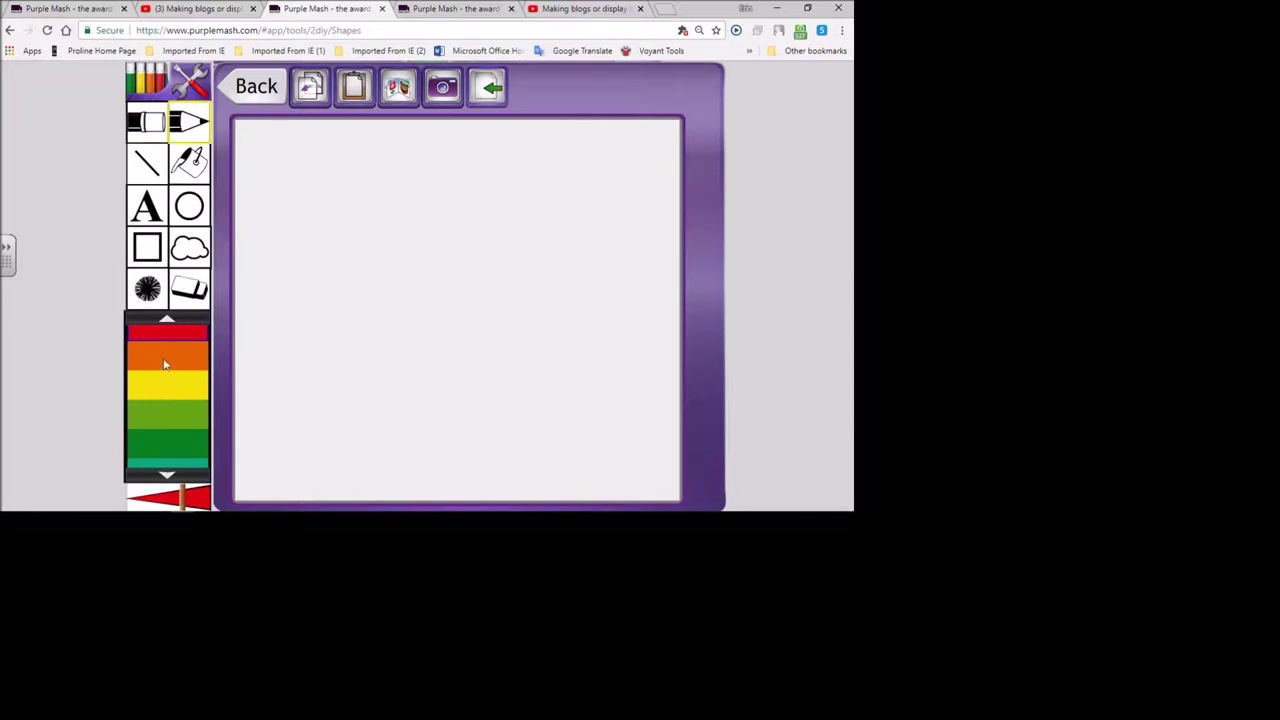
{"action": "left_click", "coordinate": [168, 452]}
{"action": "left_click_drag", "start_coordinate": [237, 270], "coordinate": [535, 301]}
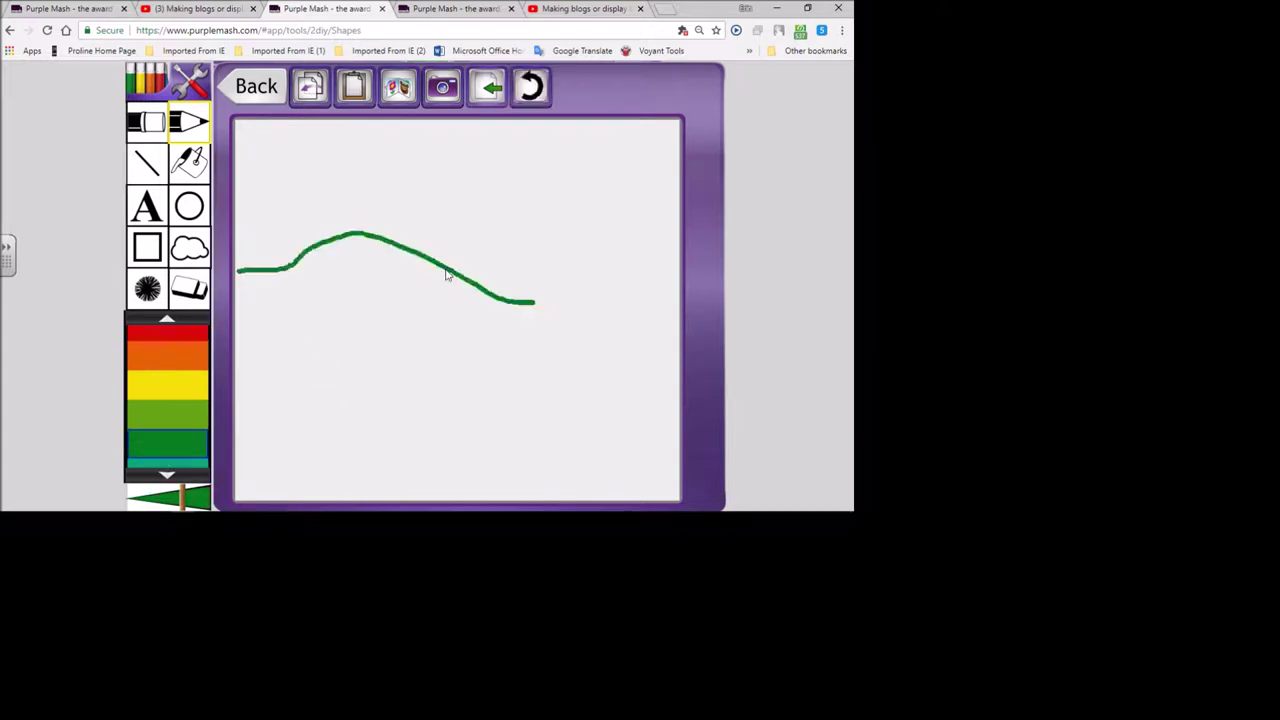
{"action": "mouse_move", "coordinate": [449, 271]}
{"action": "left_mouse_down"}
{"action": "mouse_move", "coordinate": [606, 237]}
{"action": "mouse_move", "coordinate": [697, 268]}
{"action": "left_mouse_up"}
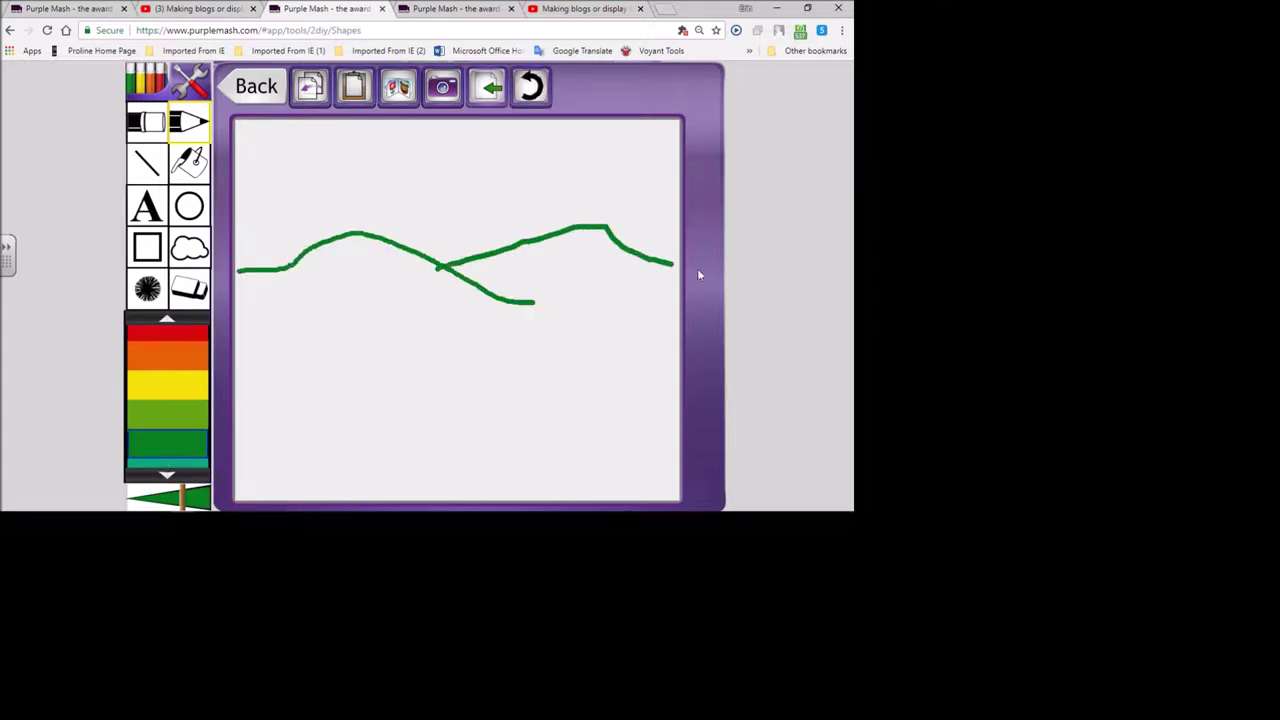
Step: Fill the background light green, then extend and retrace the dark green hill line
{"action": "left_click", "coordinate": [189, 166]}
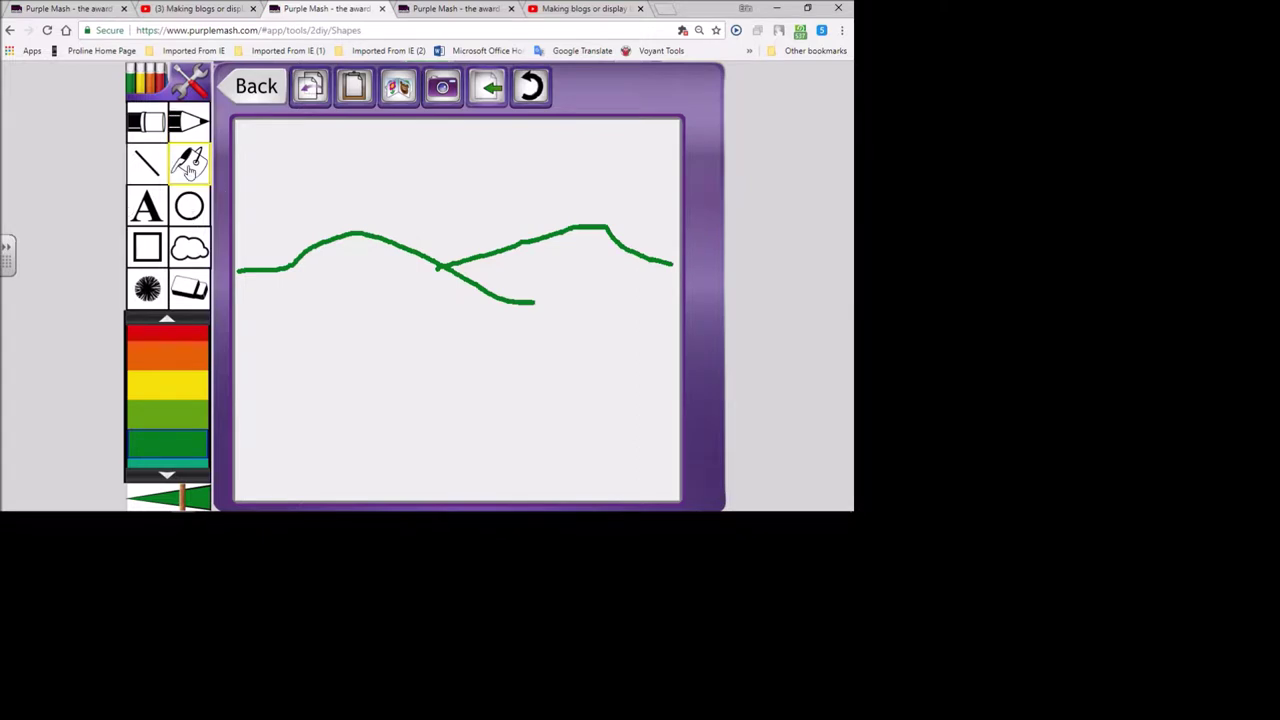
{"action": "left_click", "coordinate": [183, 414]}
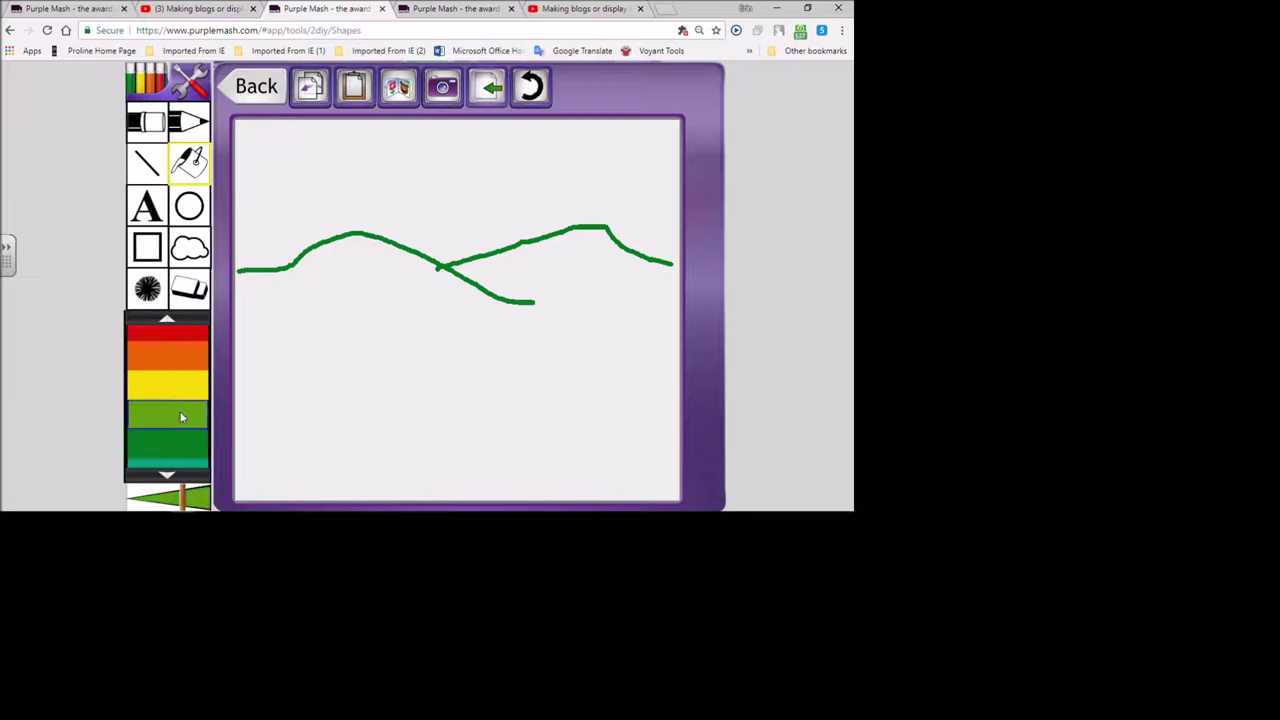
{"action": "left_click", "coordinate": [422, 310]}
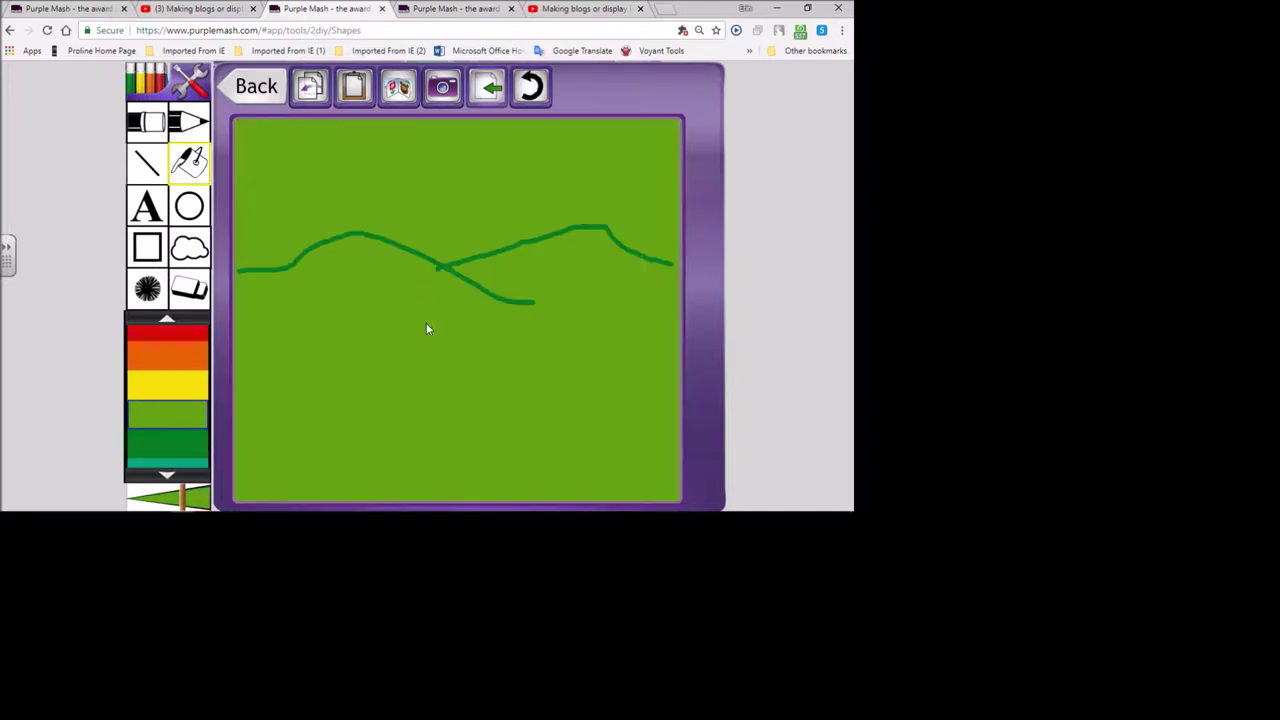
{"action": "left_click", "coordinate": [194, 130]}
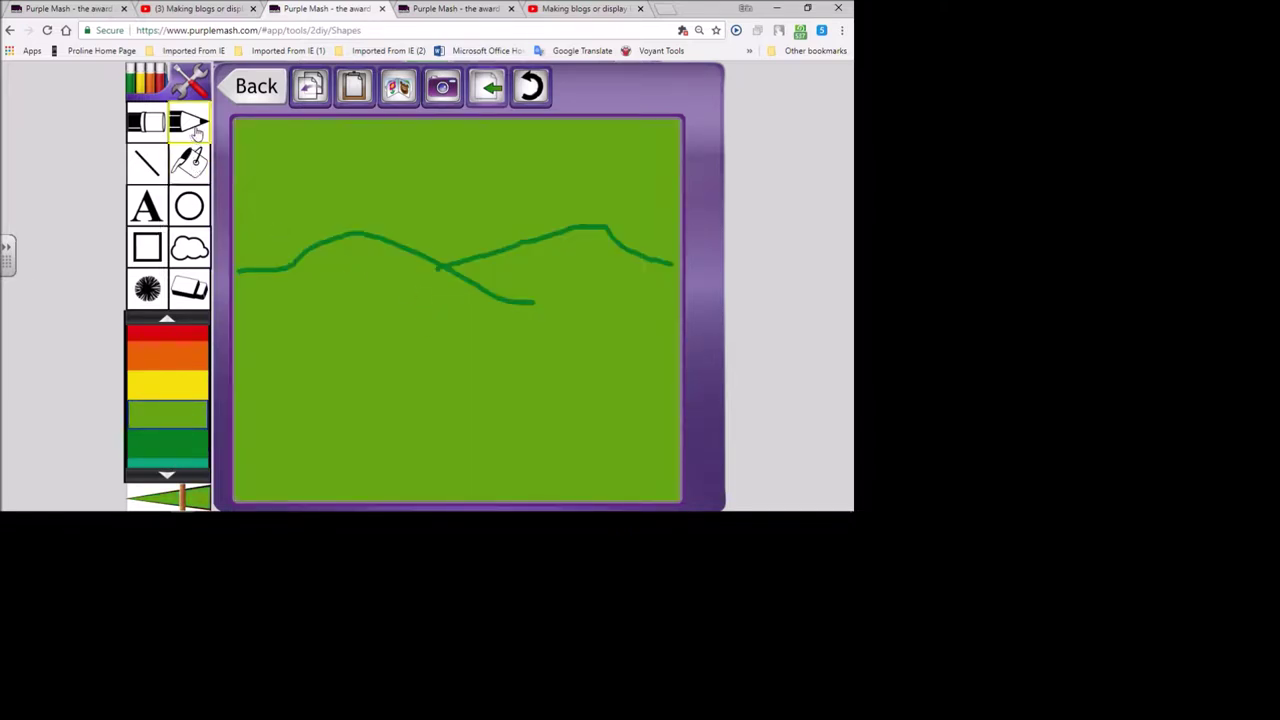
{"action": "left_click", "coordinate": [170, 442]}
{"action": "left_click_drag", "start_coordinate": [660, 263], "coordinate": [703, 280]}
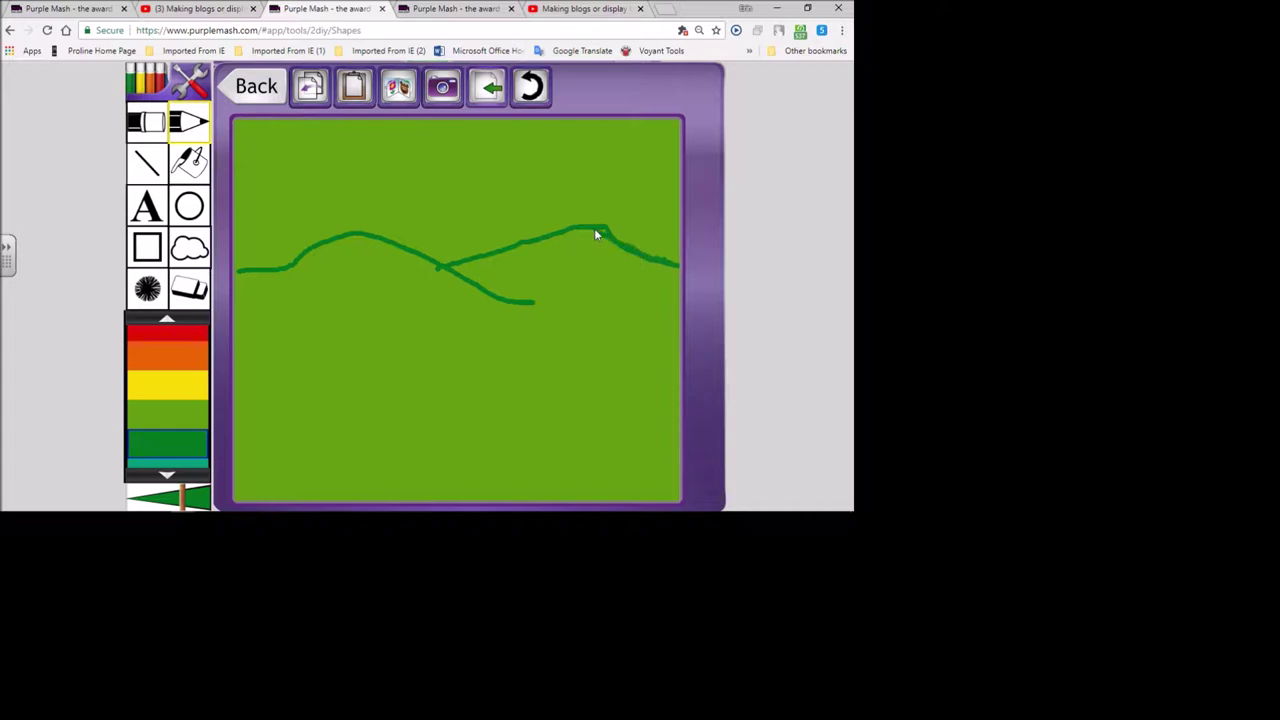
{"action": "mouse_move", "coordinate": [557, 235]}
{"action": "left_mouse_down"}
{"action": "mouse_move", "coordinate": [449, 271]}
{"action": "mouse_move", "coordinate": [359, 238]}
{"action": "left_mouse_up"}
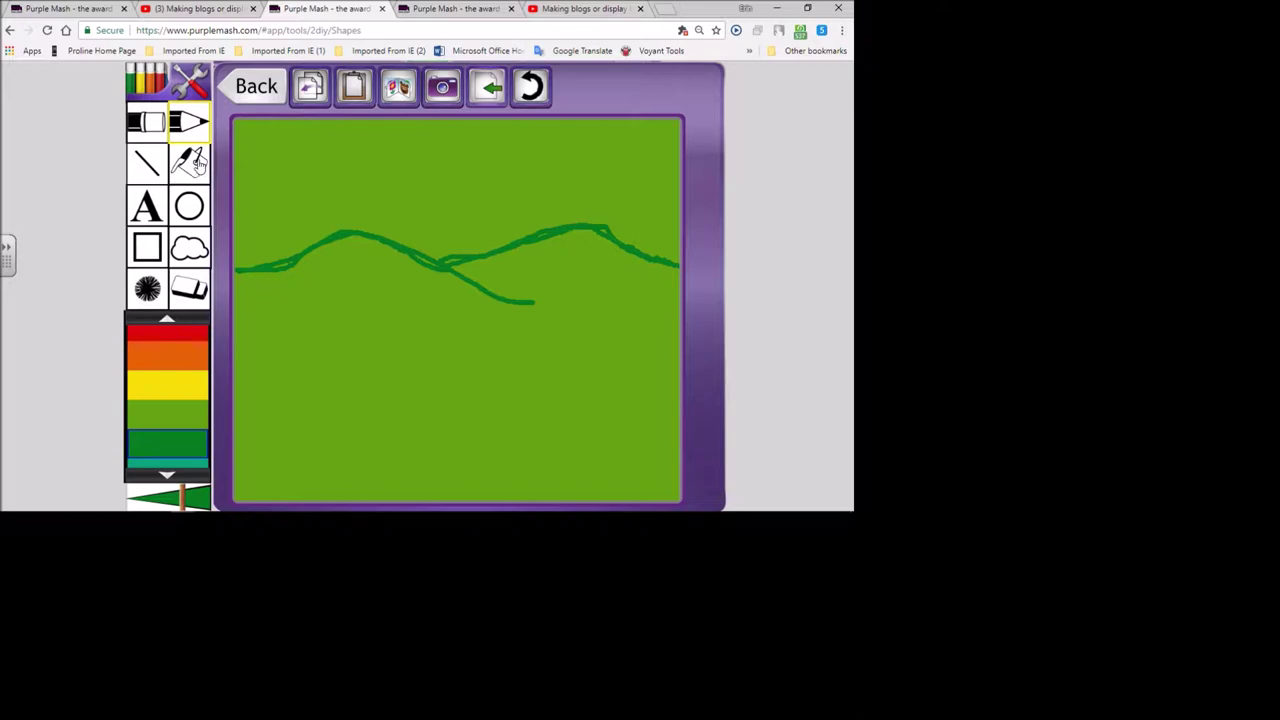
Step: Fill the sky above the hills yellow and the hills dark green
{"action": "left_click", "coordinate": [189, 162]}
{"action": "left_click", "coordinate": [168, 388]}
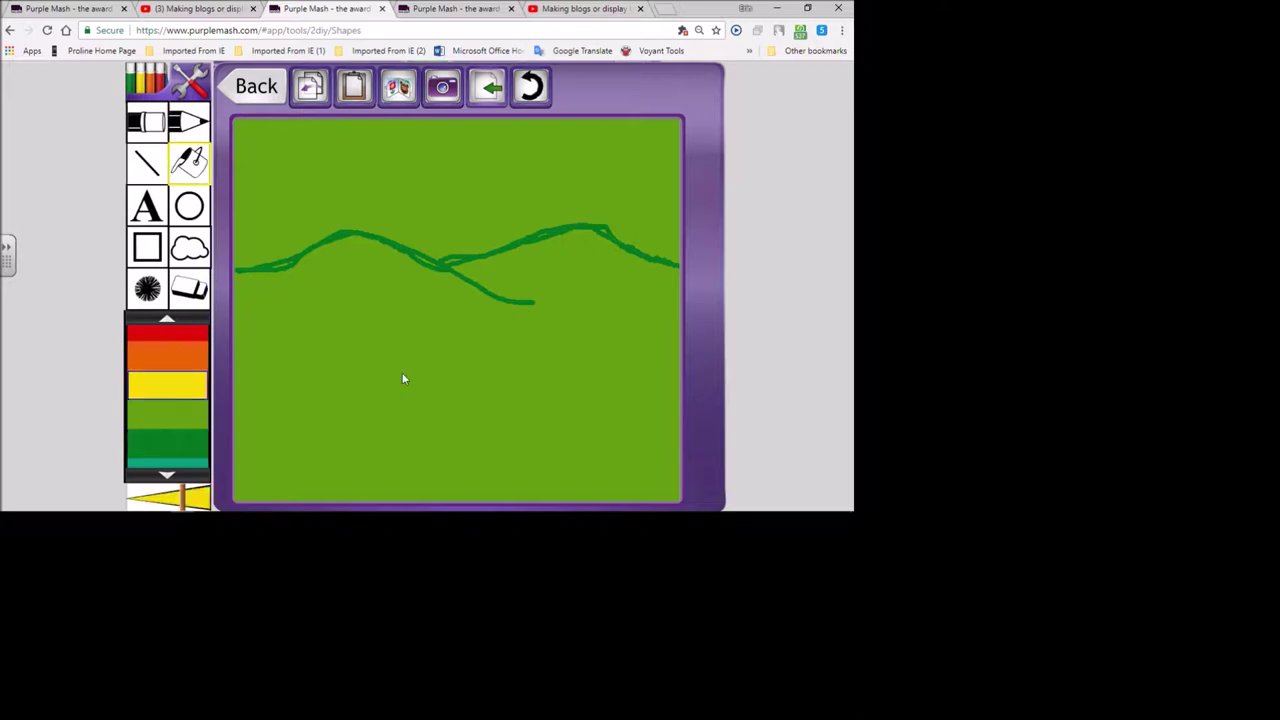
{"action": "left_click", "coordinate": [395, 192]}
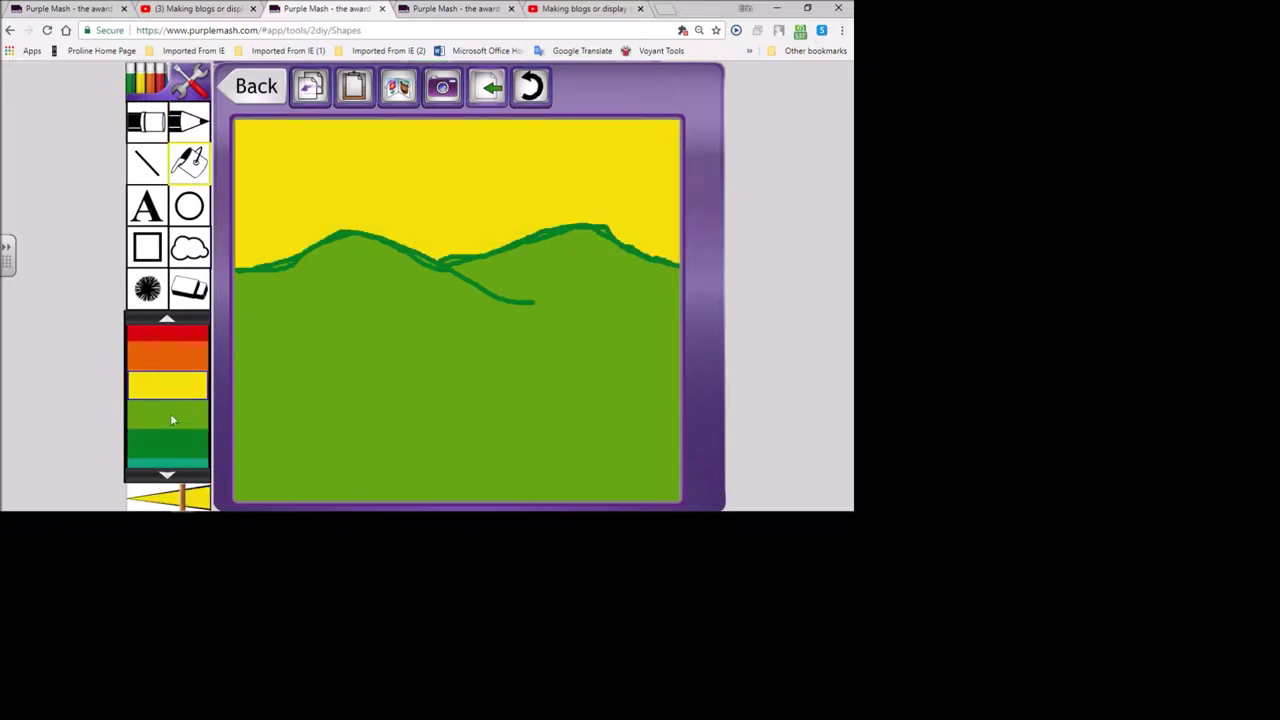
{"action": "left_click", "coordinate": [171, 441]}
{"action": "left_click", "coordinate": [467, 367]}
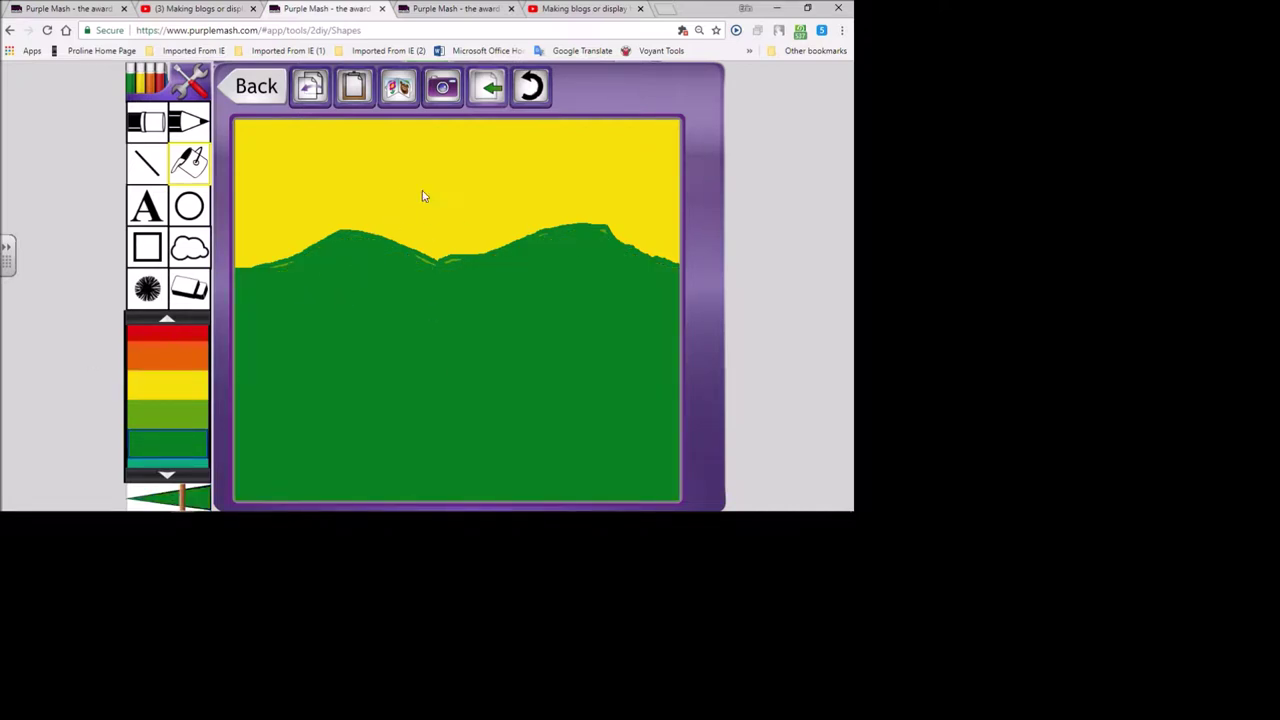
{"action": "left_click", "coordinate": [166, 320]}
Step: Fill the sky blue
{"action": "left_click", "coordinate": [161, 408]}
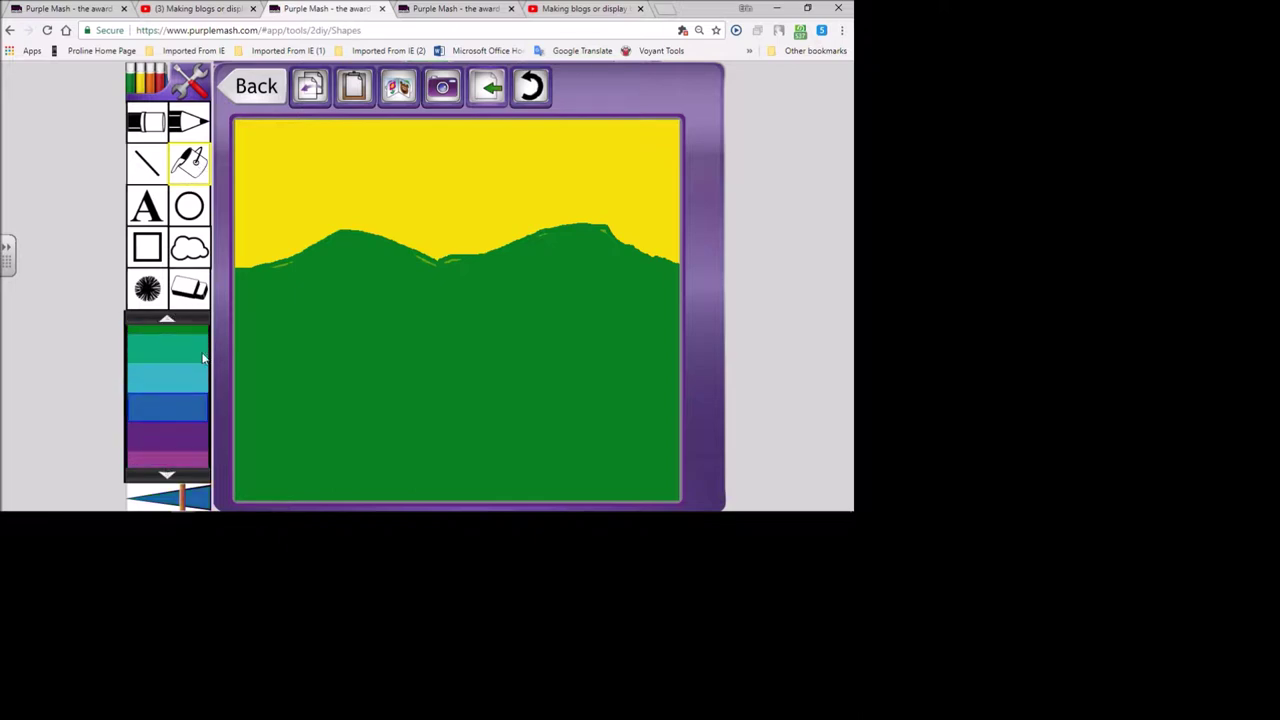
{"action": "left_click", "coordinate": [353, 170]}
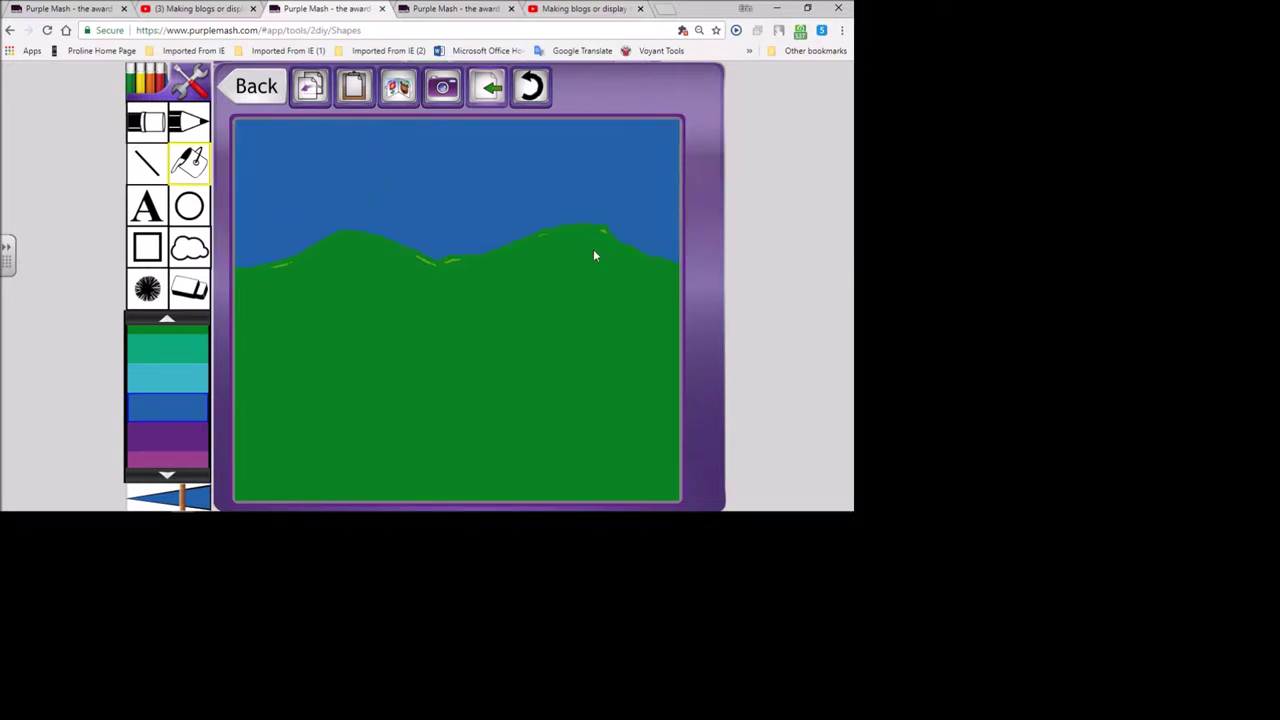
{"action": "left_click", "coordinate": [189, 206]}
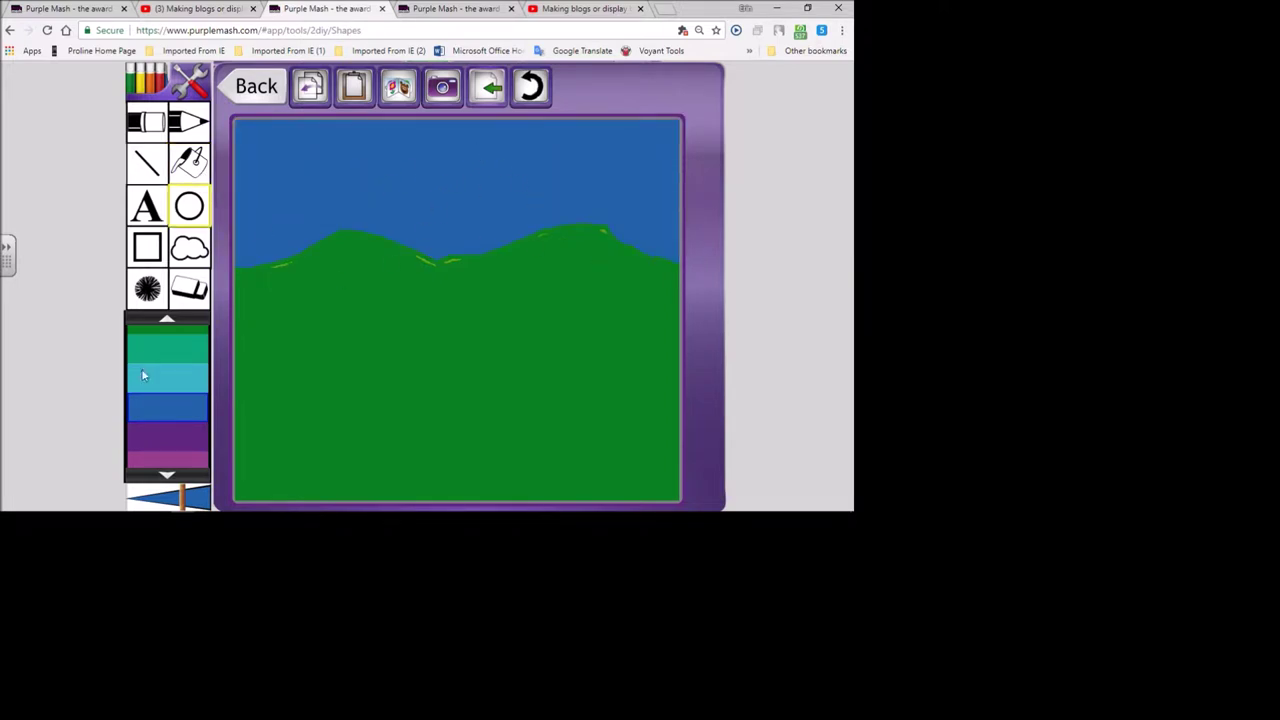
Step: Draw a yellow circle sun in the sky and fill it solid yellow
{"action": "scroll", "coordinate": [168, 325], "scroll_direction": "down", "scroll_amount": 3}
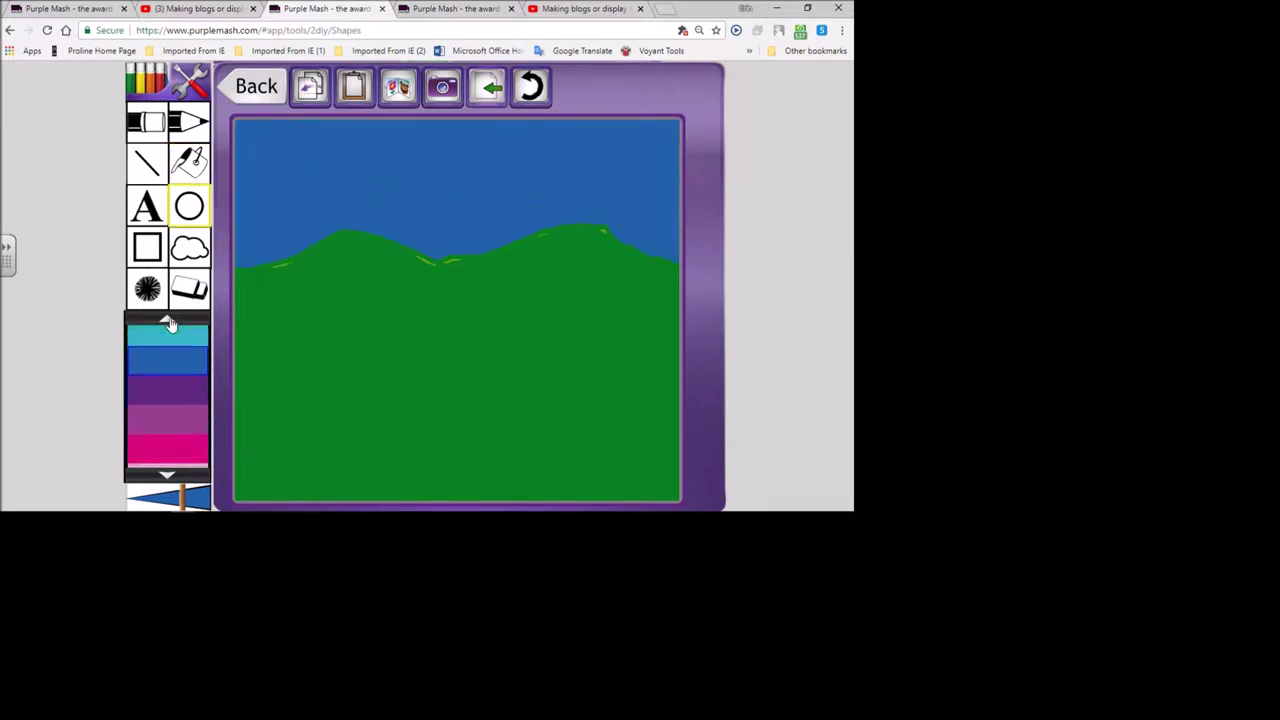
{"action": "scroll", "coordinate": [168, 323], "scroll_direction": "down", "scroll_amount": 5}
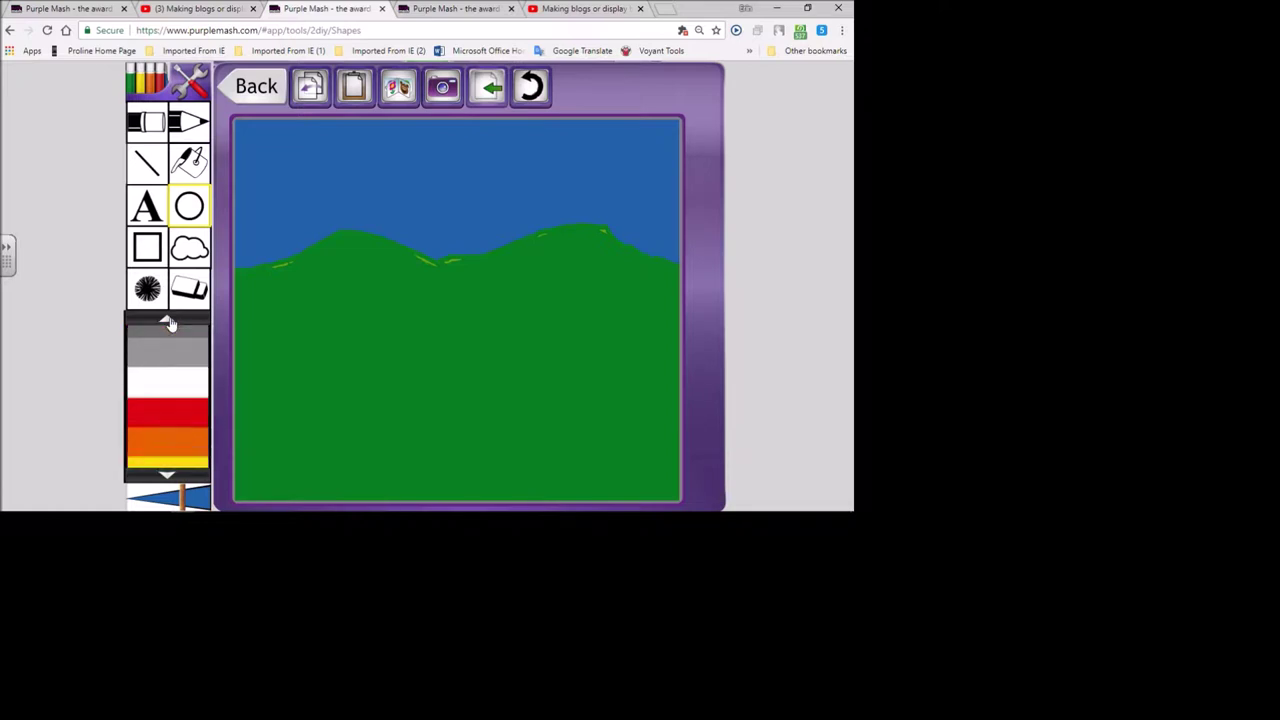
{"action": "scroll", "coordinate": [190, 367], "scroll_direction": "down", "scroll_amount": 1}
{"action": "left_click", "coordinate": [171, 365]}
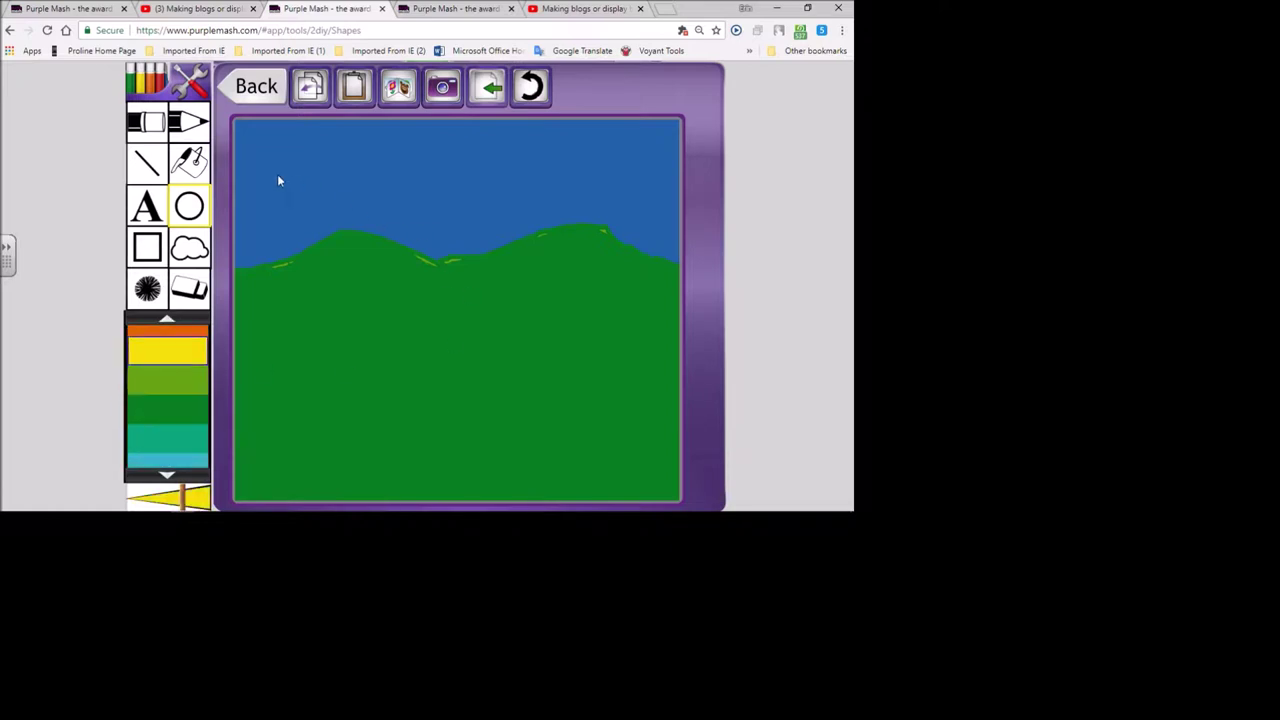
{"action": "left_click_drag", "start_coordinate": [470, 136], "coordinate": [560, 214]}
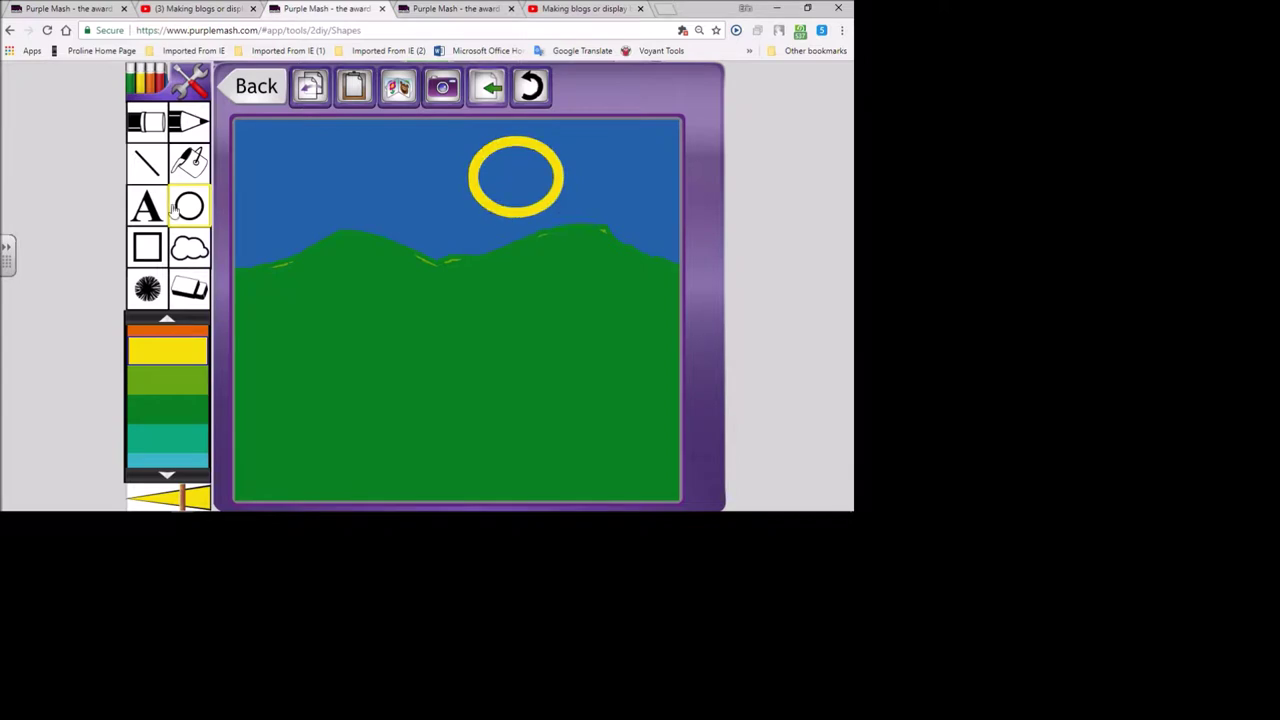
{"action": "left_click", "coordinate": [189, 161]}
{"action": "left_click", "coordinate": [522, 170]}
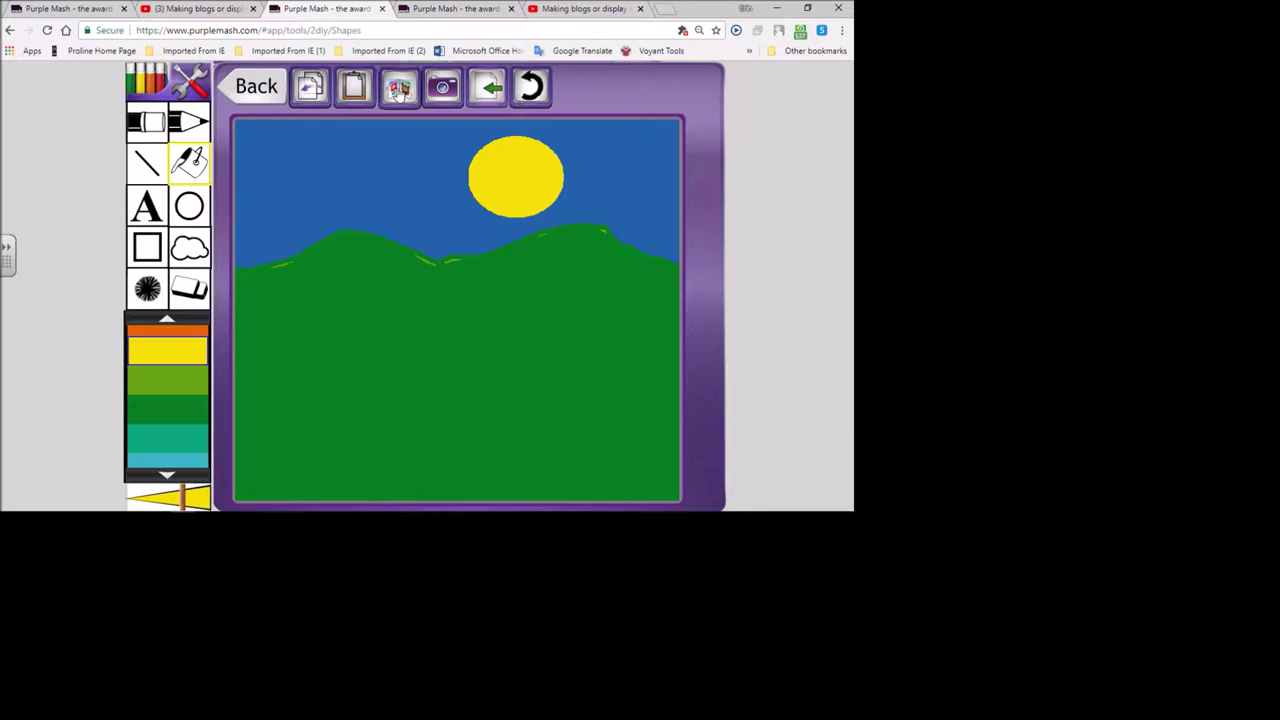
{"action": "left_click", "coordinate": [397, 90]}
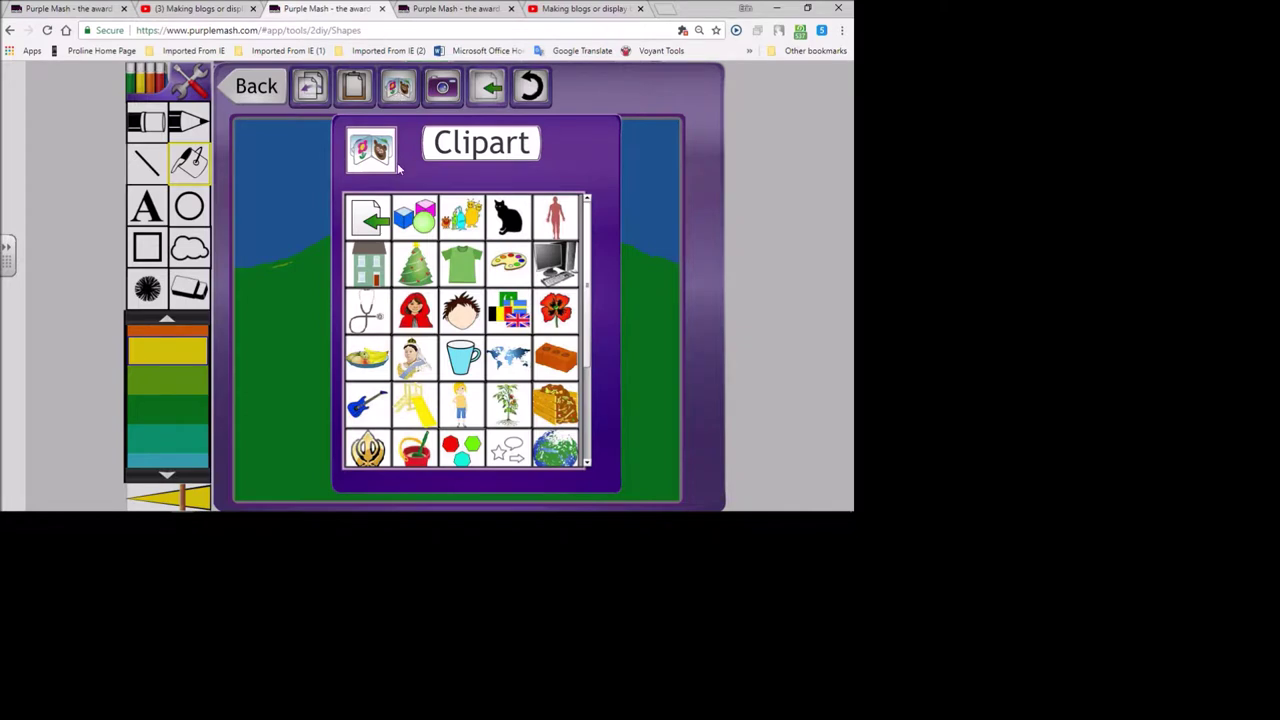
Step: Pick the tree clipart from the plants category as the background and leave the drawing editor
{"action": "left_click", "coordinate": [417, 312]}
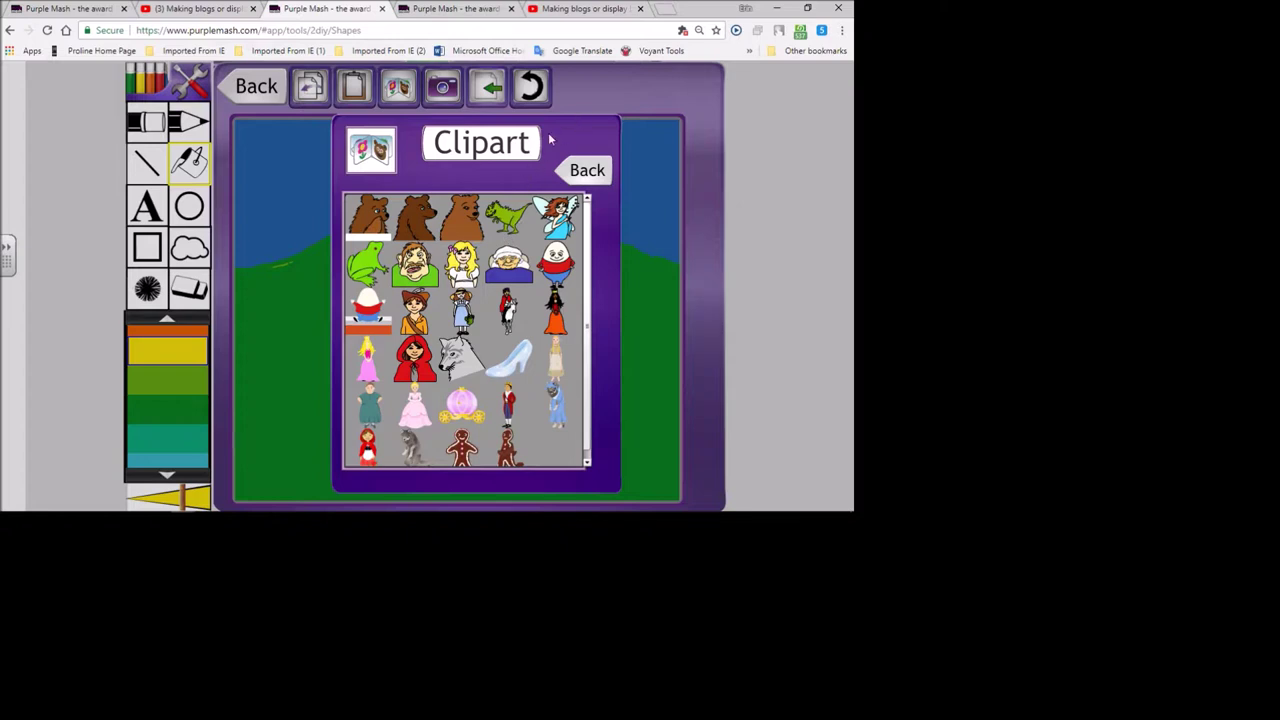
{"action": "left_click", "coordinate": [594, 172]}
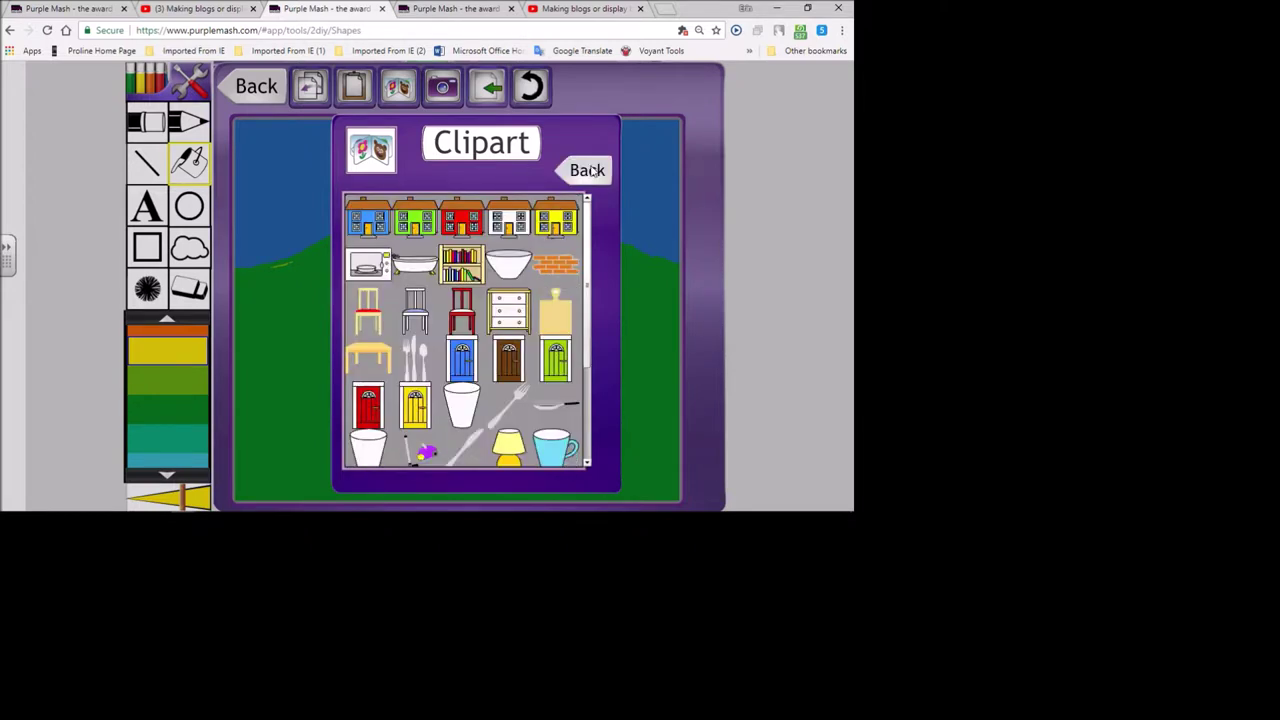
{"action": "left_click", "coordinate": [594, 172]}
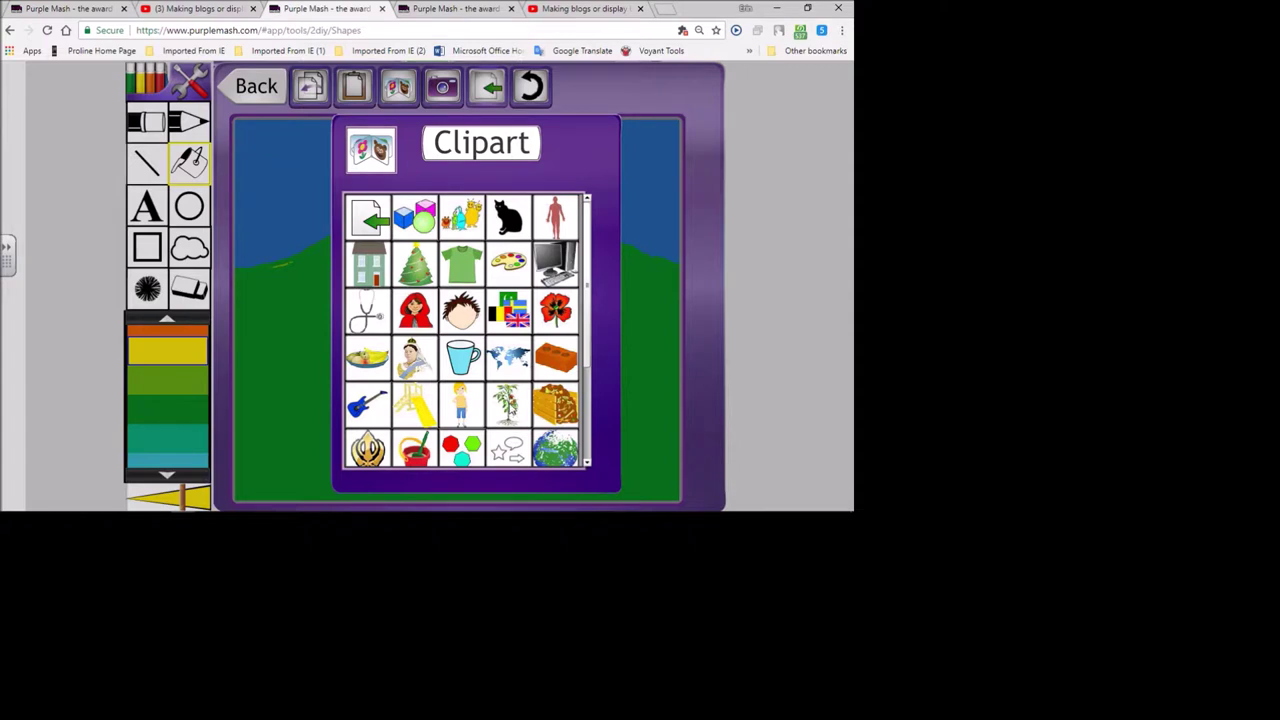
{"action": "left_click", "coordinate": [367, 357]}
{"action": "left_click", "coordinate": [594, 172]}
{"action": "left_click", "coordinate": [509, 401]}
{"action": "left_click", "coordinate": [506, 406]}
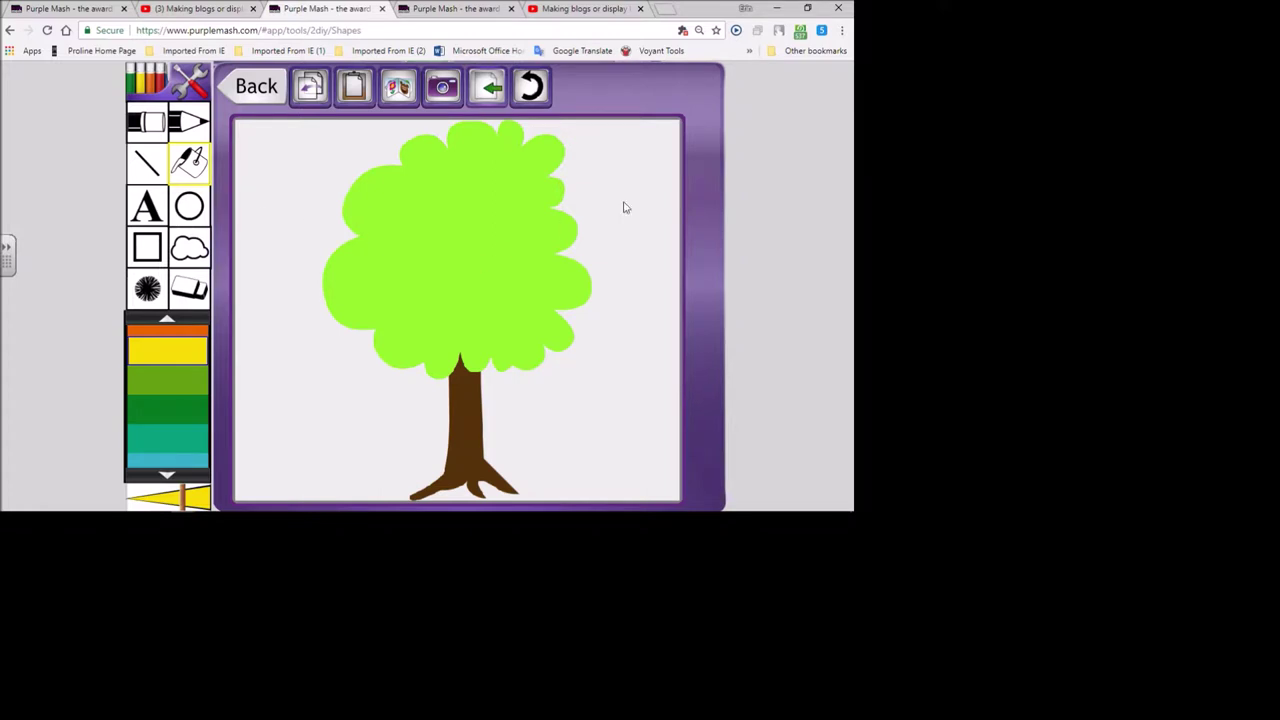
{"action": "left_click", "coordinate": [257, 88]}
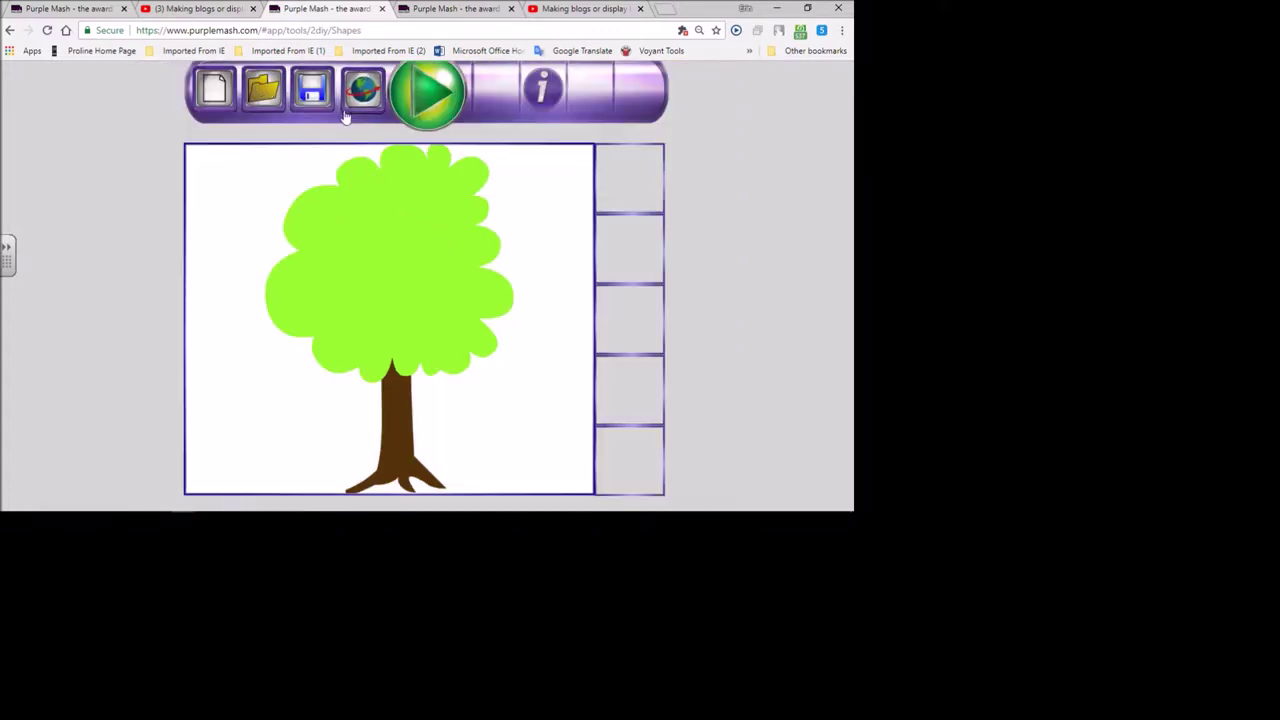
Step: Put a brown custom shape with reshaped sides and top into the first slot
{"action": "left_click", "coordinate": [630, 181]}
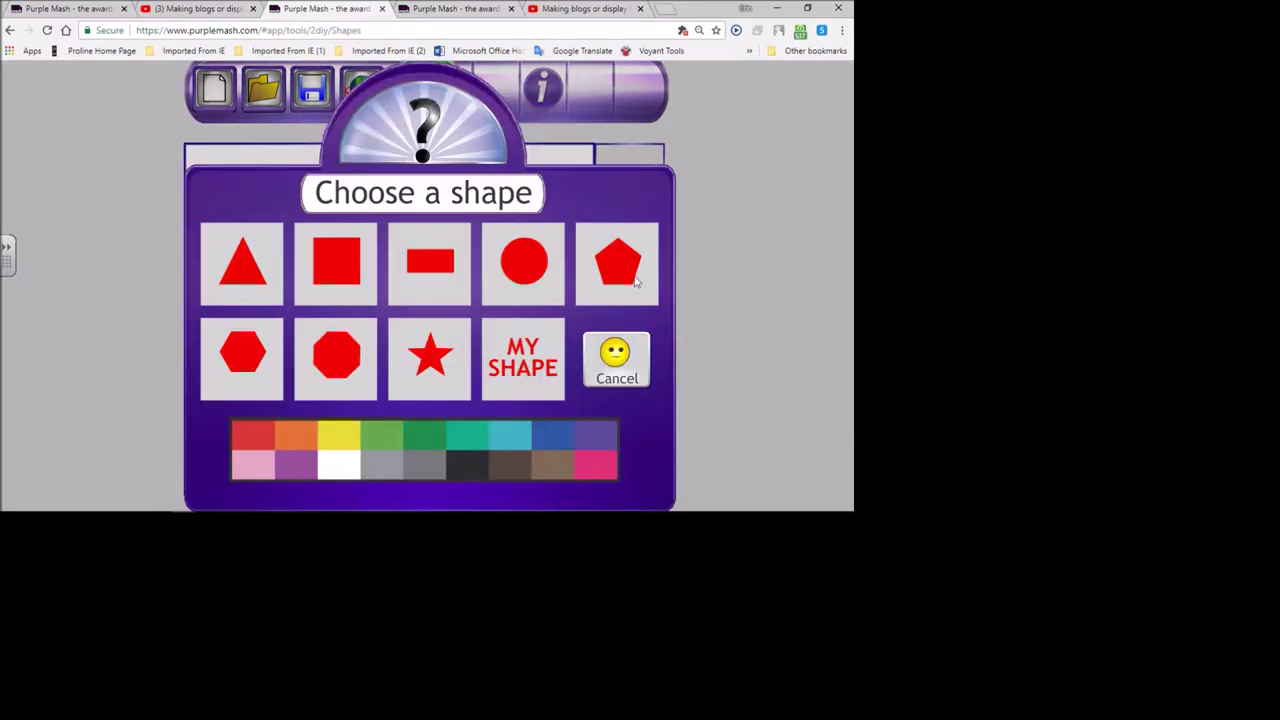
{"action": "left_click", "coordinate": [342, 446]}
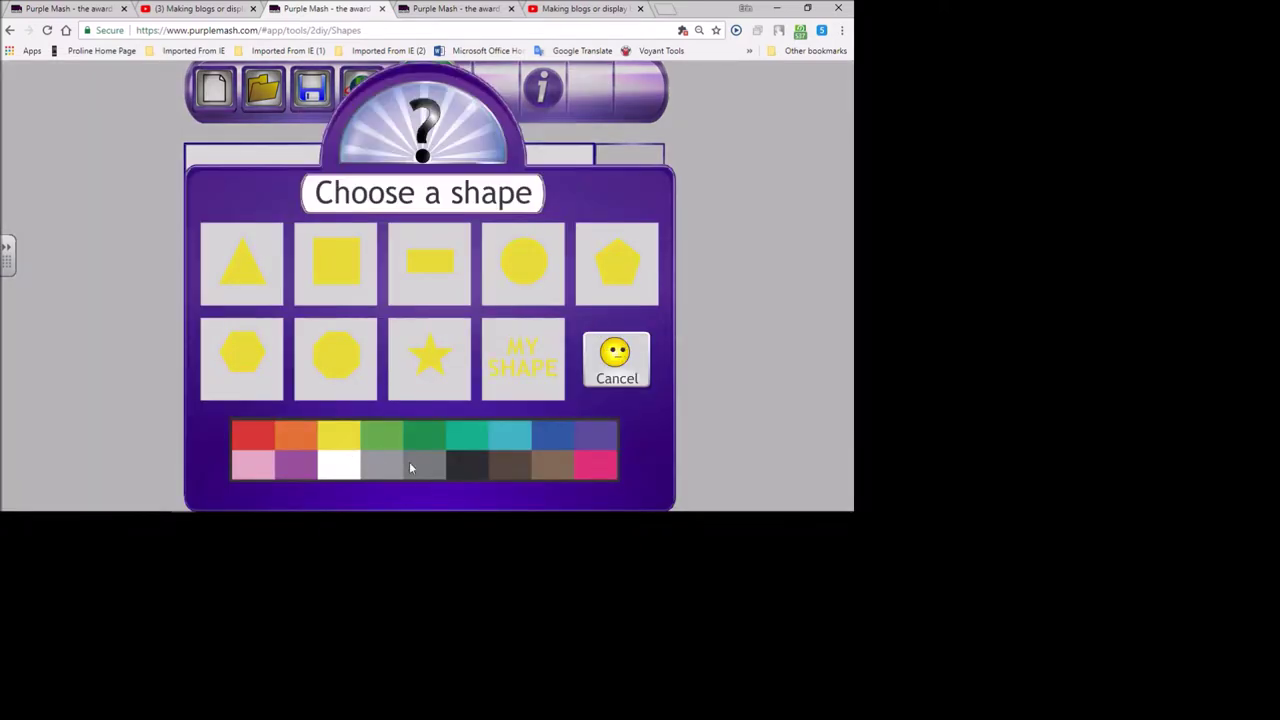
{"action": "left_click", "coordinate": [409, 461]}
{"action": "left_click", "coordinate": [543, 458]}
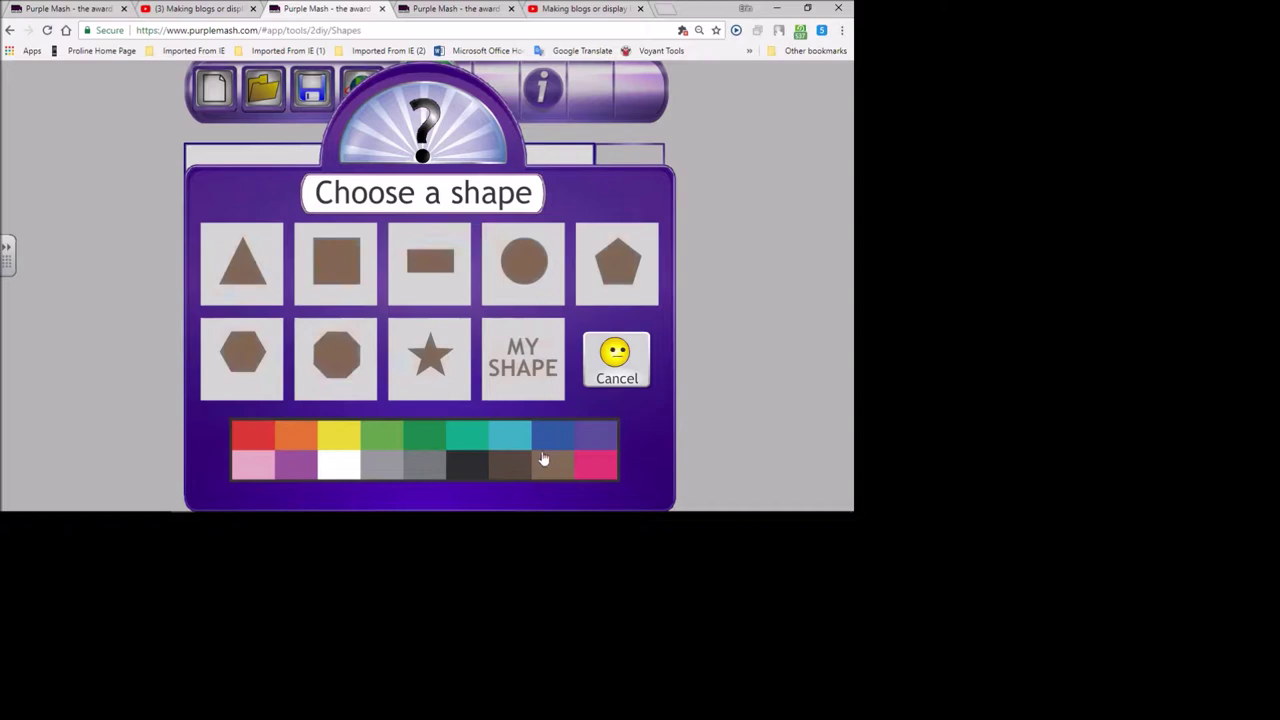
{"action": "left_click", "coordinate": [530, 365]}
{"action": "left_click_drag", "start_coordinate": [472, 344], "coordinate": [425, 344]}
{"action": "left_click_drag", "start_coordinate": [378, 250], "coordinate": [308, 320]}
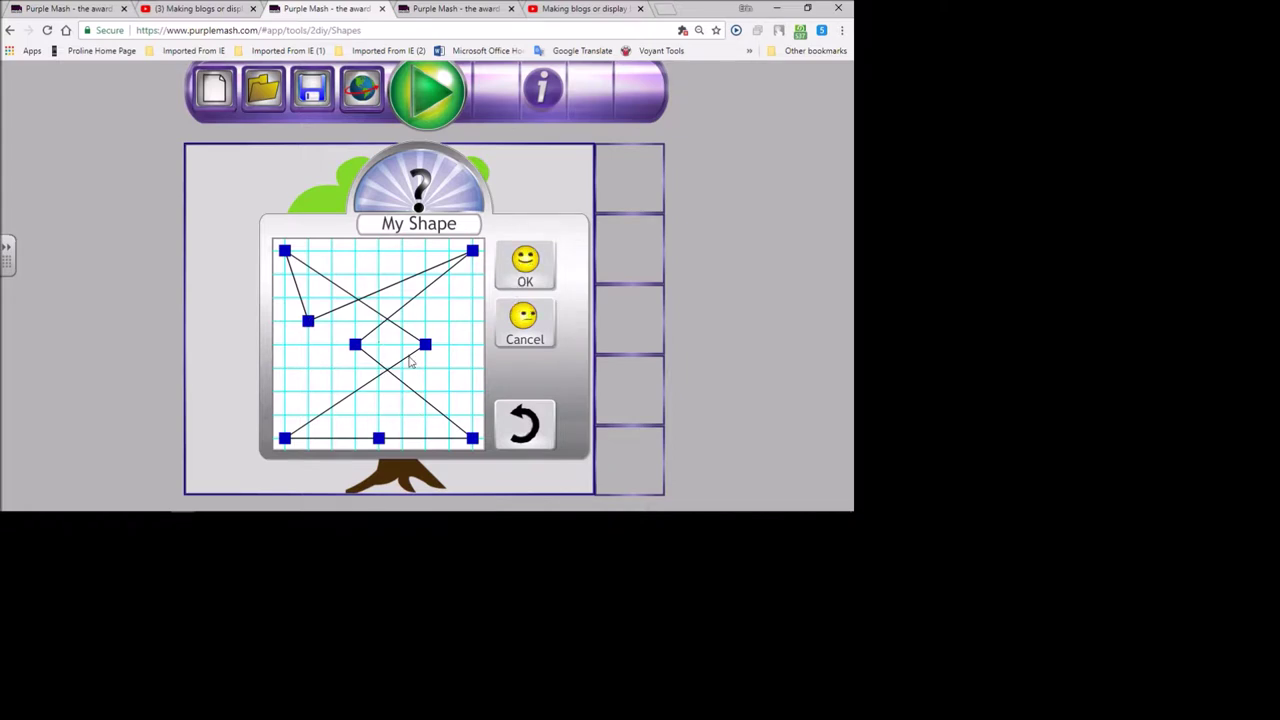
{"action": "left_click", "coordinate": [525, 268]}
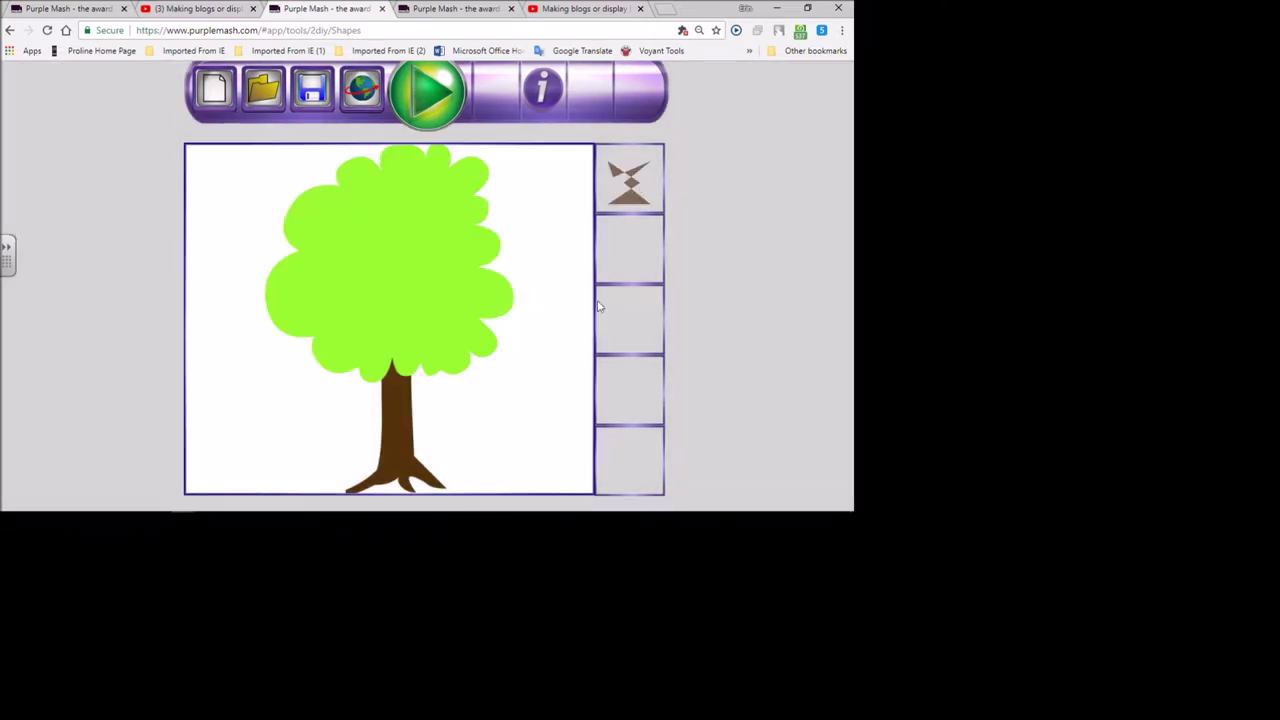
Step: Design a red notched zigzag custom shape for the second slot
{"action": "left_click", "coordinate": [629, 277]}
{"action": "left_click", "coordinate": [524, 368]}
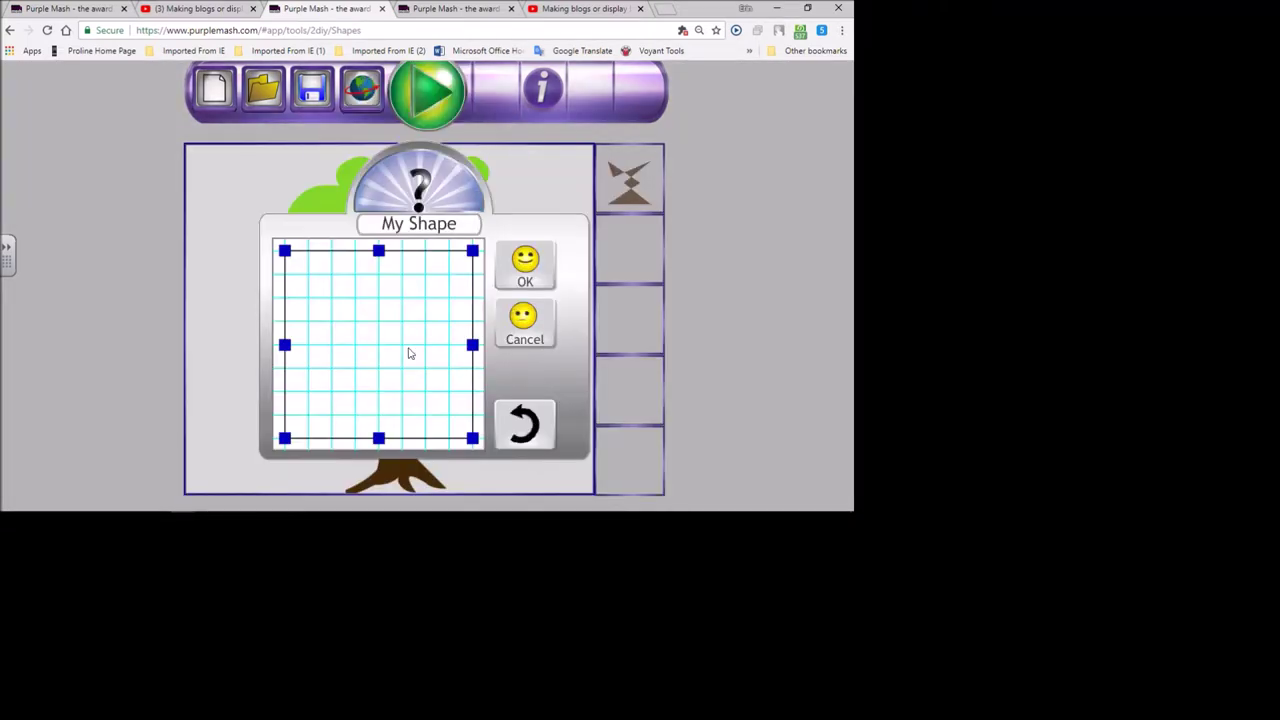
{"action": "left_click_drag", "start_coordinate": [472, 344], "coordinate": [378, 344]}
{"action": "left_click_drag", "start_coordinate": [291, 348], "coordinate": [378, 297]}
{"action": "left_click_drag", "start_coordinate": [378, 441], "coordinate": [284, 338]}
{"action": "left_click", "coordinate": [525, 265]}
Step: Fill slots three to five with a red star, red circle and red triangle
{"action": "left_click", "coordinate": [631, 338]}
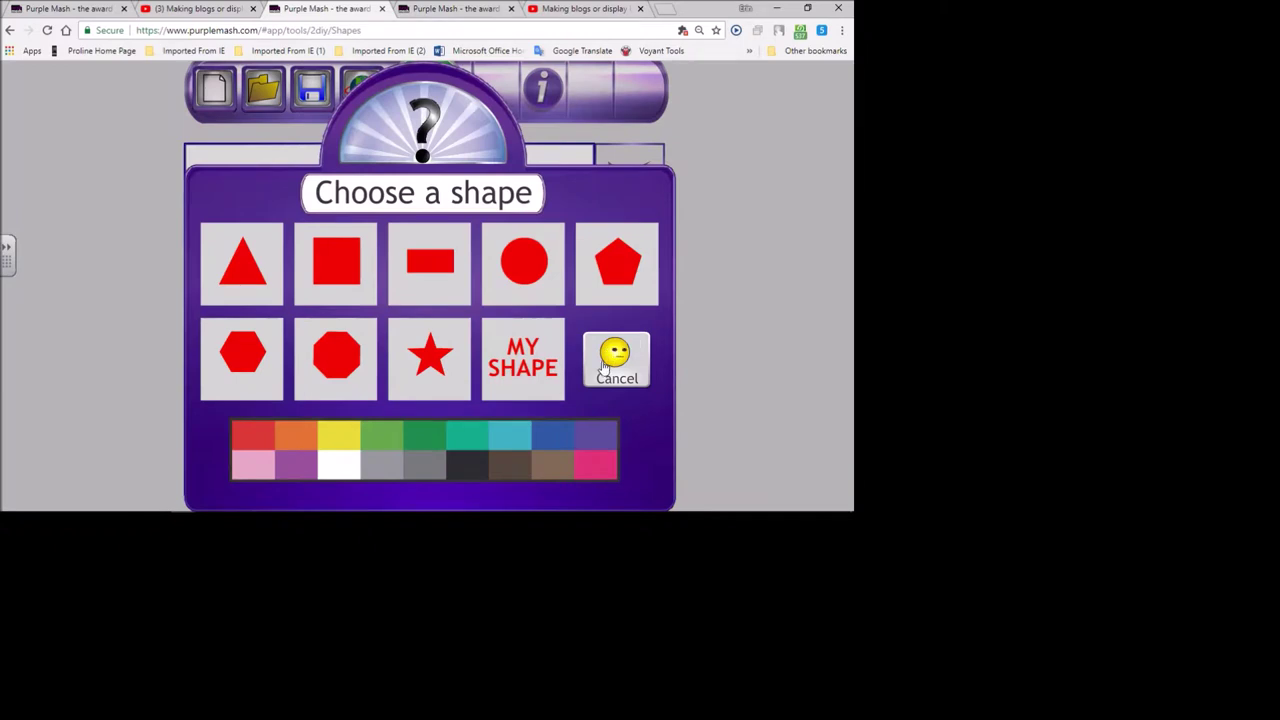
{"action": "left_click", "coordinate": [408, 366]}
{"action": "left_click", "coordinate": [645, 389]}
{"action": "left_click", "coordinate": [522, 265]}
{"action": "left_click", "coordinate": [634, 432]}
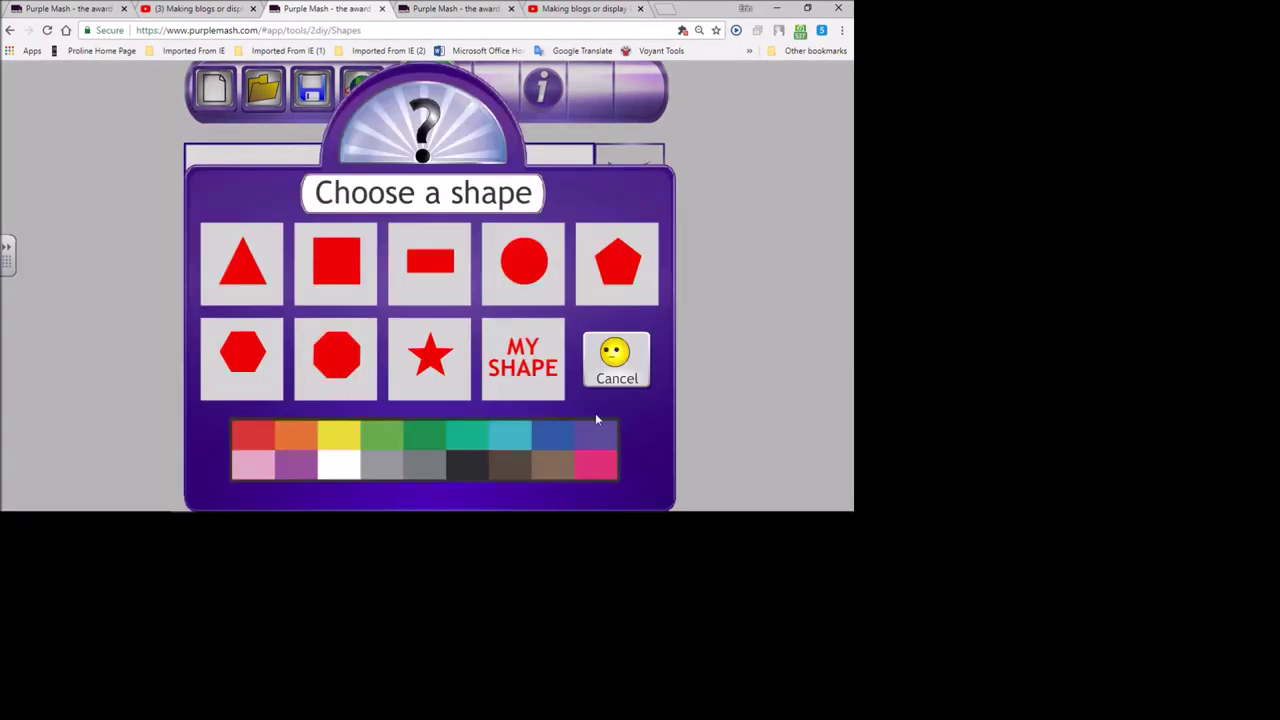
{"action": "left_click", "coordinate": [240, 255]}
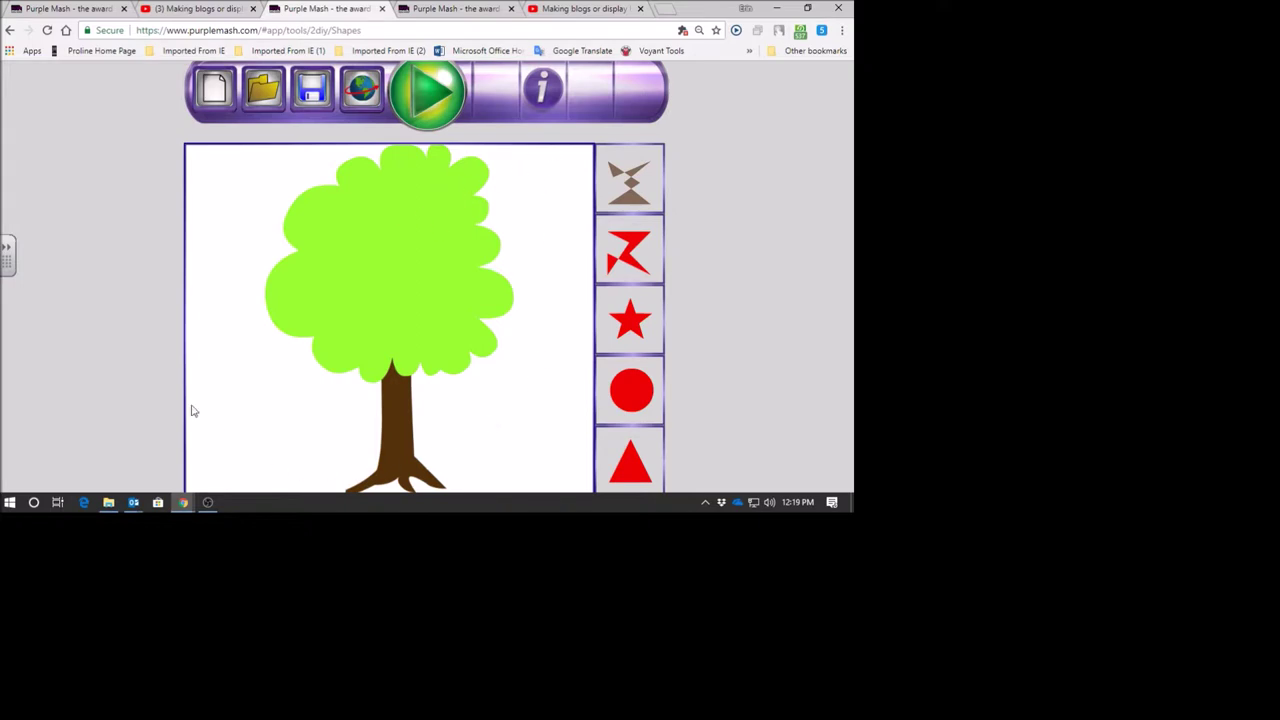
Step: Set the title 'Colour background' and instructions 'Use the shapes to fill the background in interesting'
{"action": "left_click", "coordinate": [541, 88]}
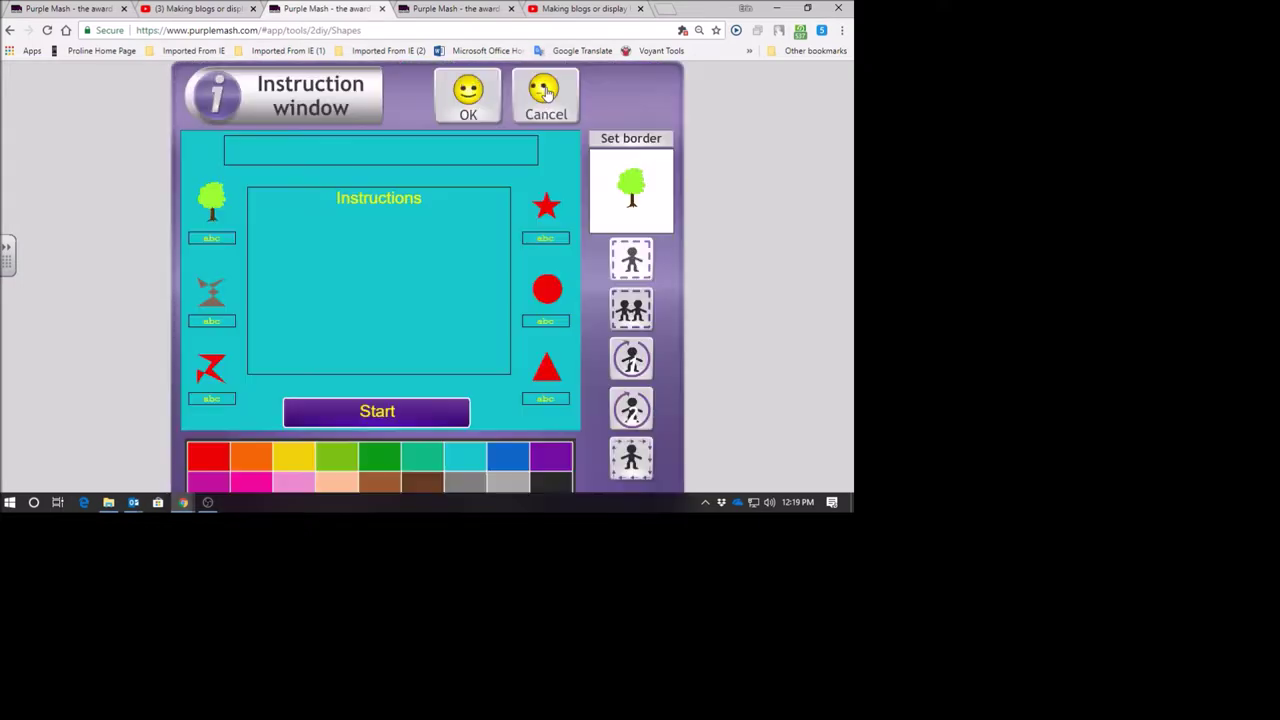
{"action": "left_click", "coordinate": [542, 100]}
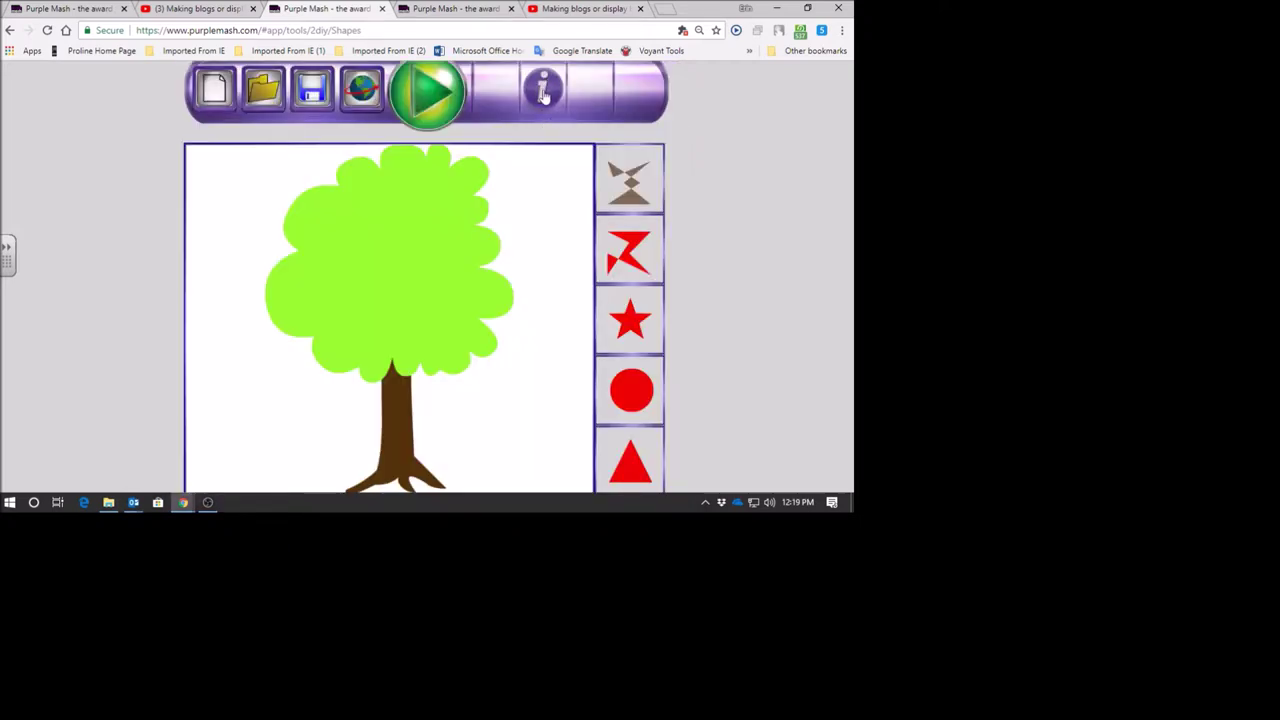
{"action": "left_click", "coordinate": [546, 92]}
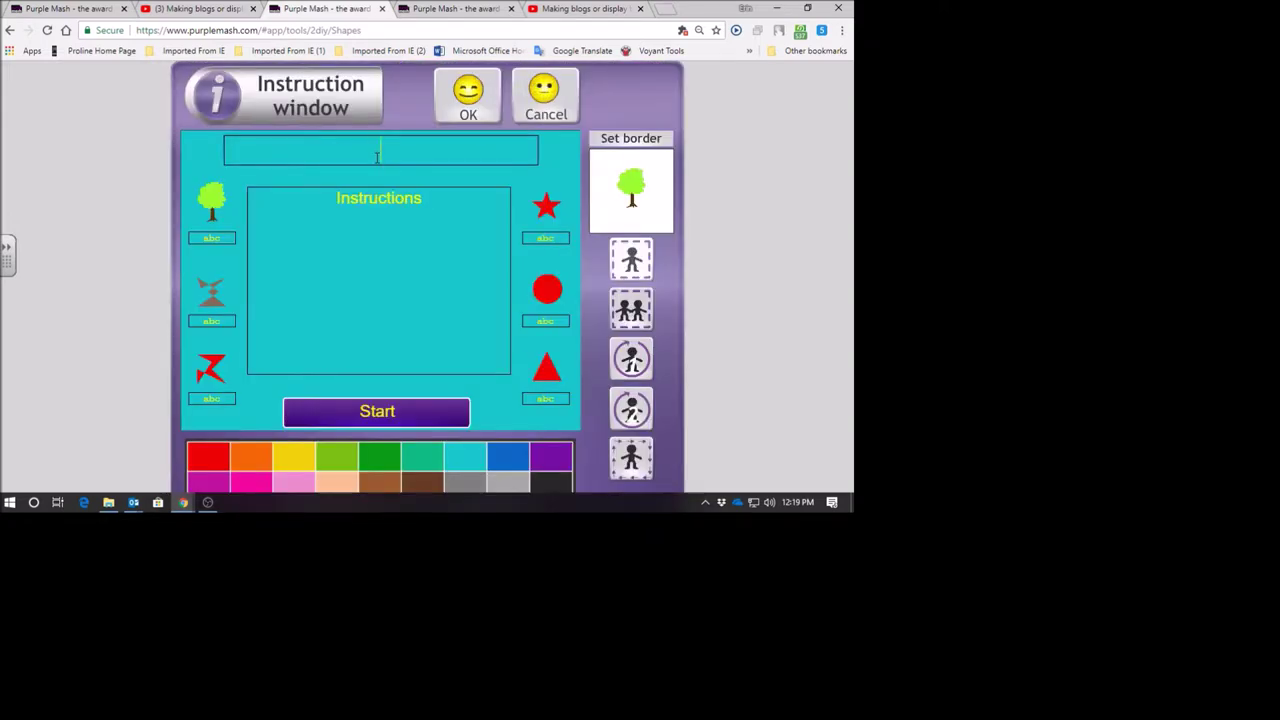
{"action": "type", "text": "XO"}
{"action": "key", "text": "BackSpace"}
{"action": "key", "text": "BackSpace"}
{"action": "type", "text": "COlour backro"}
{"action": "key", "text": "BackSpace"}
{"action": "key", "text": "BackSpace"}
{"action": "type", "text": "ground"}
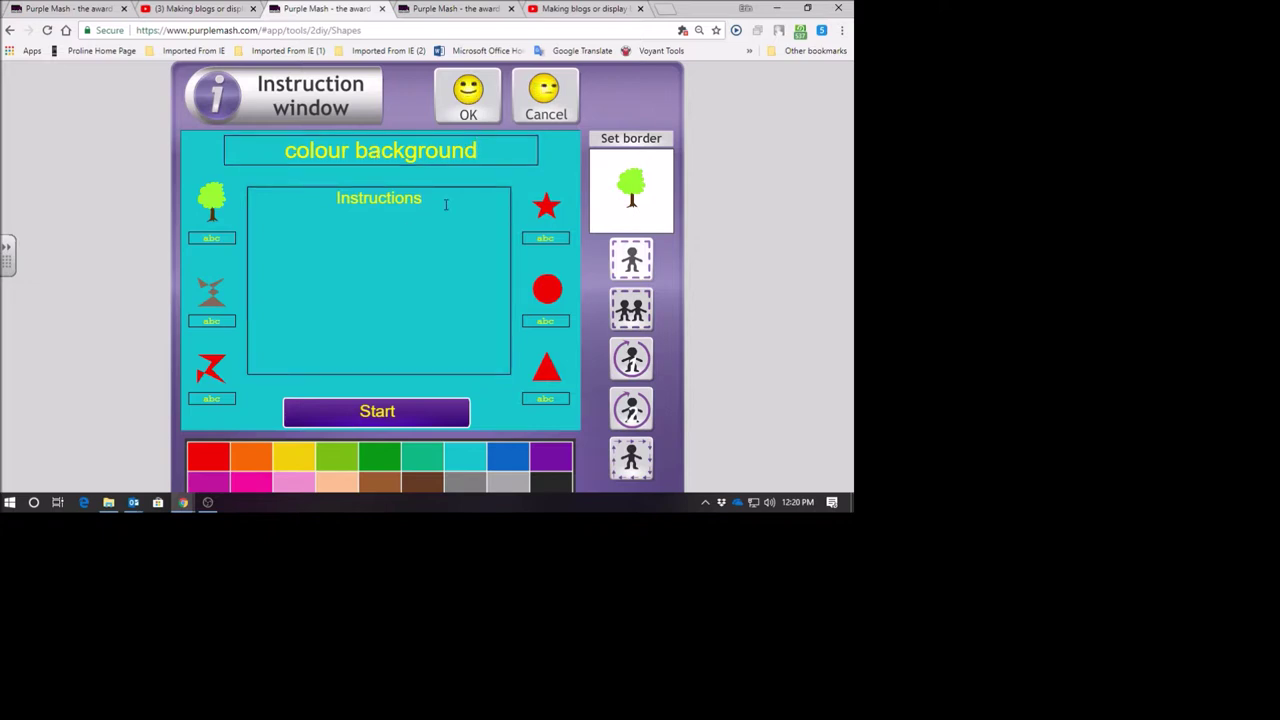
{"action": "type", "text": "Use the shapes to fill the"}
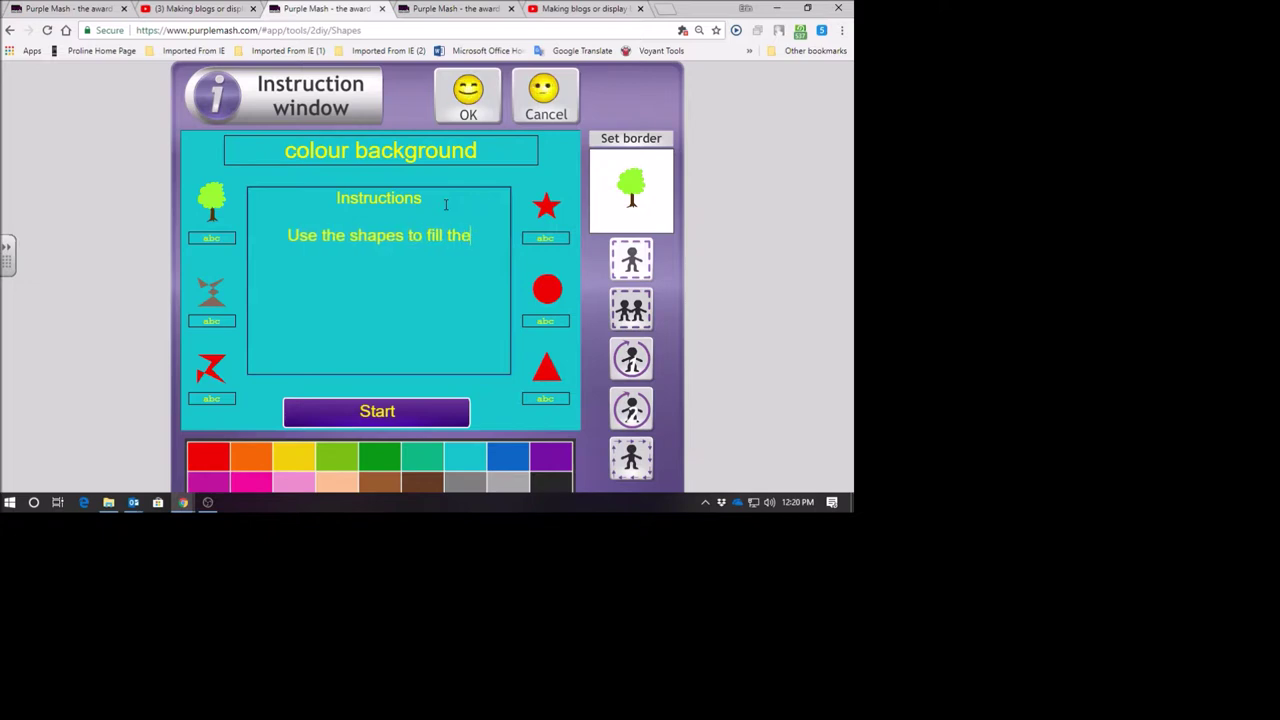
{"action": "type", "text": " background "}
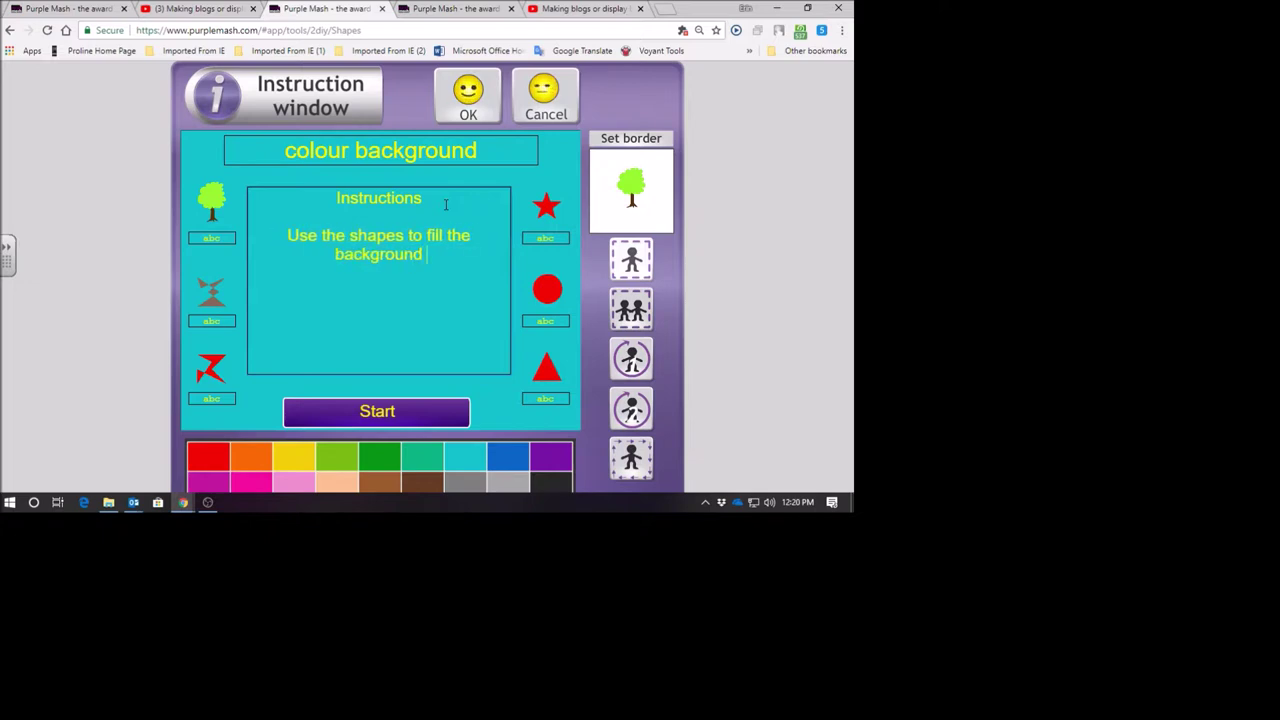
{"action": "type", "text": "in interesting"}
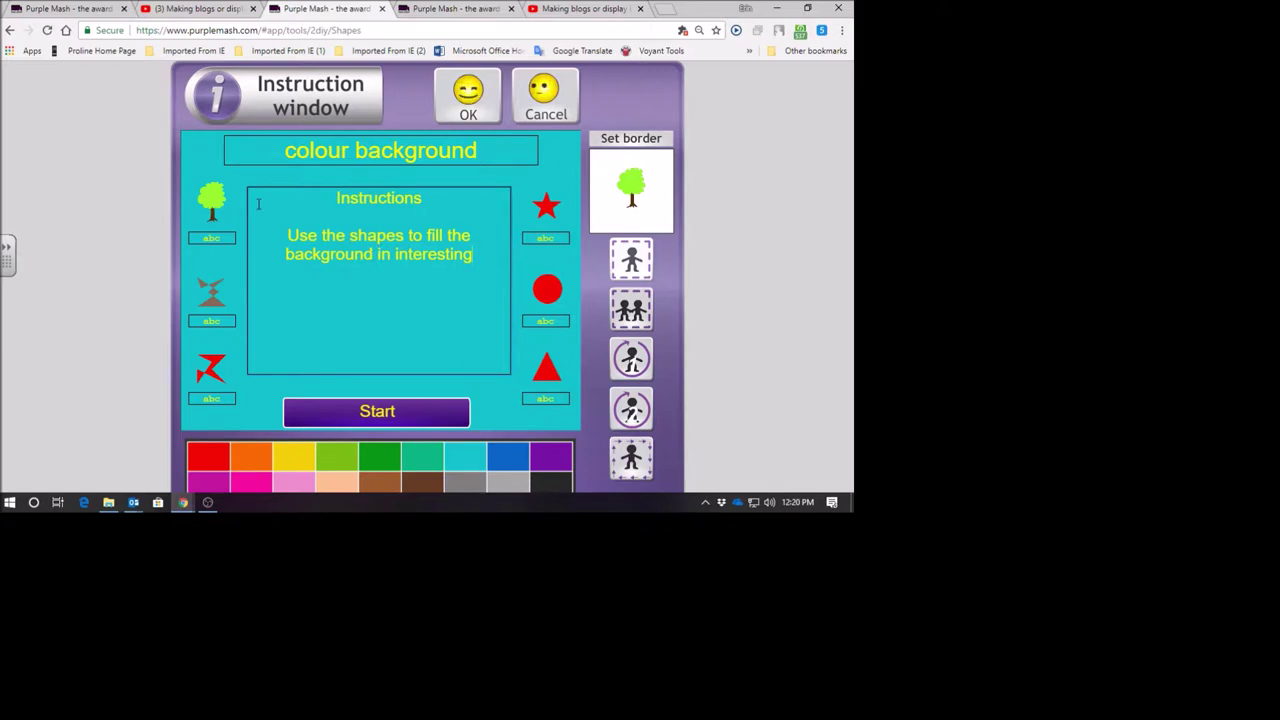
{"action": "left_click", "coordinate": [476, 98]}
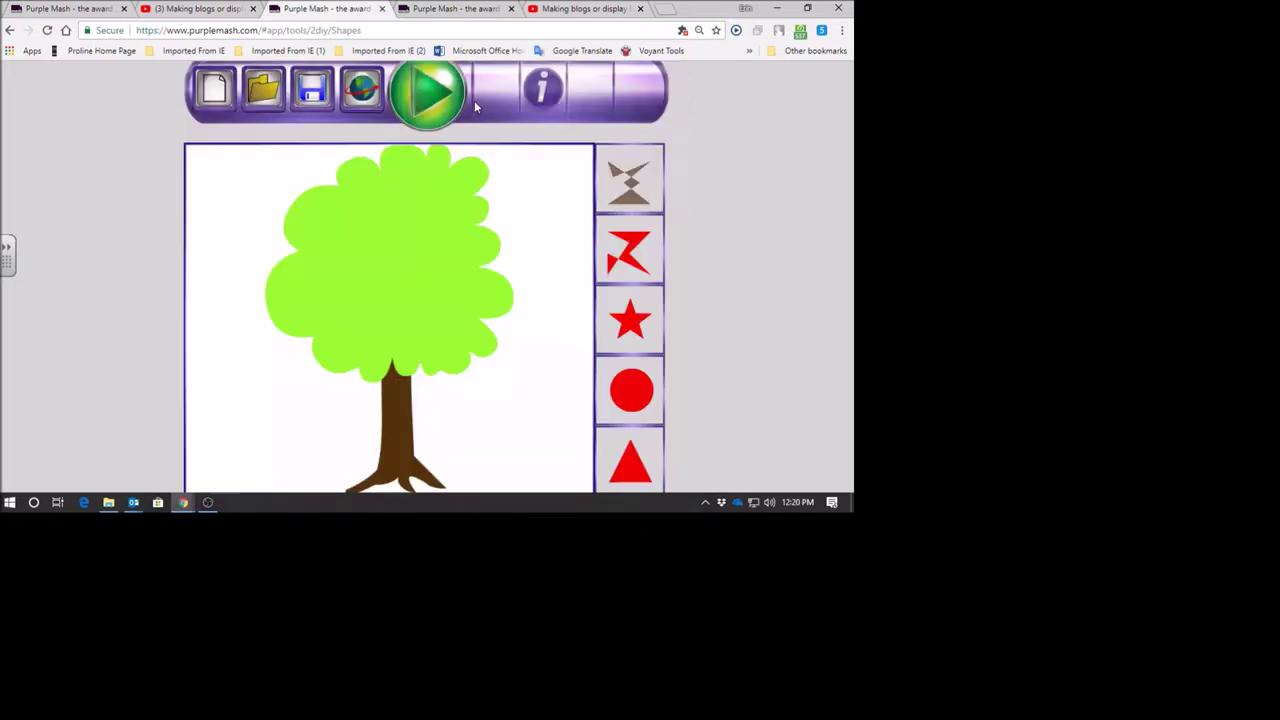
Step: Save the activity as '5dBackground' and acknowledge the File saved message
{"action": "left_click", "coordinate": [313, 96]}
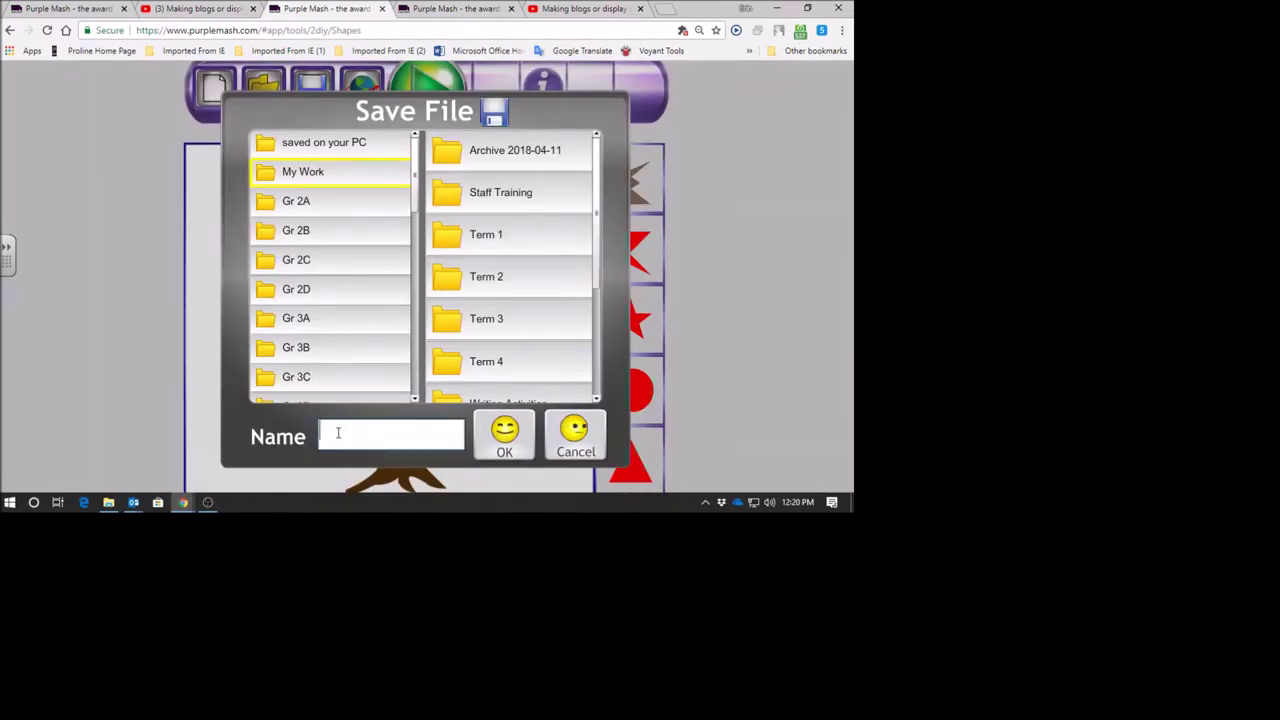
{"action": "type", "text": "5dBackground"}
{"action": "left_click", "coordinate": [502, 448]}
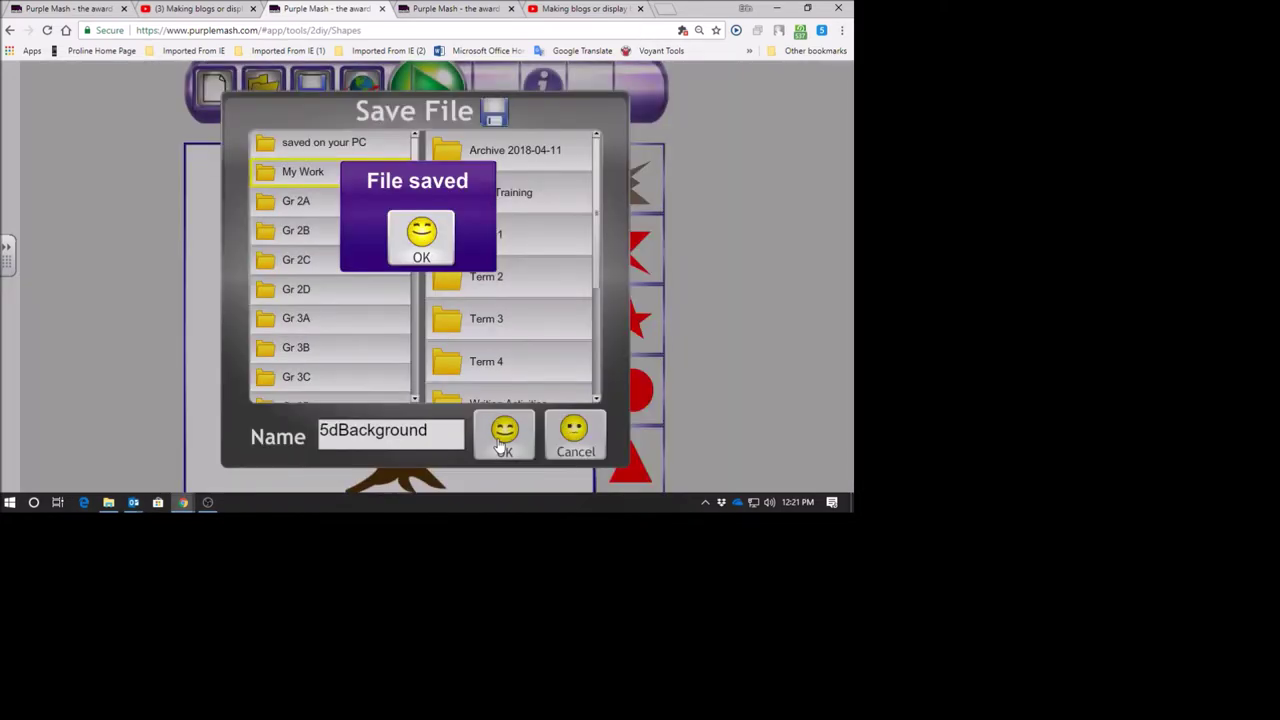
{"action": "left_click", "coordinate": [421, 240]}
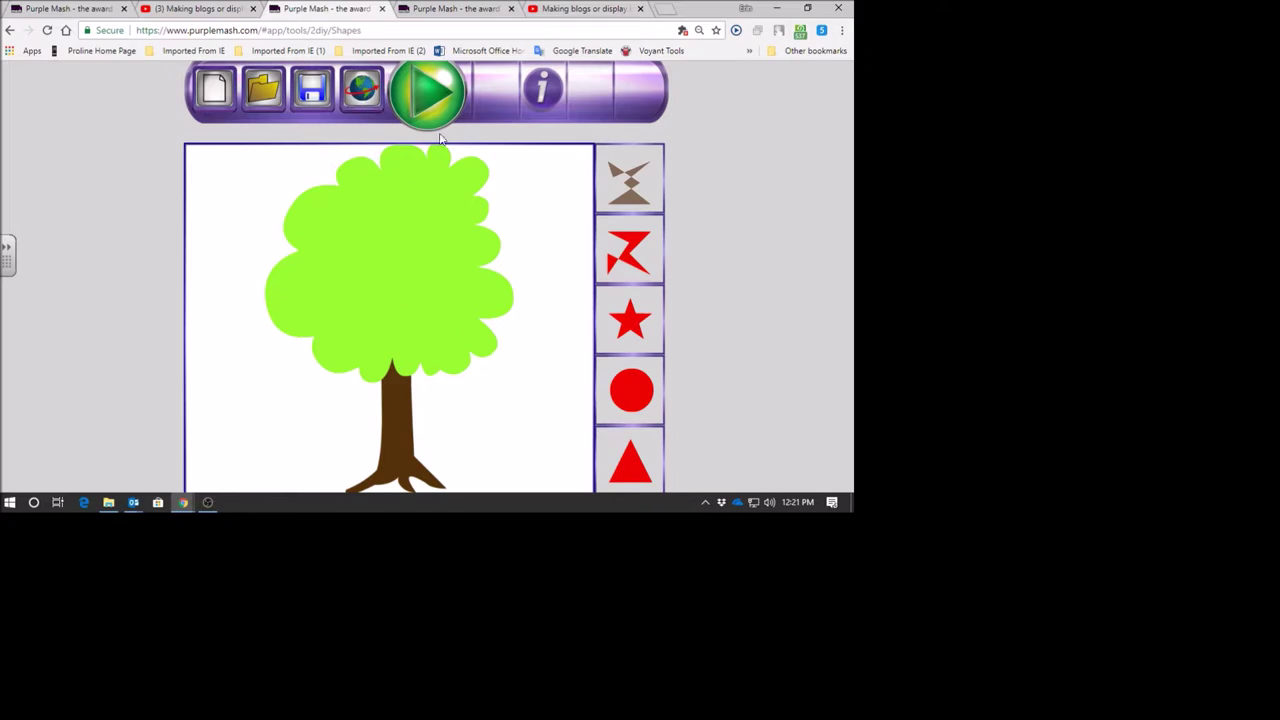
Step: Enter play mode and place the zigzag, hourglass, star and circle shapes on the tree
{"action": "left_click", "coordinate": [428, 95]}
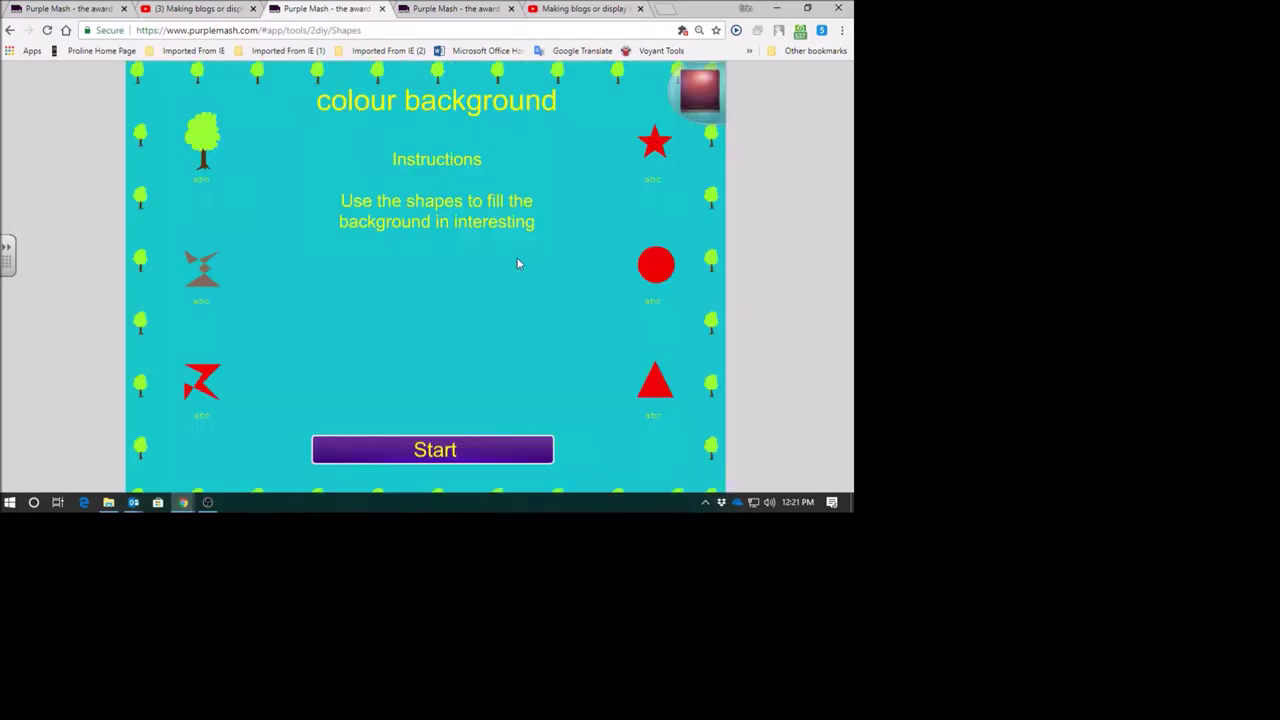
{"action": "left_click", "coordinate": [419, 452]}
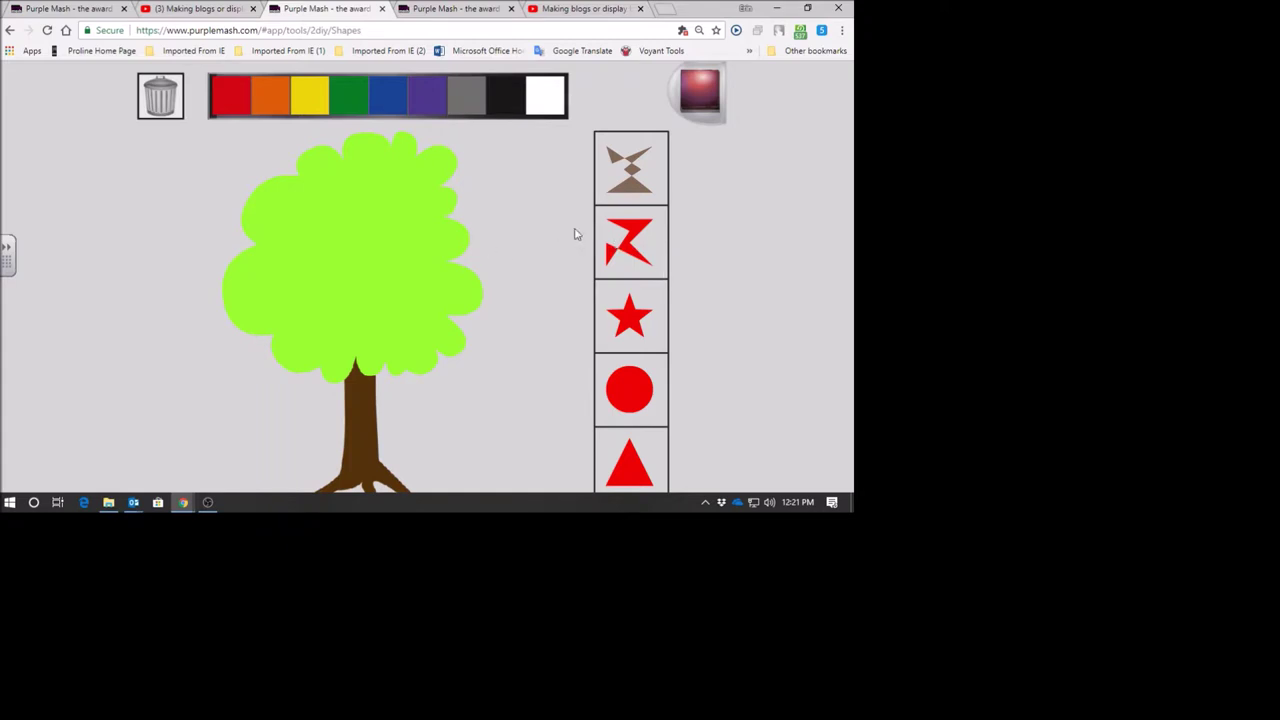
{"action": "left_click_drag", "start_coordinate": [636, 234], "coordinate": [471, 176]}
{"action": "left_click_drag", "start_coordinate": [636, 174], "coordinate": [472, 208]}
{"action": "left_click_drag", "start_coordinate": [630, 321], "coordinate": [504, 229]}
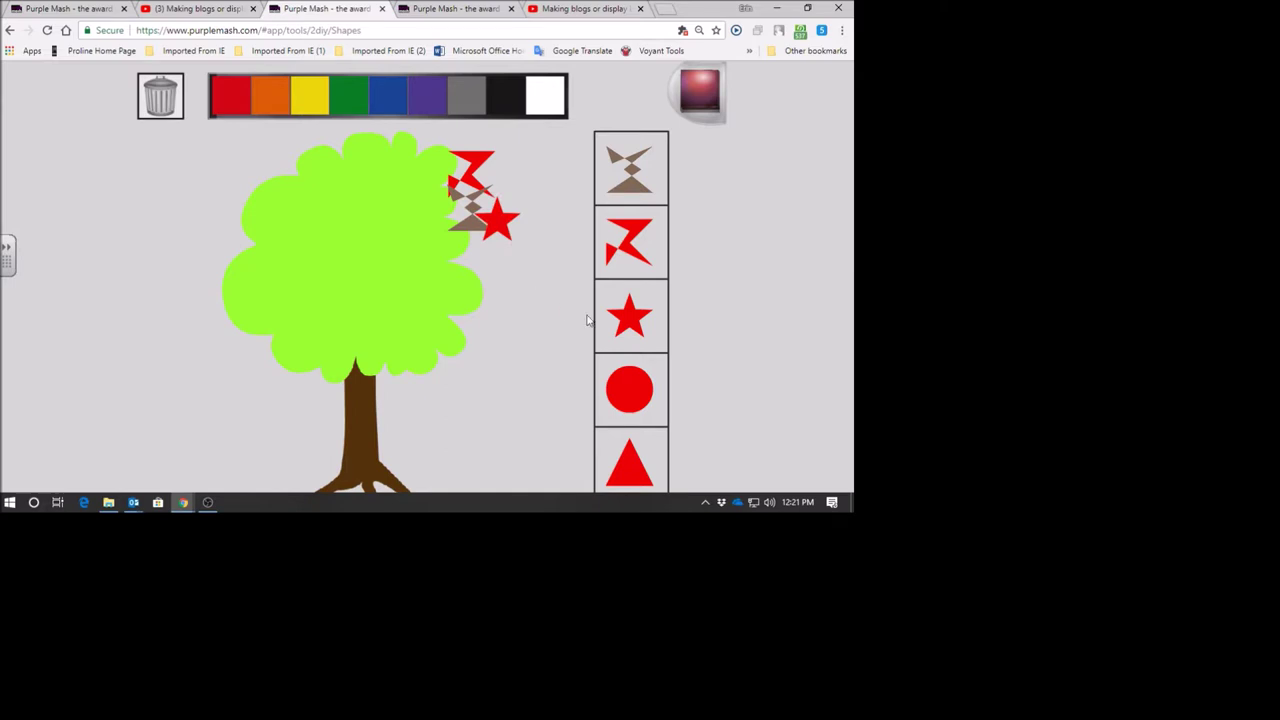
{"action": "left_click_drag", "start_coordinate": [613, 370], "coordinate": [478, 260]}
{"action": "scroll", "coordinate": [488, 270], "scroll_direction": "up", "scroll_amount": 8}
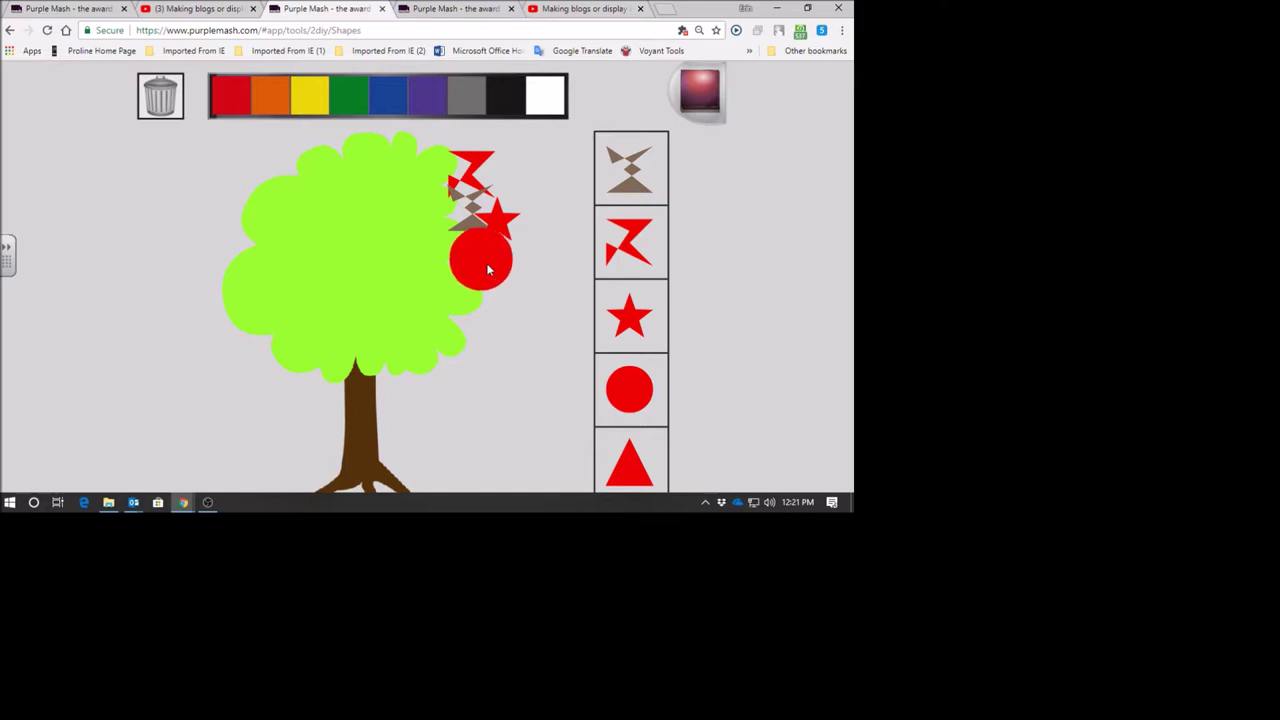
{"action": "left_click_drag", "start_coordinate": [488, 270], "coordinate": [513, 268]}
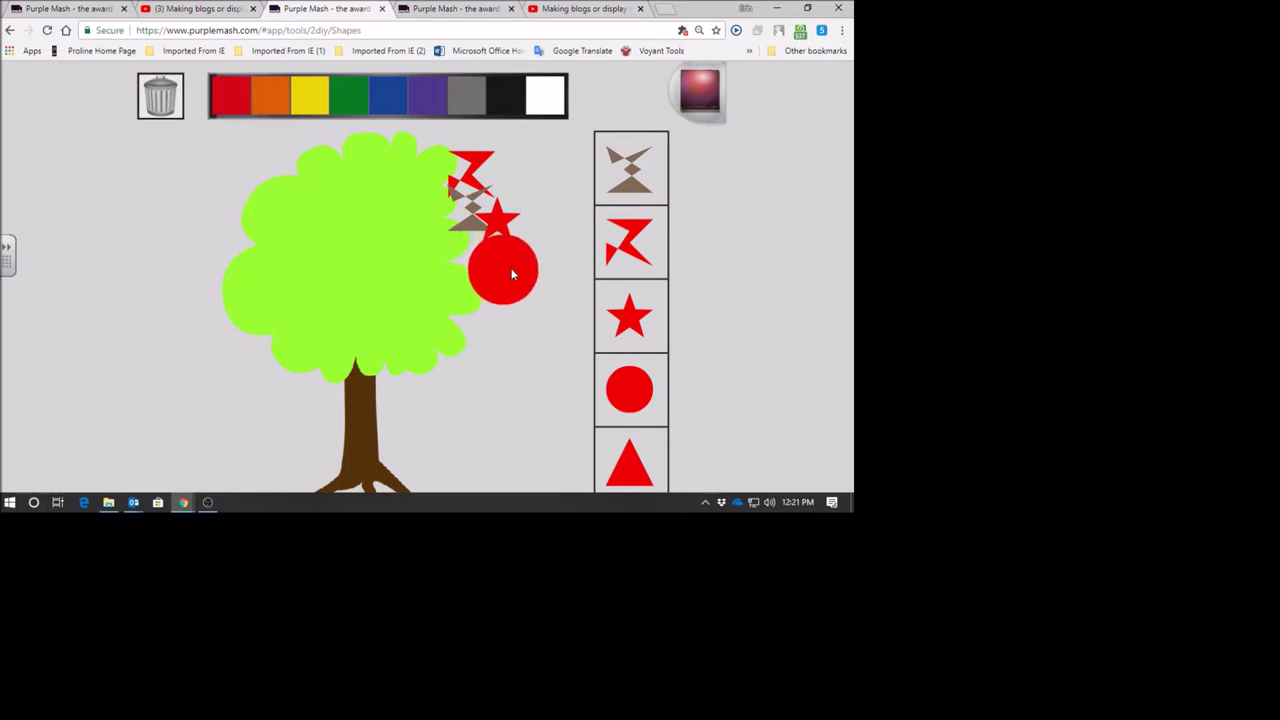
Step: Recolour the circles blue, add an enlarged orange triangle, then stop testing
{"action": "left_click_drag", "start_coordinate": [302, 95], "coordinate": [512, 287]}
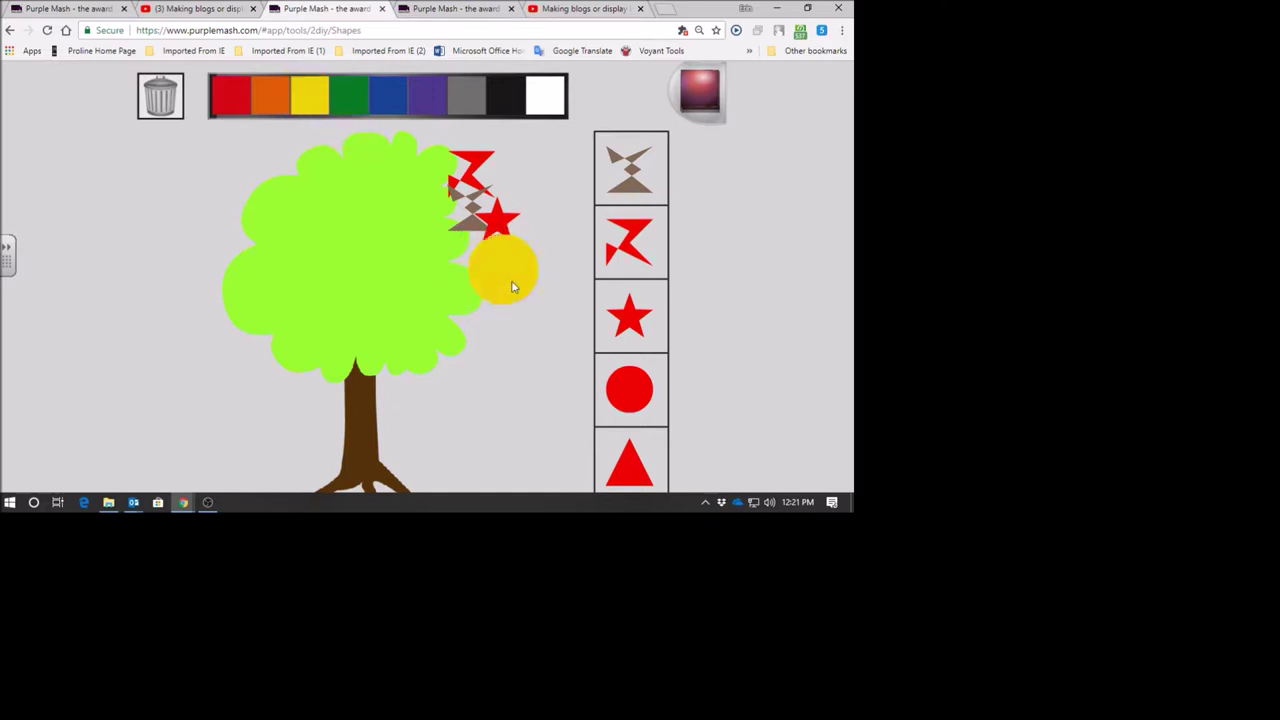
{"action": "left_click_drag", "start_coordinate": [630, 391], "coordinate": [483, 334]}
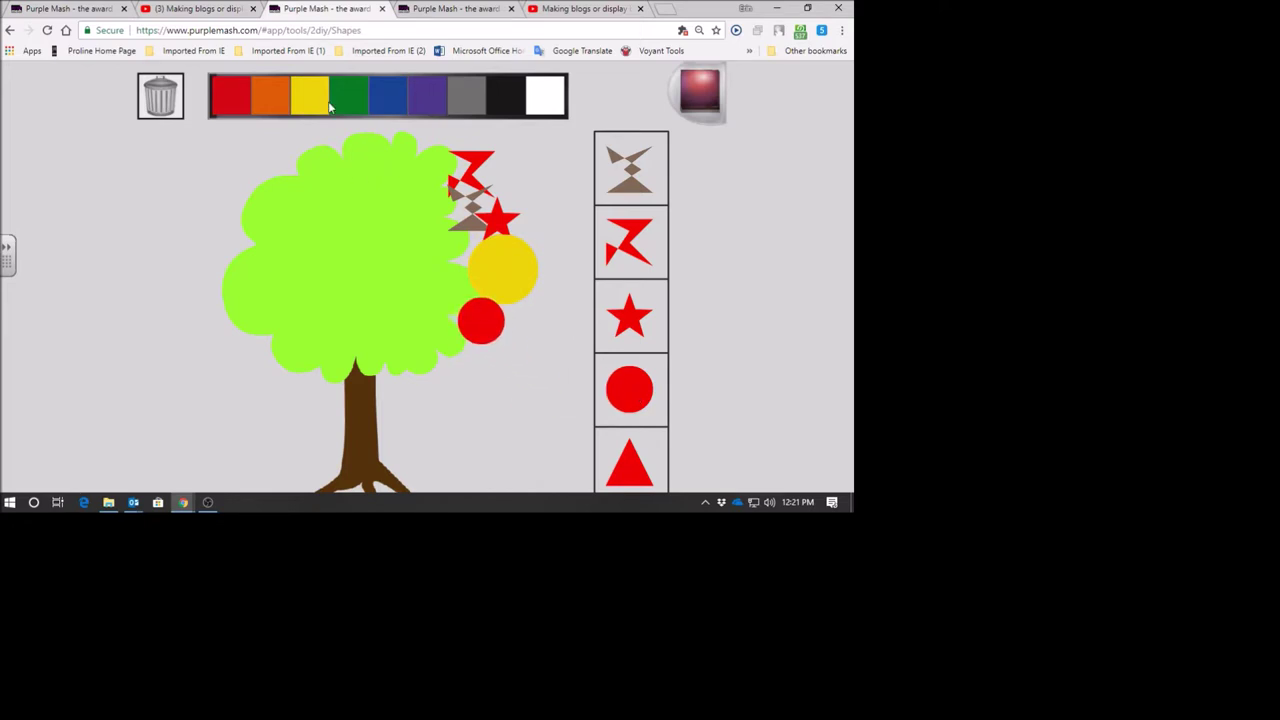
{"action": "left_click_drag", "start_coordinate": [311, 92], "coordinate": [468, 328]}
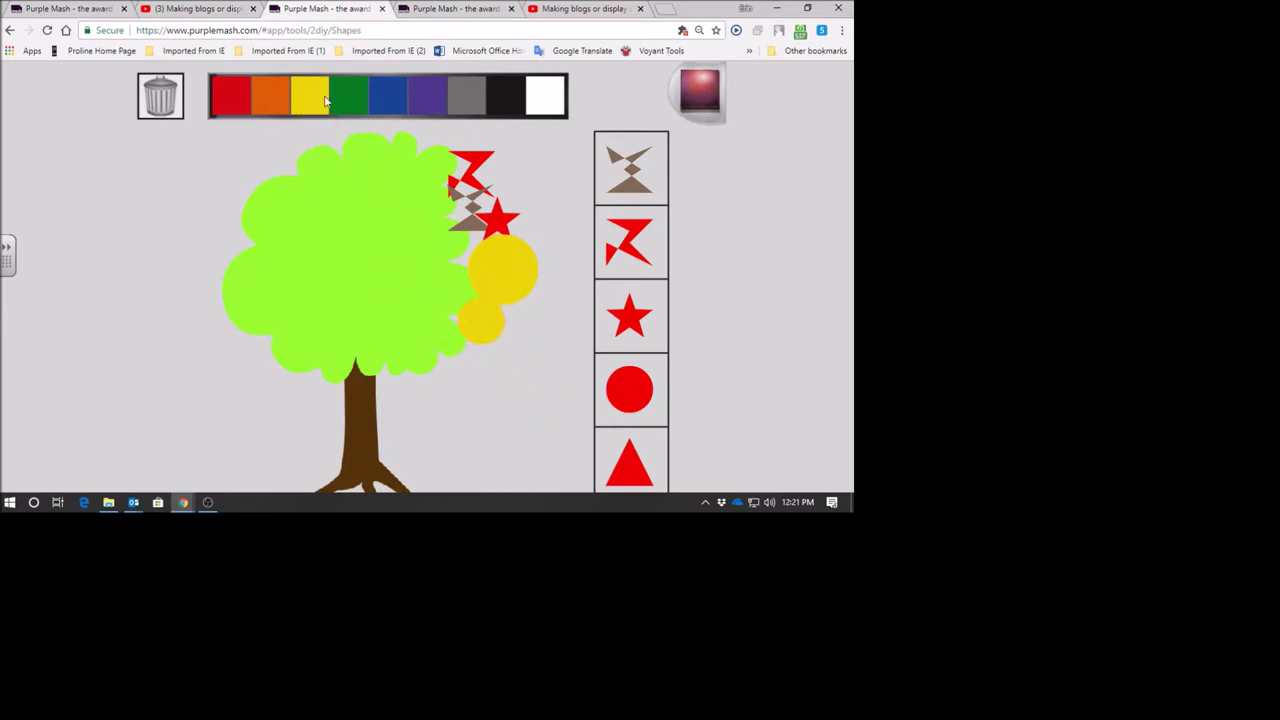
{"action": "left_click_drag", "start_coordinate": [380, 100], "coordinate": [503, 272]}
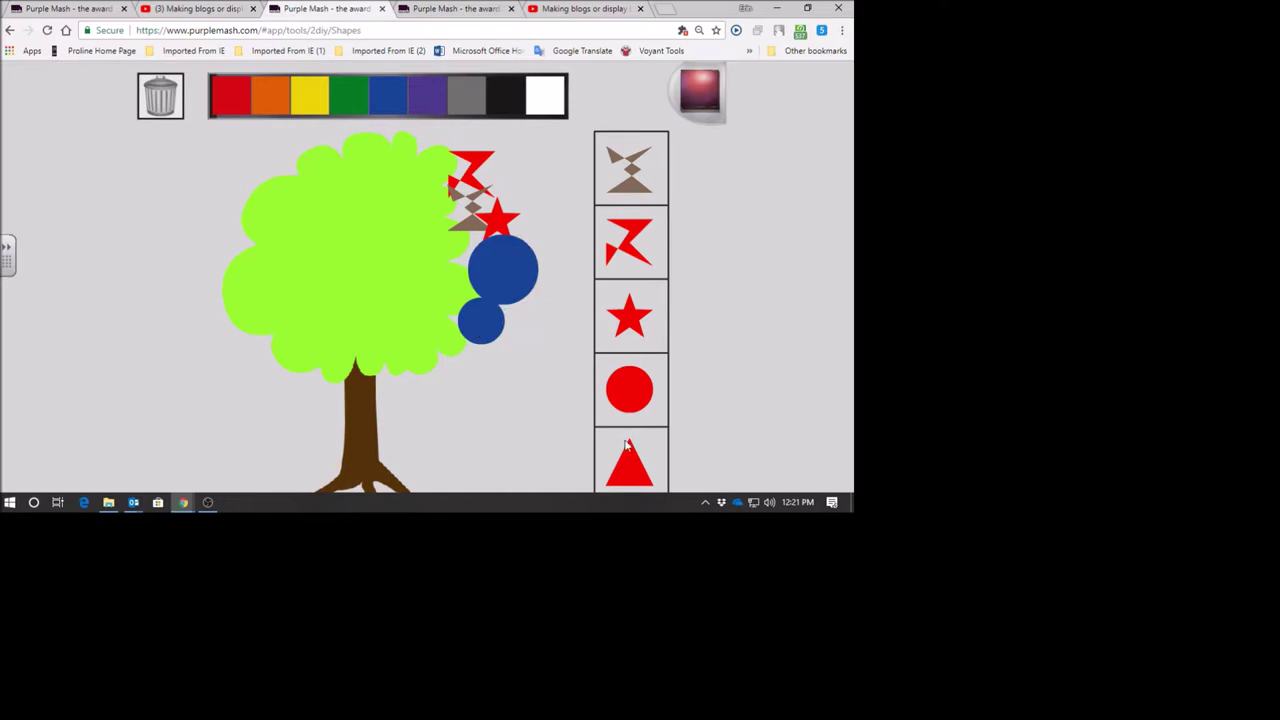
{"action": "left_click_drag", "start_coordinate": [628, 462], "coordinate": [433, 365]}
{"action": "left_click_drag", "start_coordinate": [451, 357], "coordinate": [451, 357]}
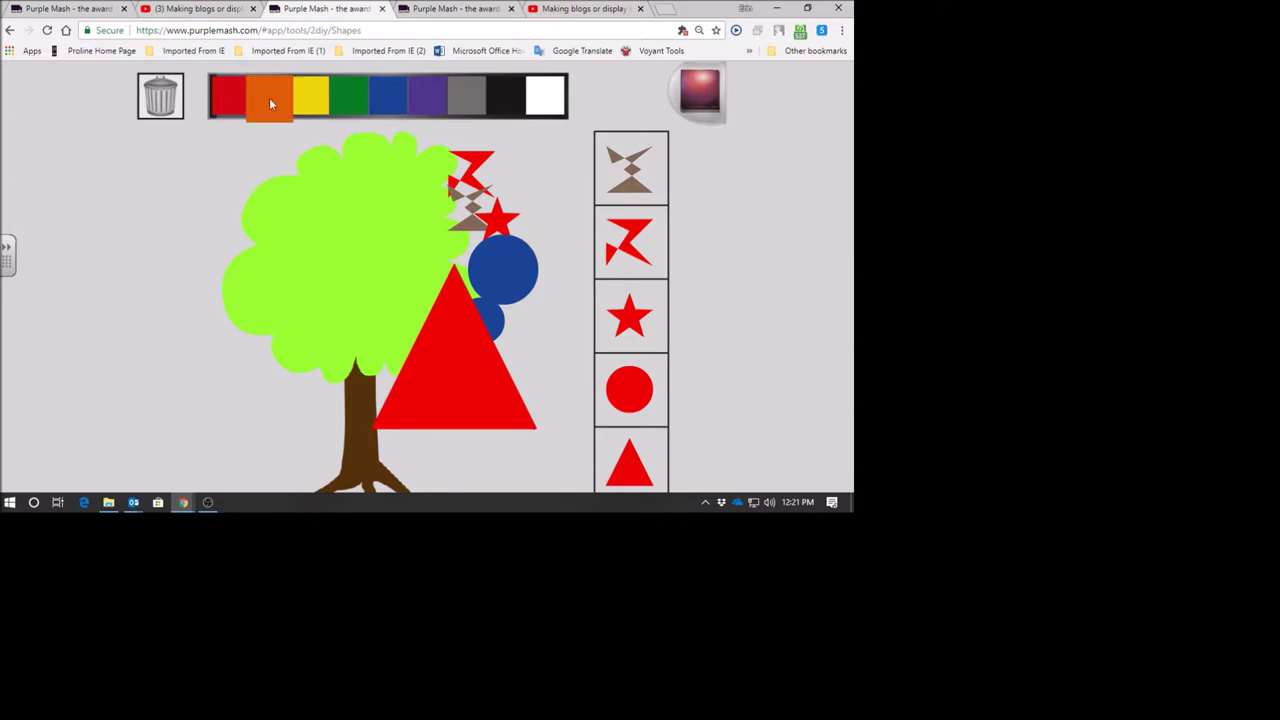
{"action": "left_click_drag", "start_coordinate": [269, 97], "coordinate": [461, 400]}
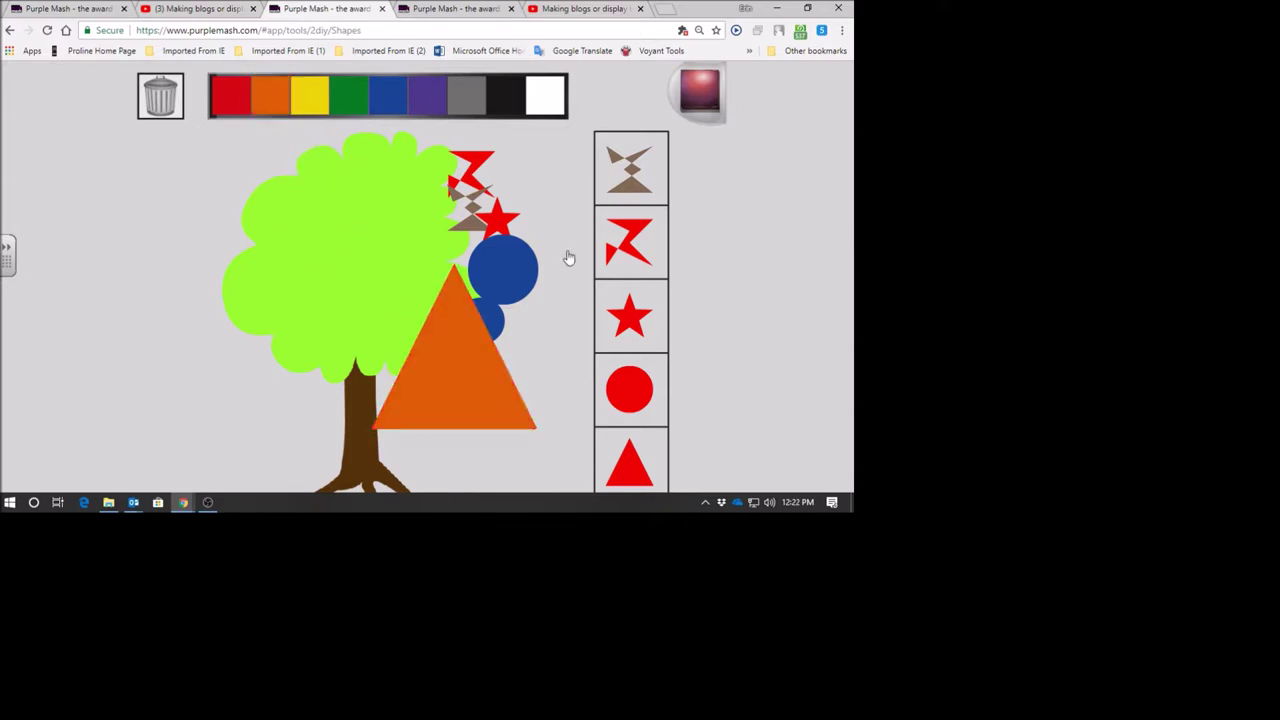
{"action": "left_click", "coordinate": [716, 90]}
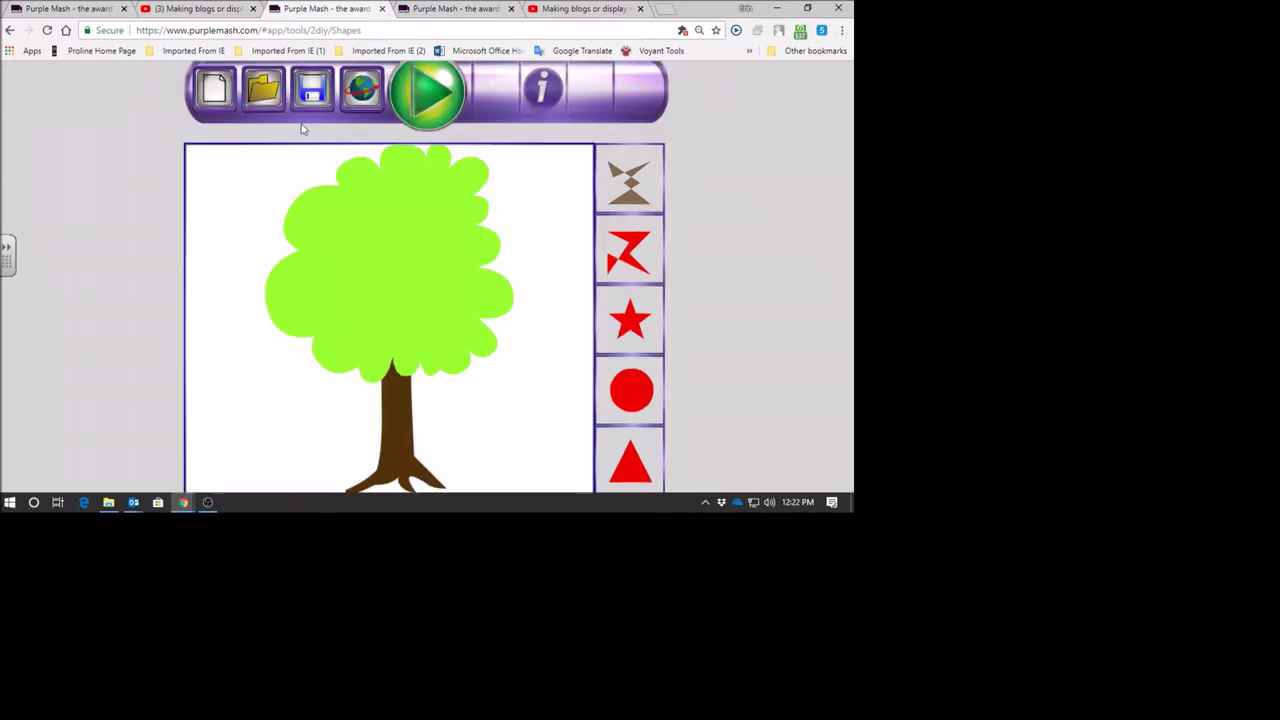
Step: Share the game to the Grade 5D display board, confirm it, and exit the editor
{"action": "left_click", "coordinate": [363, 93]}
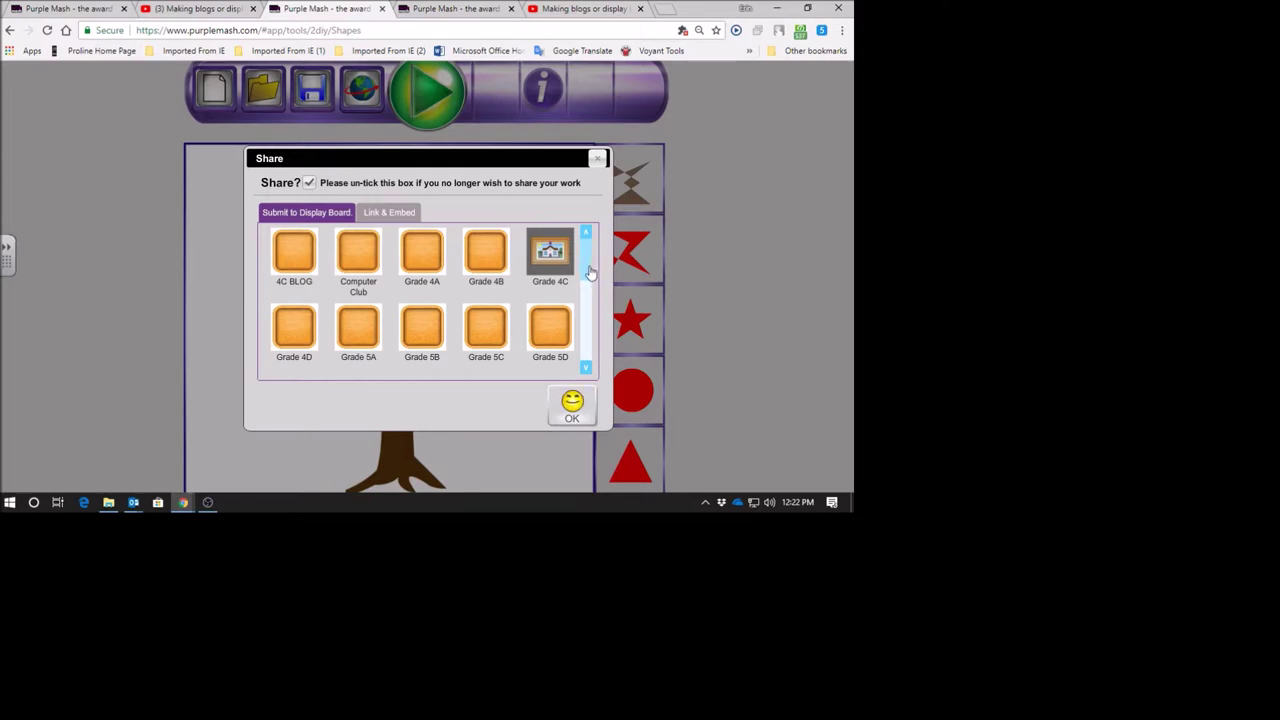
{"action": "scroll", "coordinate": [589, 287], "scroll_direction": "down", "scroll_amount": 1}
{"action": "scroll", "coordinate": [589, 287], "scroll_direction": "down", "scroll_amount": 1}
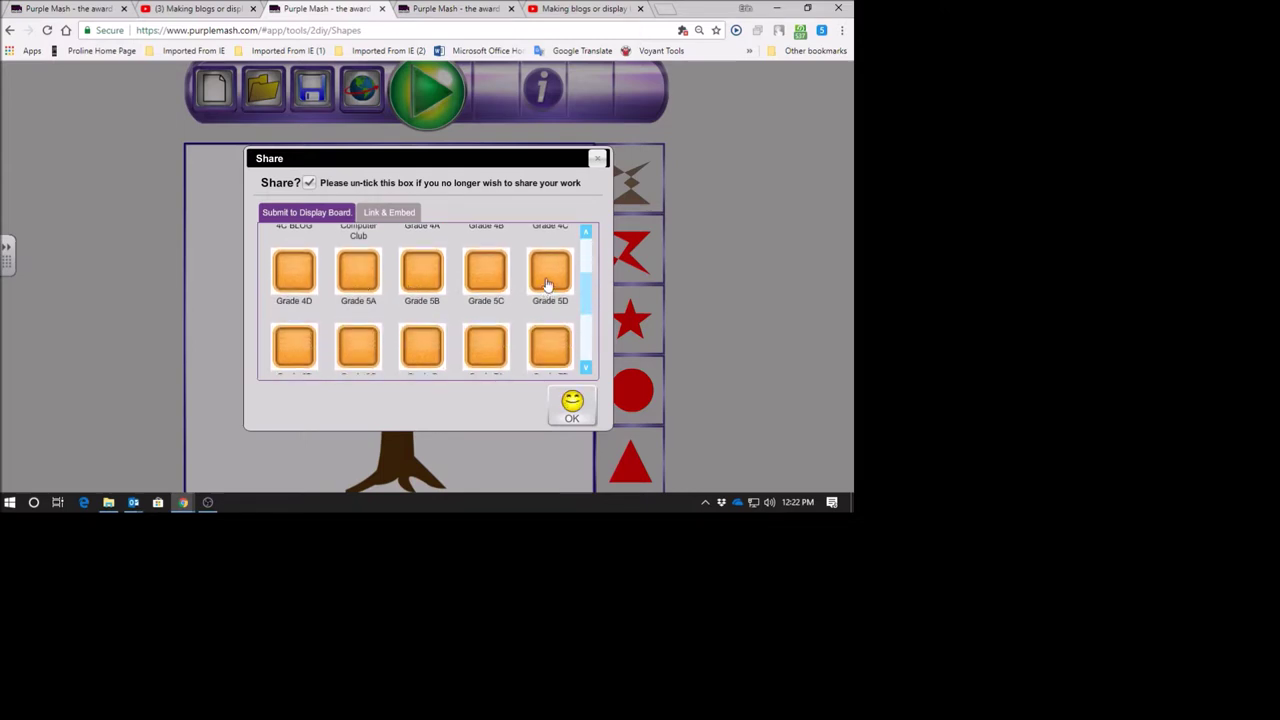
{"action": "left_click", "coordinate": [550, 282]}
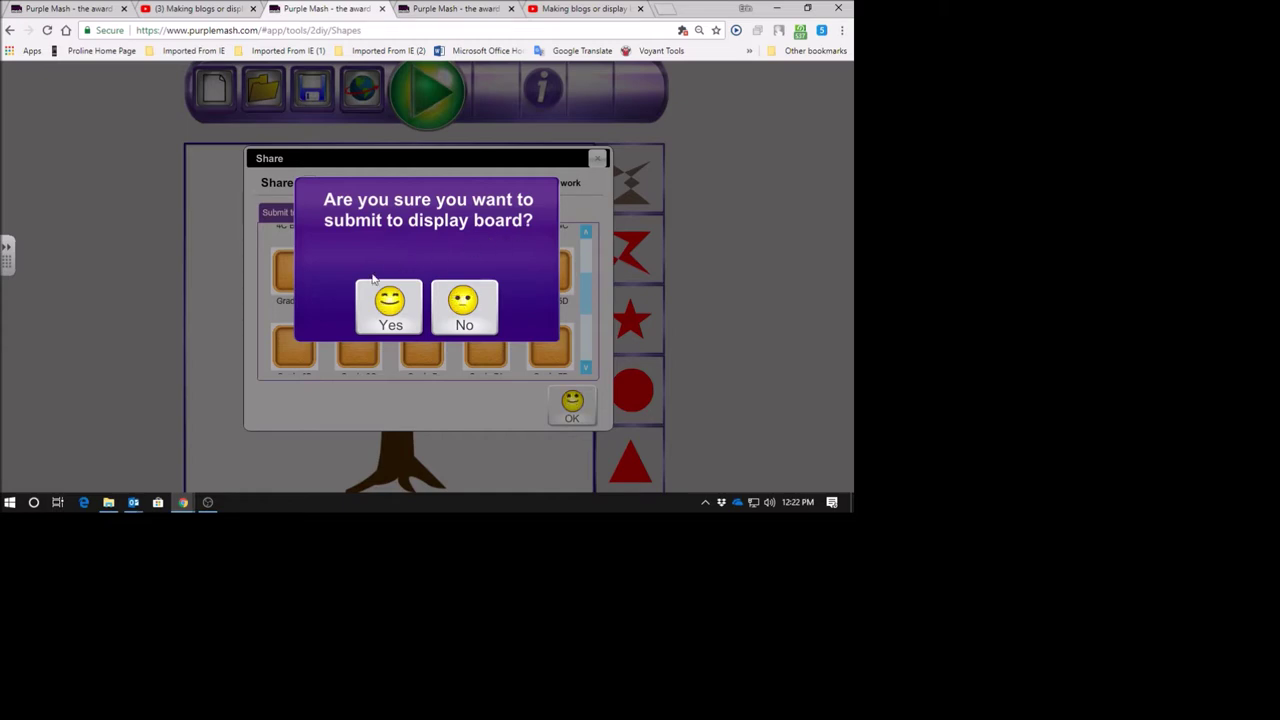
{"action": "left_click", "coordinate": [392, 310]}
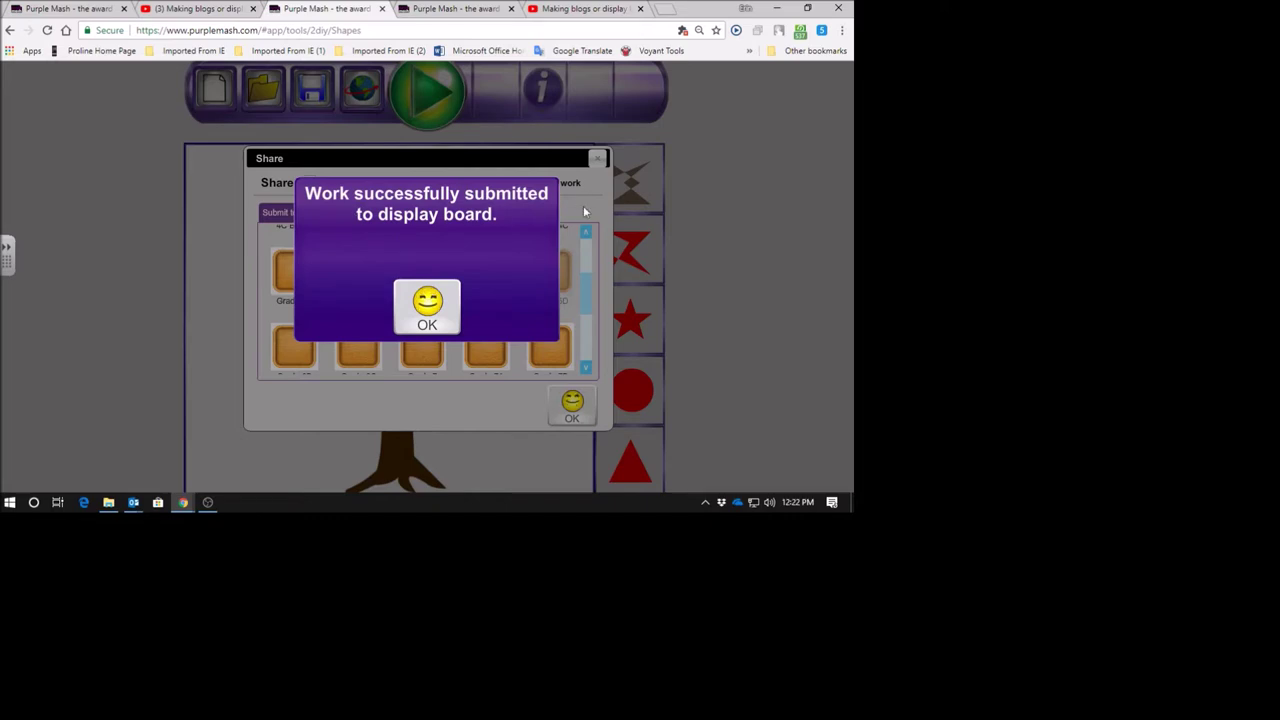
{"action": "left_click", "coordinate": [427, 306]}
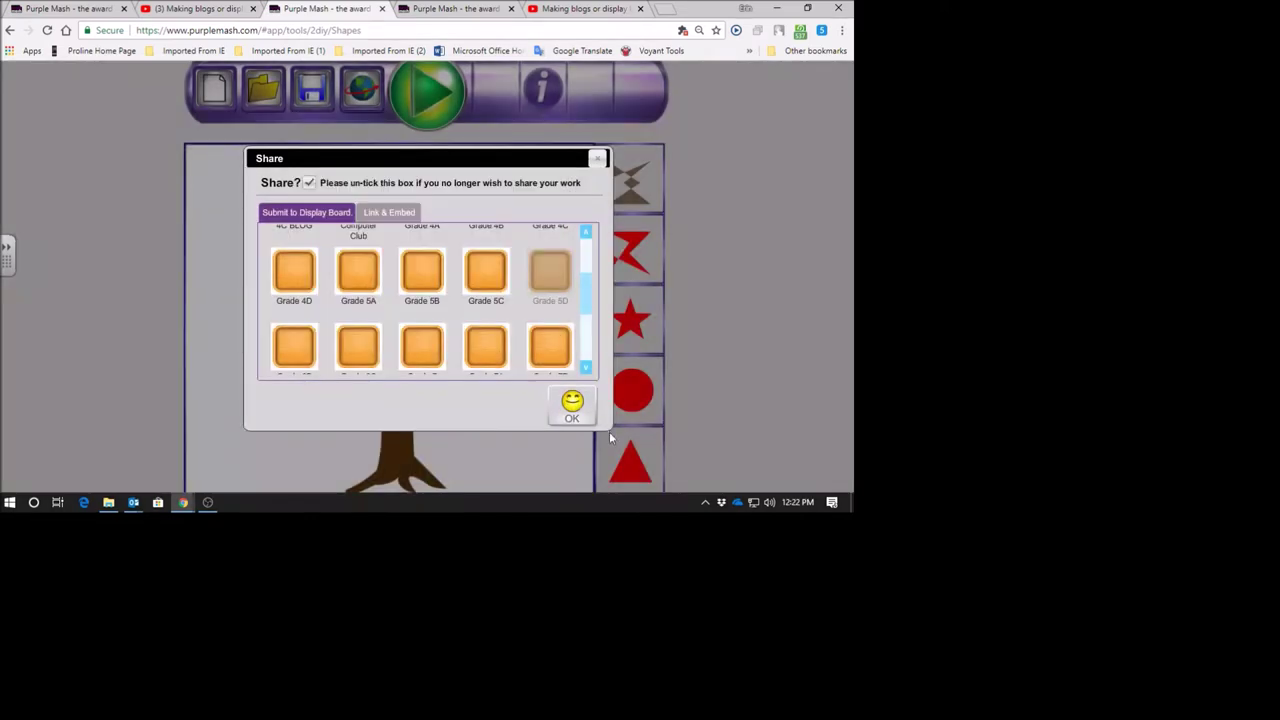
{"action": "left_click", "coordinate": [571, 410]}
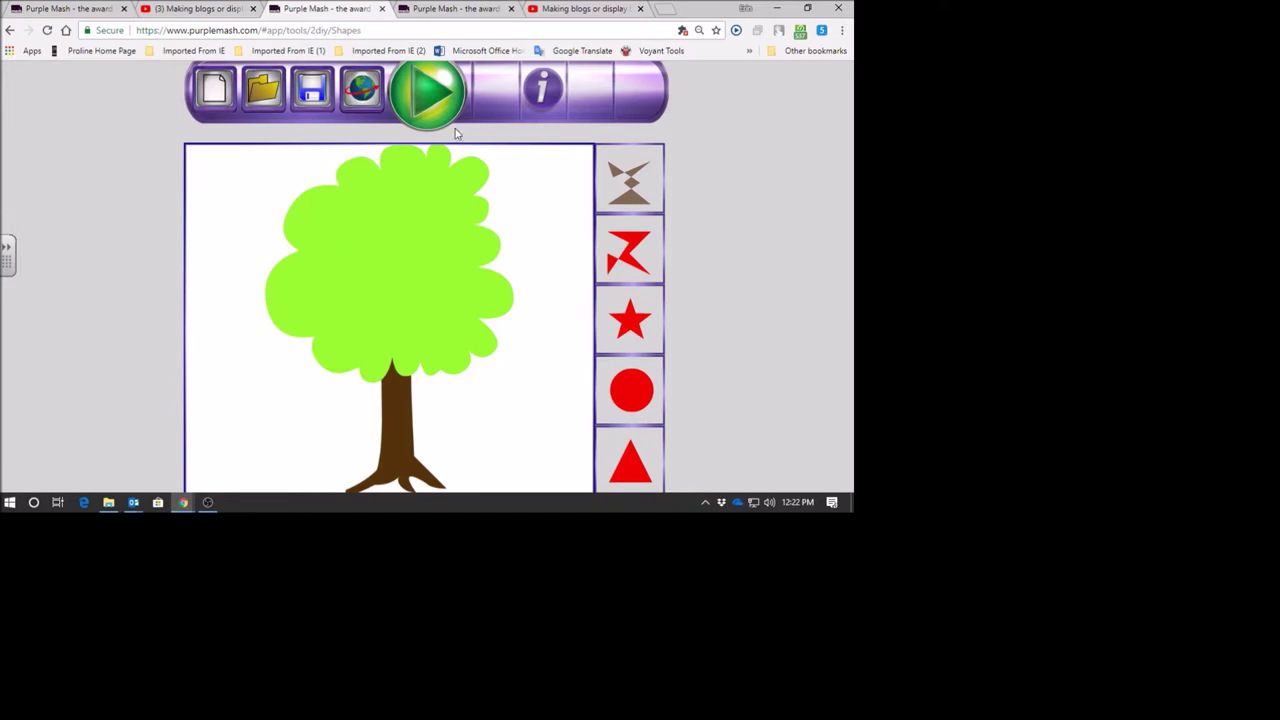
{"action": "left_click", "coordinate": [10, 32]}
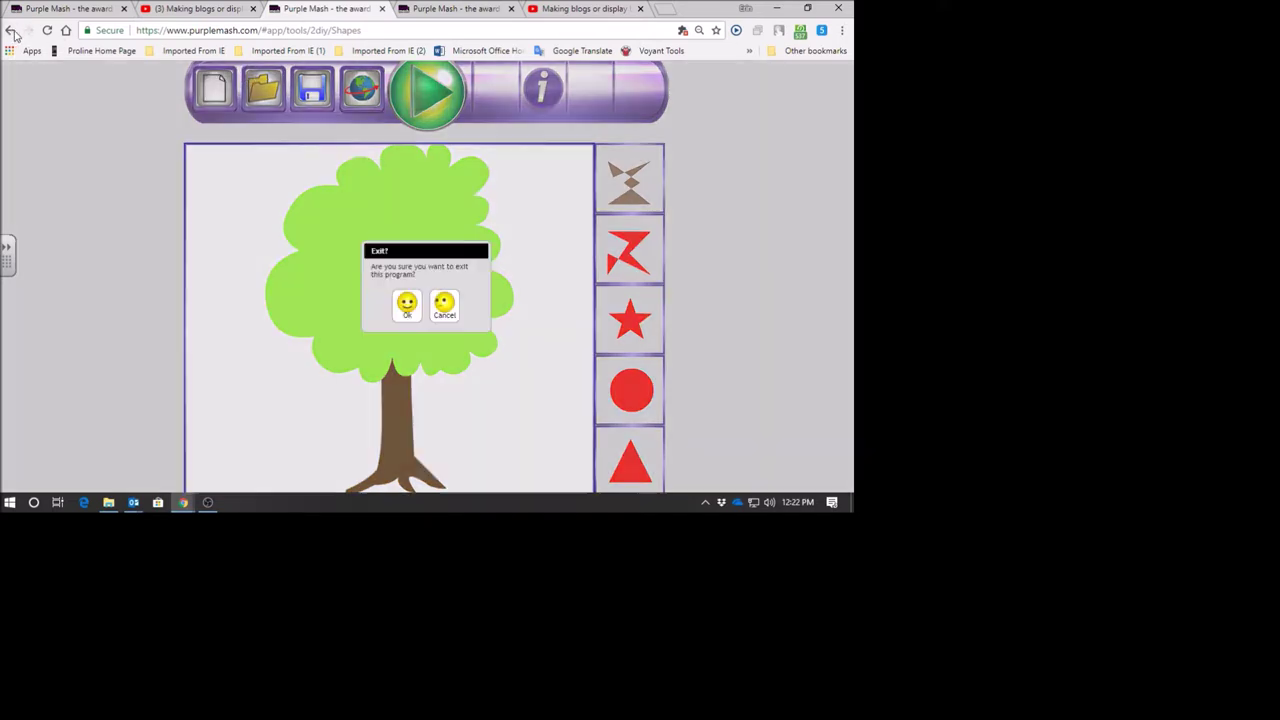
Step: Confirm exiting the game editor, then open the Bryneven Intersen Phase Blog from Shared Blogs
{"action": "left_click", "coordinate": [407, 306]}
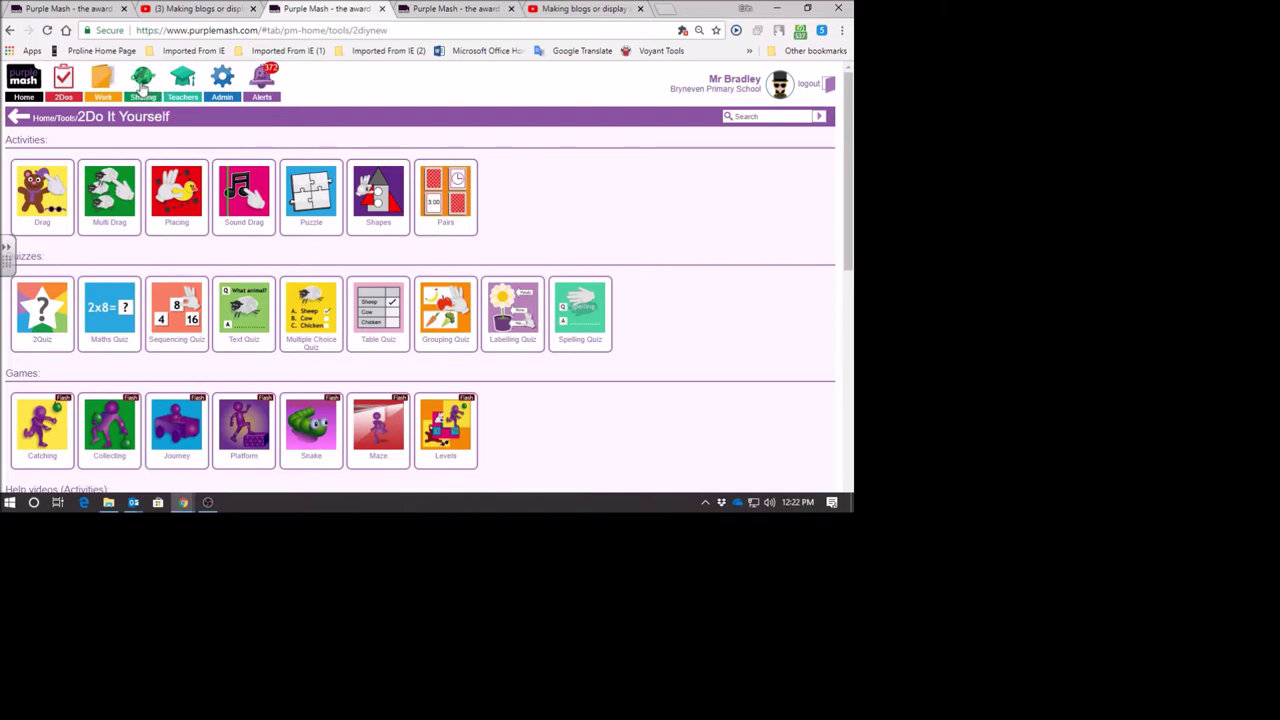
{"action": "left_click", "coordinate": [142, 89]}
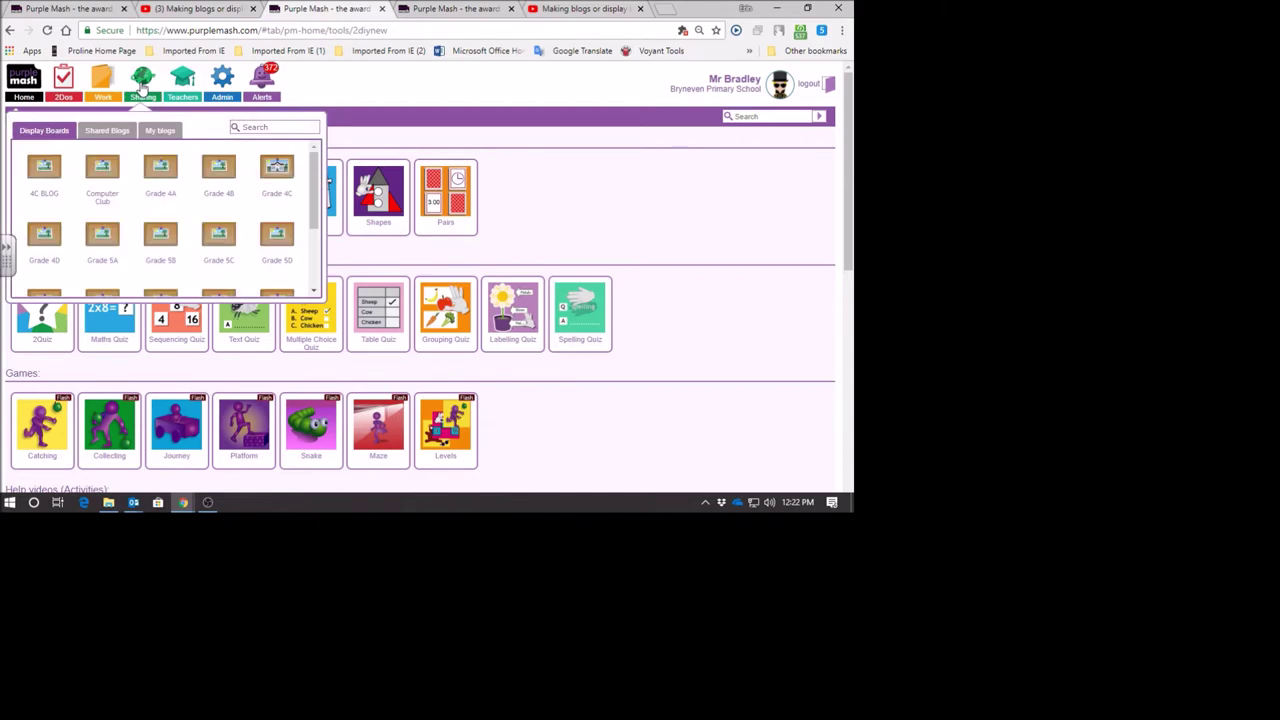
{"action": "left_click", "coordinate": [115, 137]}
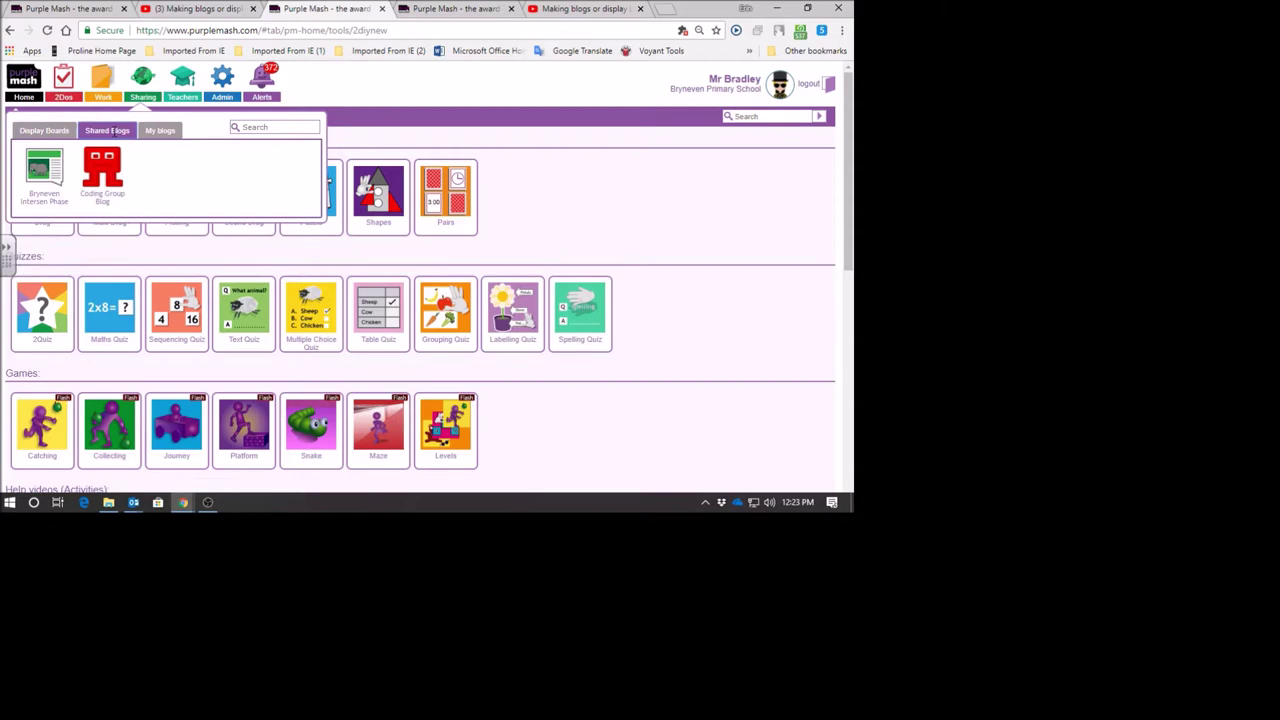
{"action": "mouse_move", "coordinate": [42, 172]}
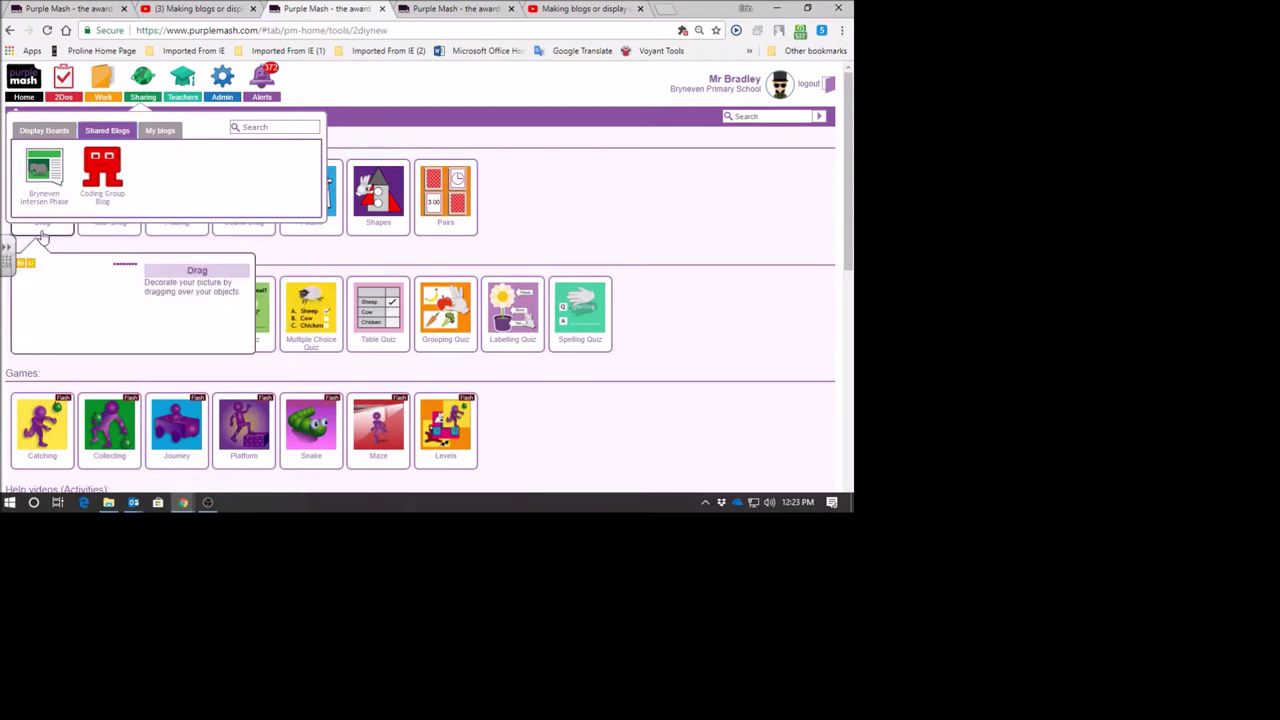
{"action": "left_click", "coordinate": [46, 175]}
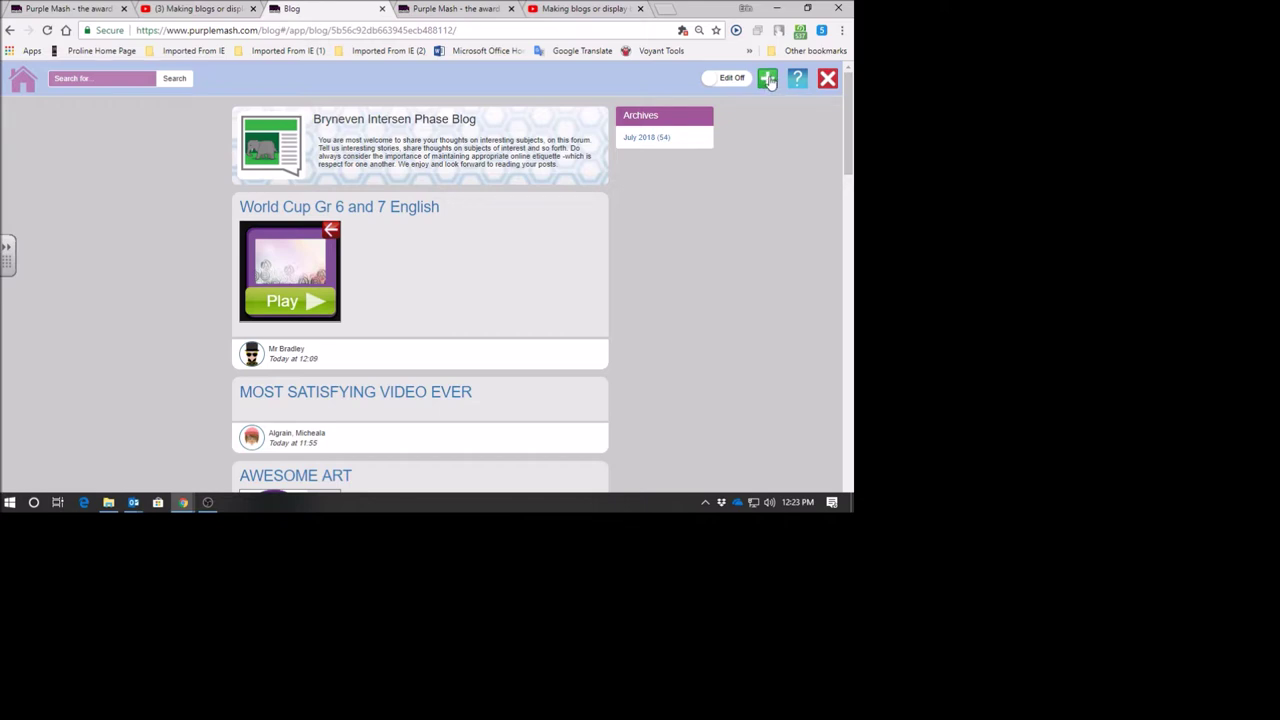
Step: Start a new post titled 'fill the background' with the summary 'to fill the picture'
{"action": "left_click", "coordinate": [768, 79]}
{"action": "left_click", "coordinate": [160, 128]}
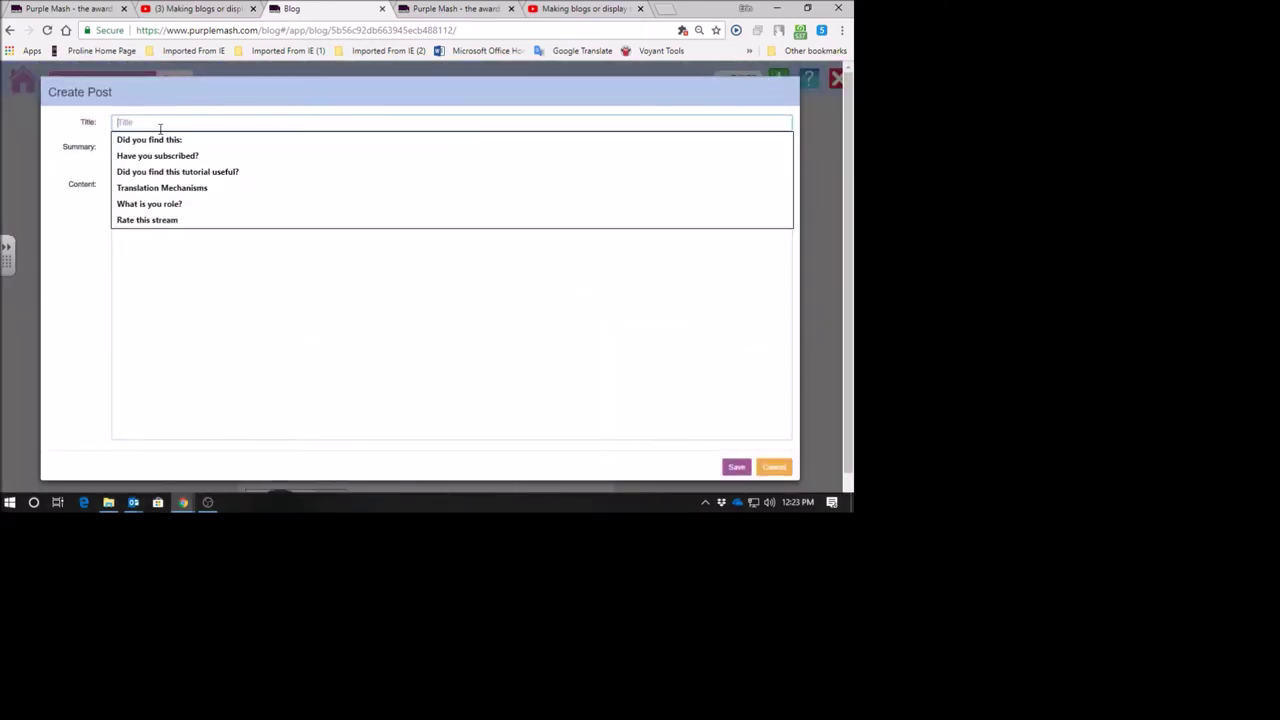
{"action": "type", "text": "I"}
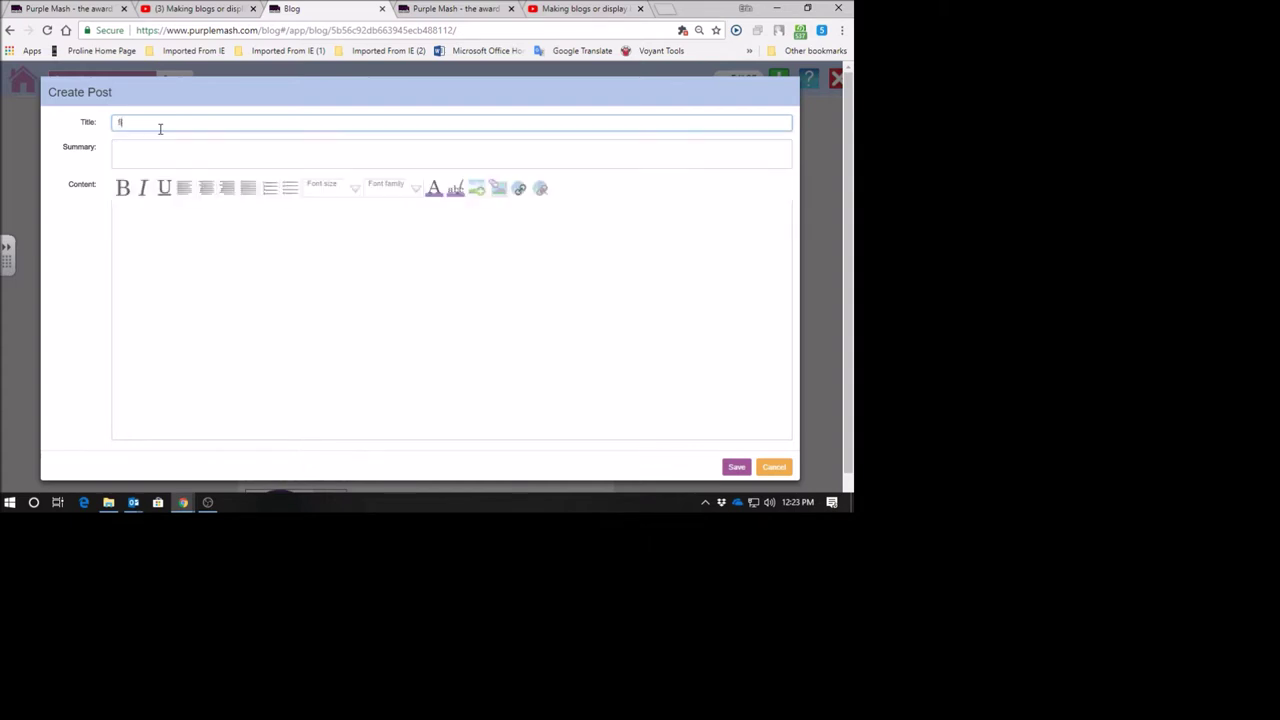
{"action": "type", "text": "ill the background"}
{"action": "left_click", "coordinate": [140, 146]}
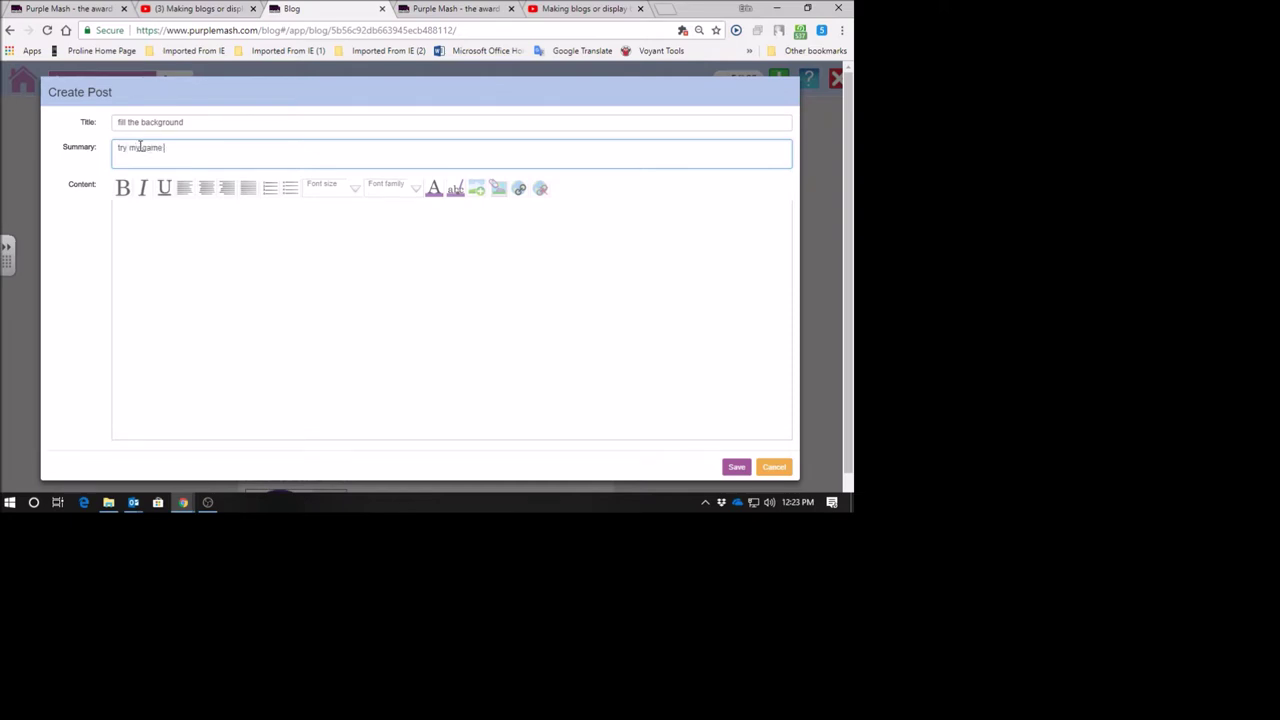
{"action": "type", "text": "to fill the picture"}
Step: Write 'A game done with 5D in the last period. Try it out.' and make that line 60pt
{"action": "left_click", "coordinate": [141, 218]}
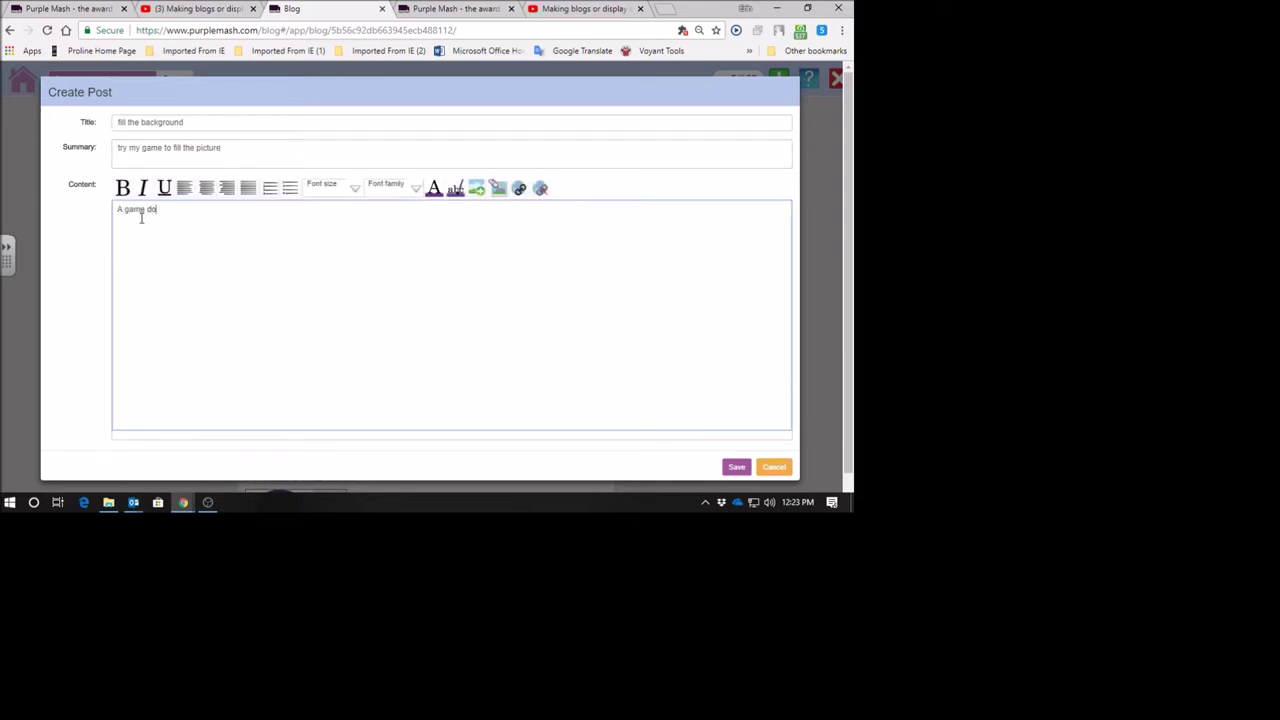
{"action": "type", "text": "A game done with 5D in the last period. Try it out."}
{"action": "key", "text": "Return"}
{"action": "left_click_drag", "start_coordinate": [115, 209], "coordinate": [317, 211]}
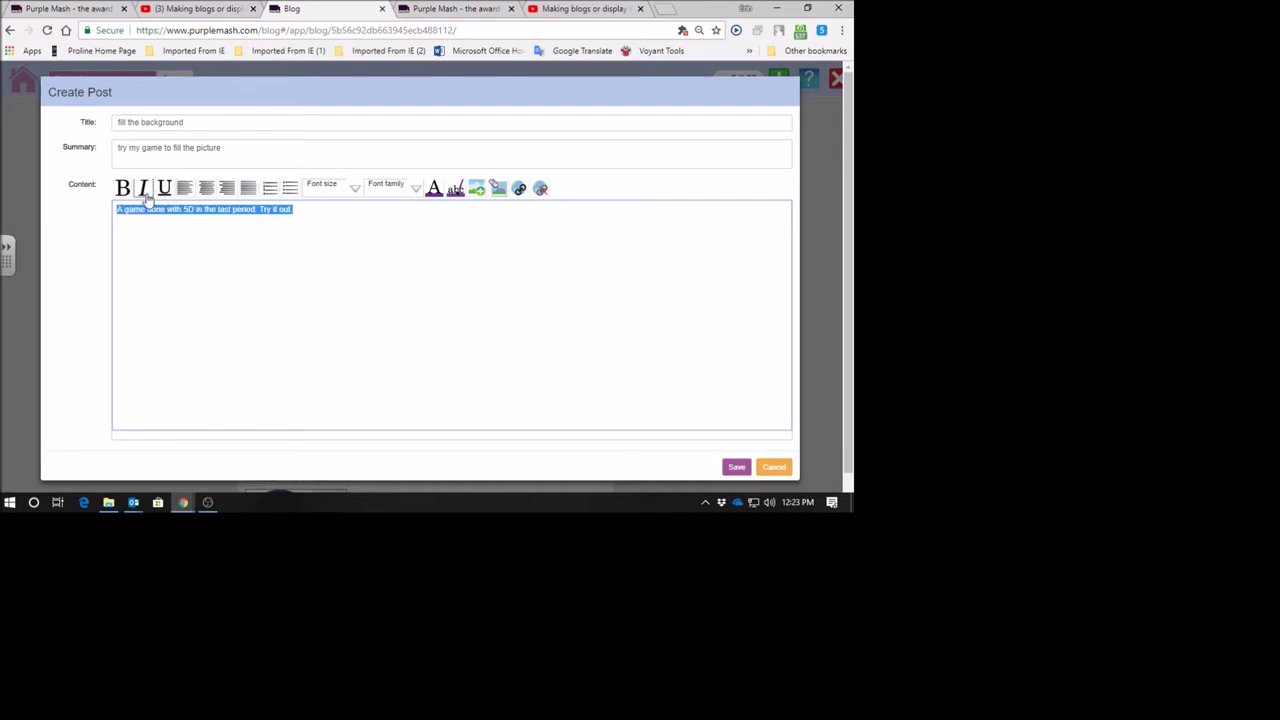
{"action": "left_click", "coordinate": [355, 188]}
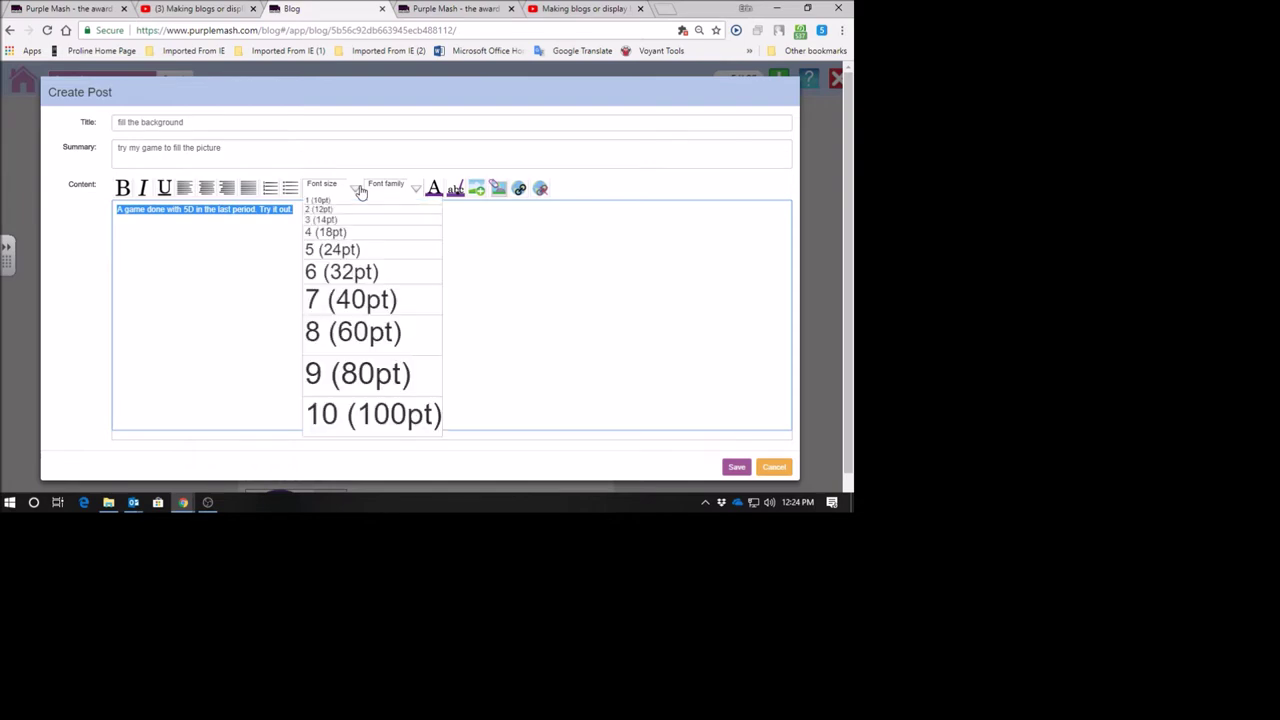
{"action": "left_click", "coordinate": [345, 335]}
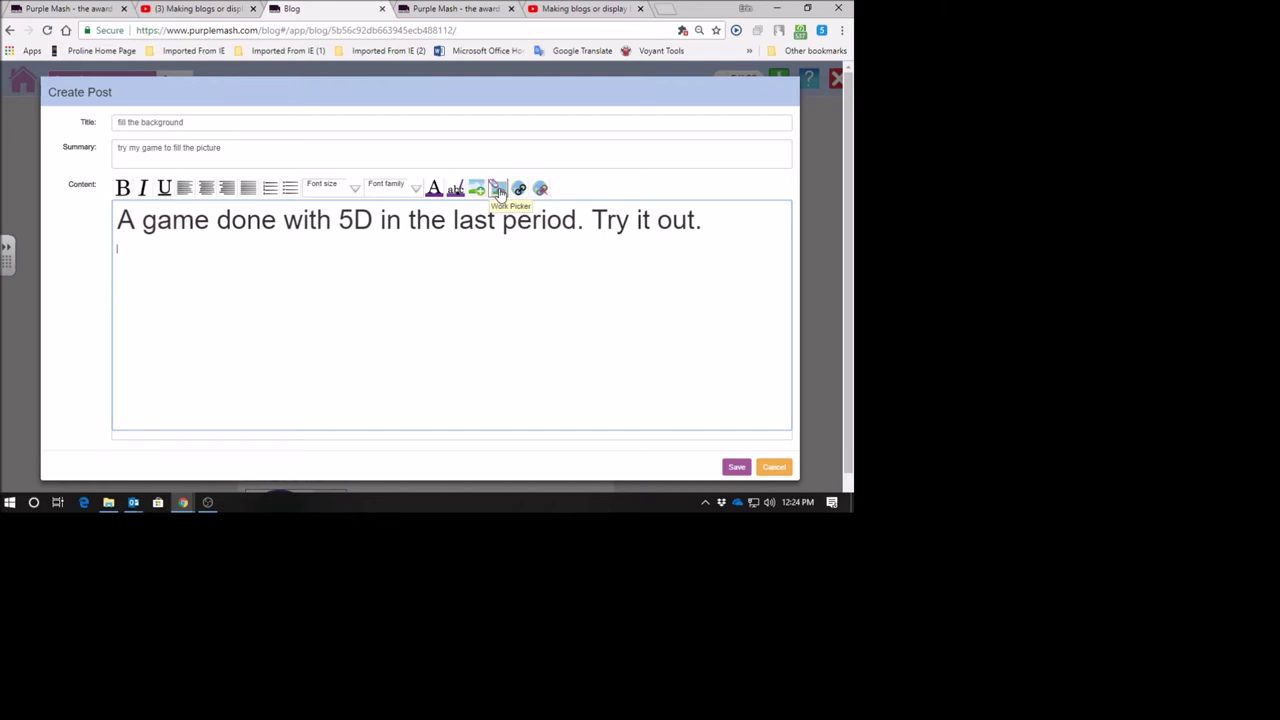
Step: Embed the 5dBackground game from My Work into the post and publish it
{"action": "left_click", "coordinate": [499, 191]}
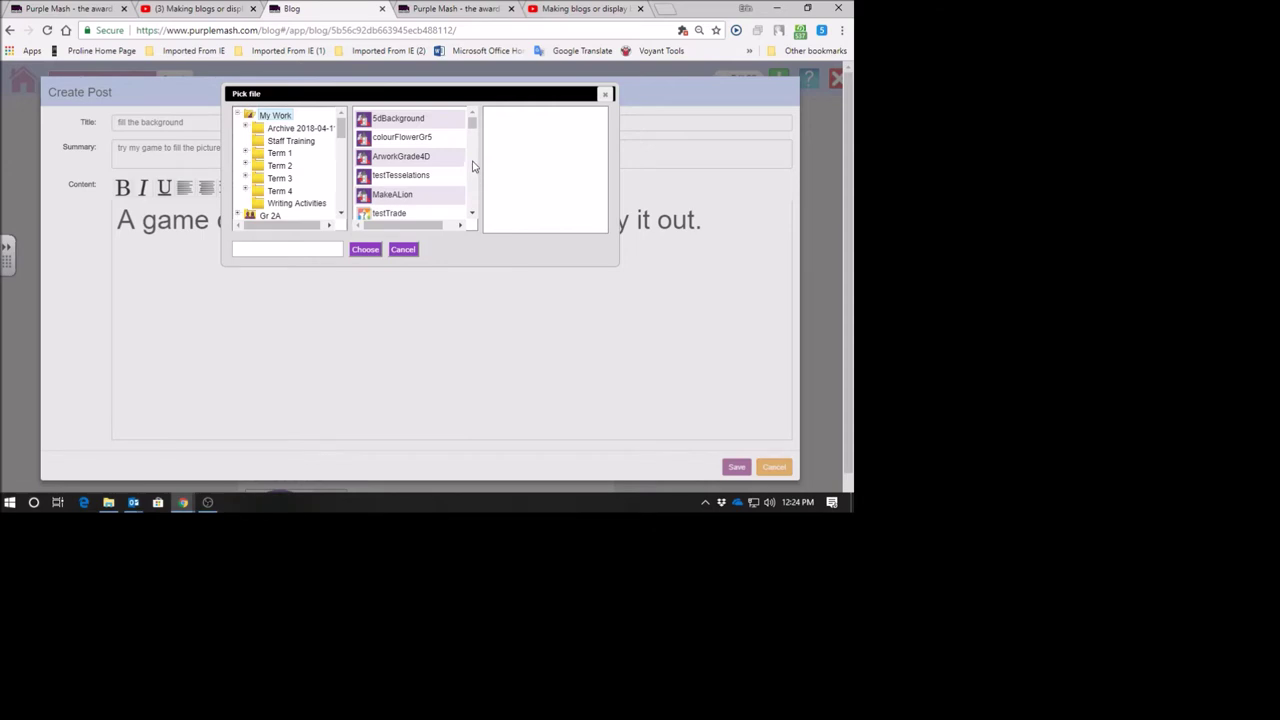
{"action": "left_click", "coordinate": [391, 120]}
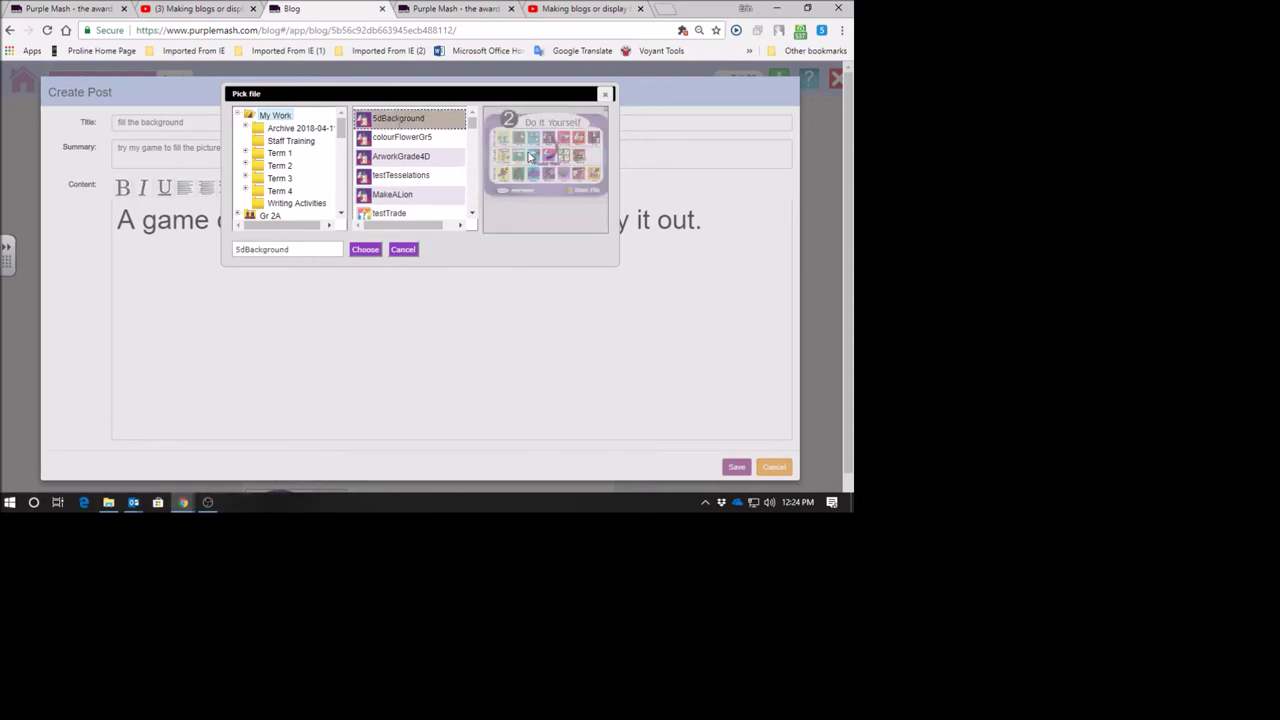
{"action": "left_click", "coordinate": [365, 251]}
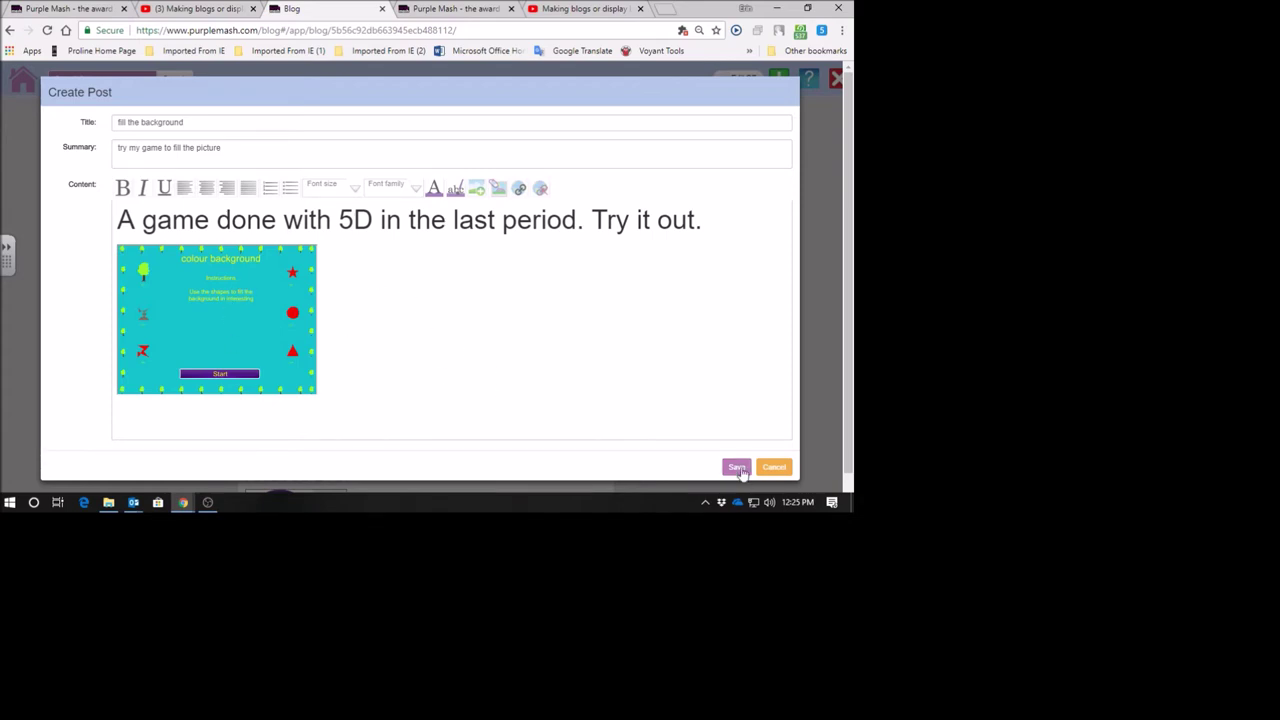
{"action": "left_click", "coordinate": [737, 468]}
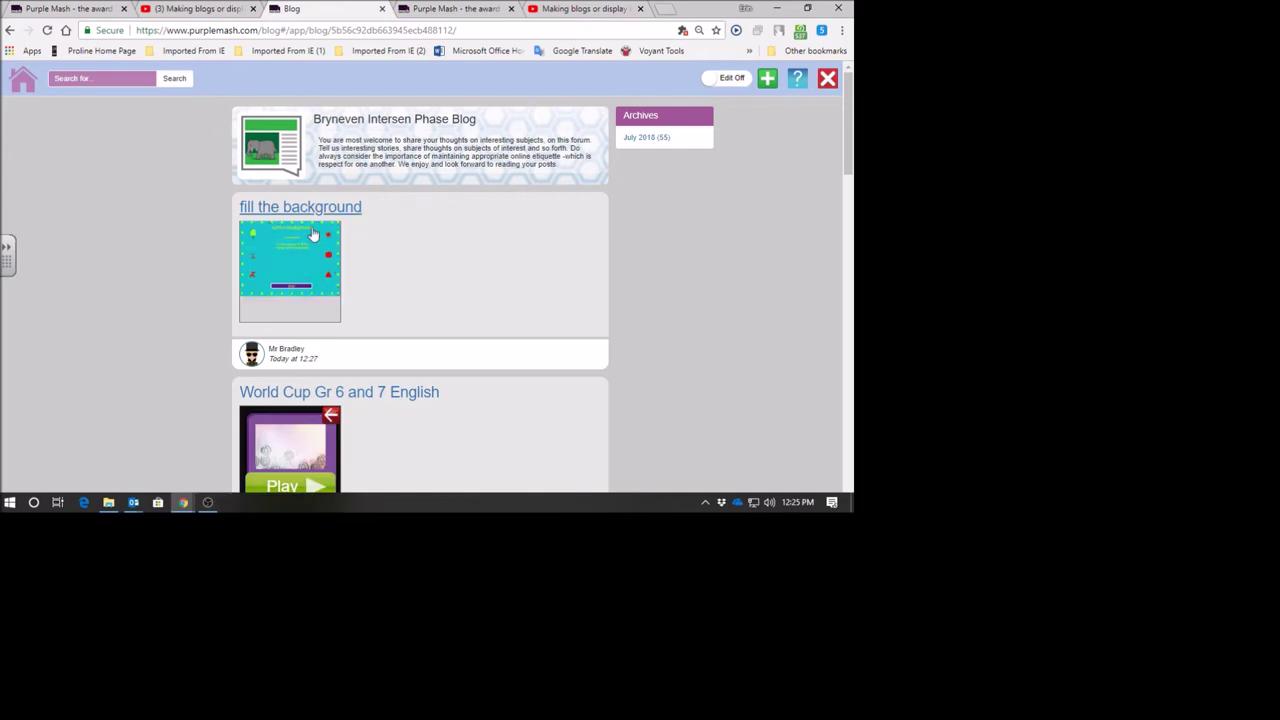
Step: Open the 'fill the background' post, try its embedded game, then return to the post list
{"action": "left_click", "coordinate": [282, 250]}
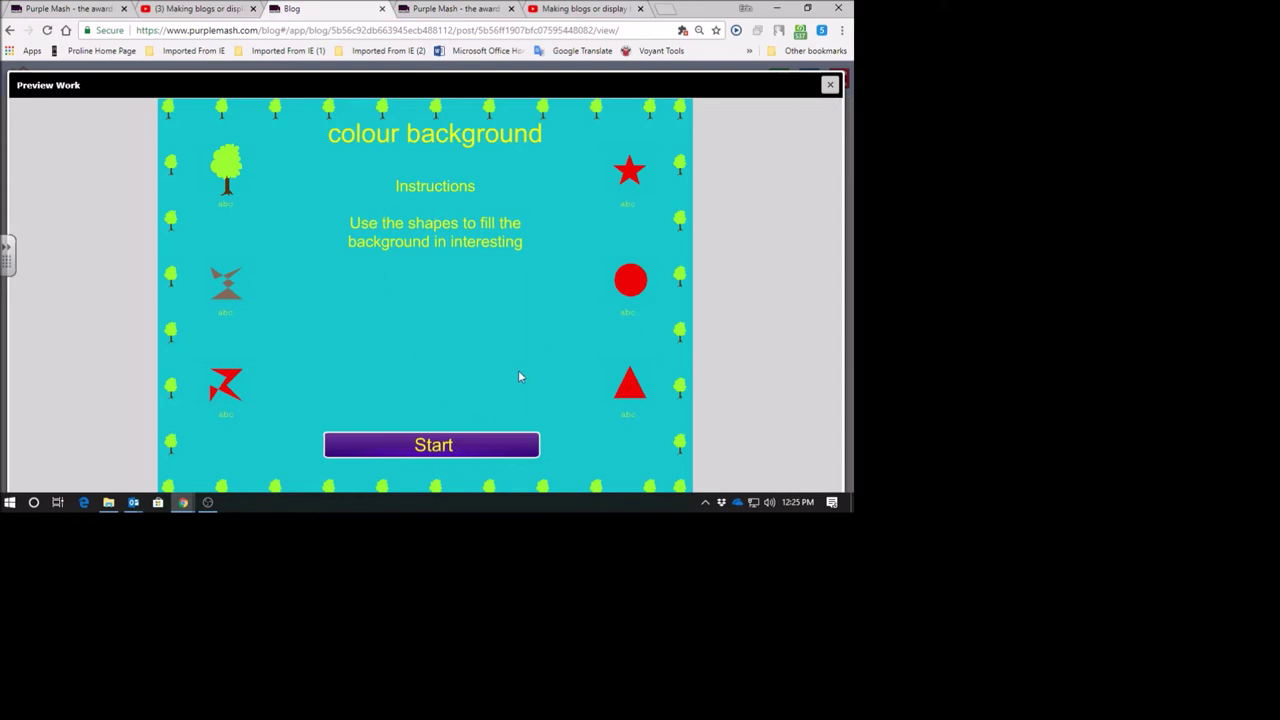
{"action": "left_click", "coordinate": [420, 446]}
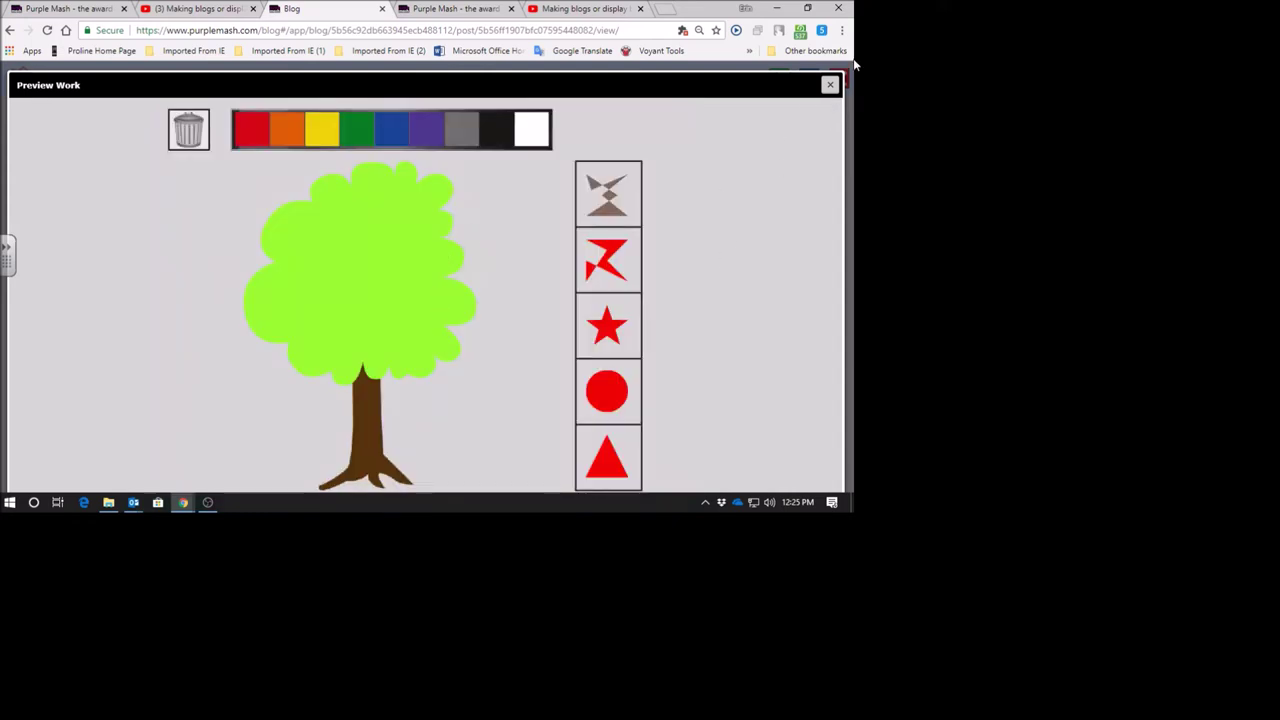
{"action": "left_click", "coordinate": [830, 84]}
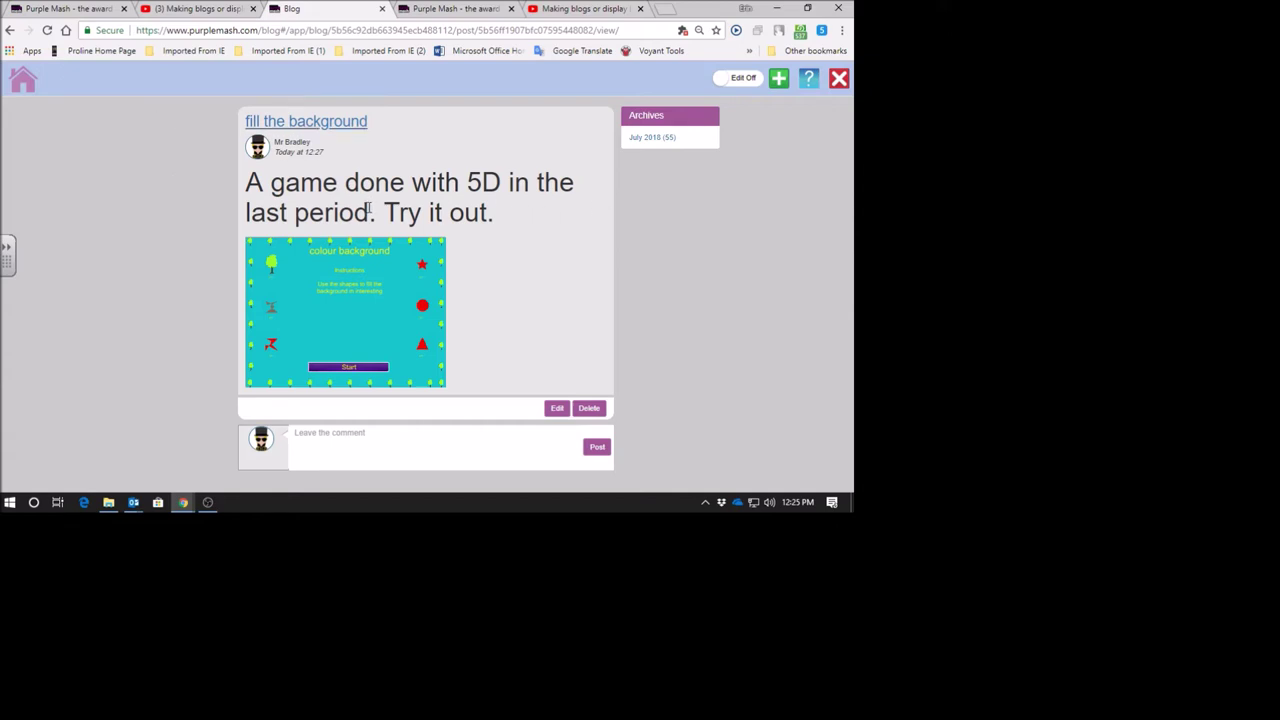
{"action": "left_click", "coordinate": [10, 30]}
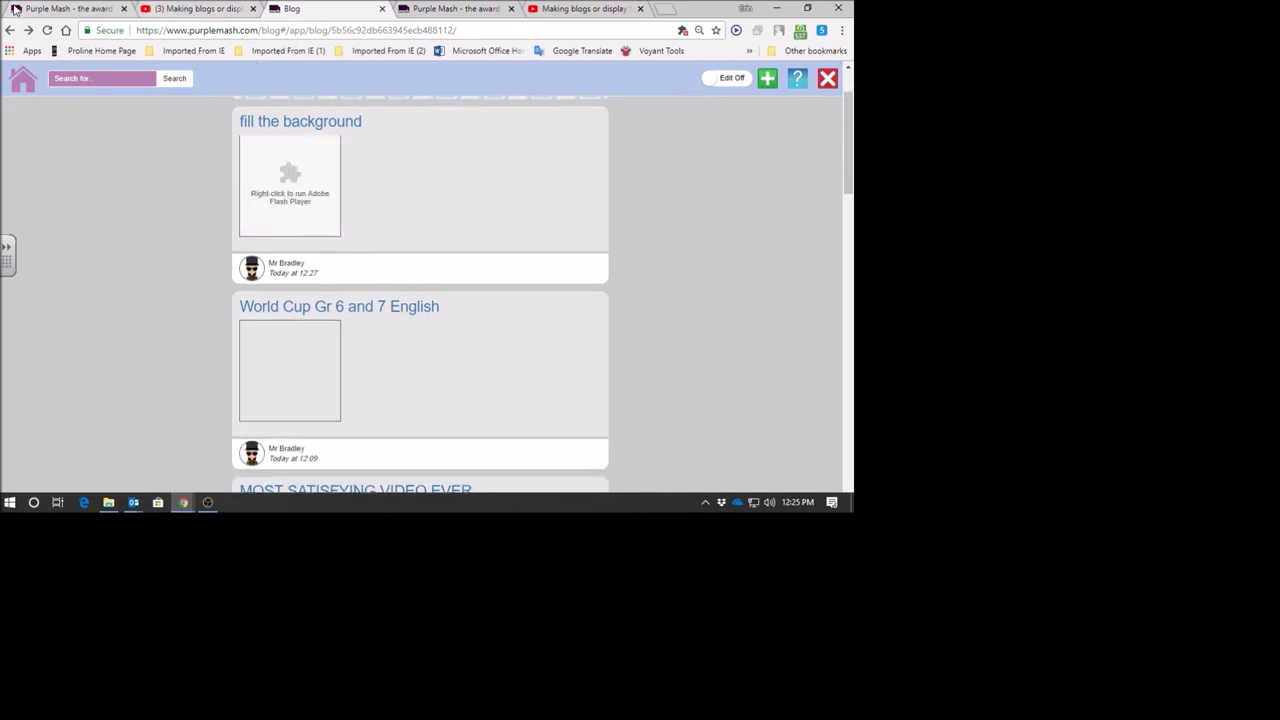
Step: From the home page's Admin tools, impersonate a class 5D pupil via the pupil login search
{"action": "left_click", "coordinate": [62, 9]}
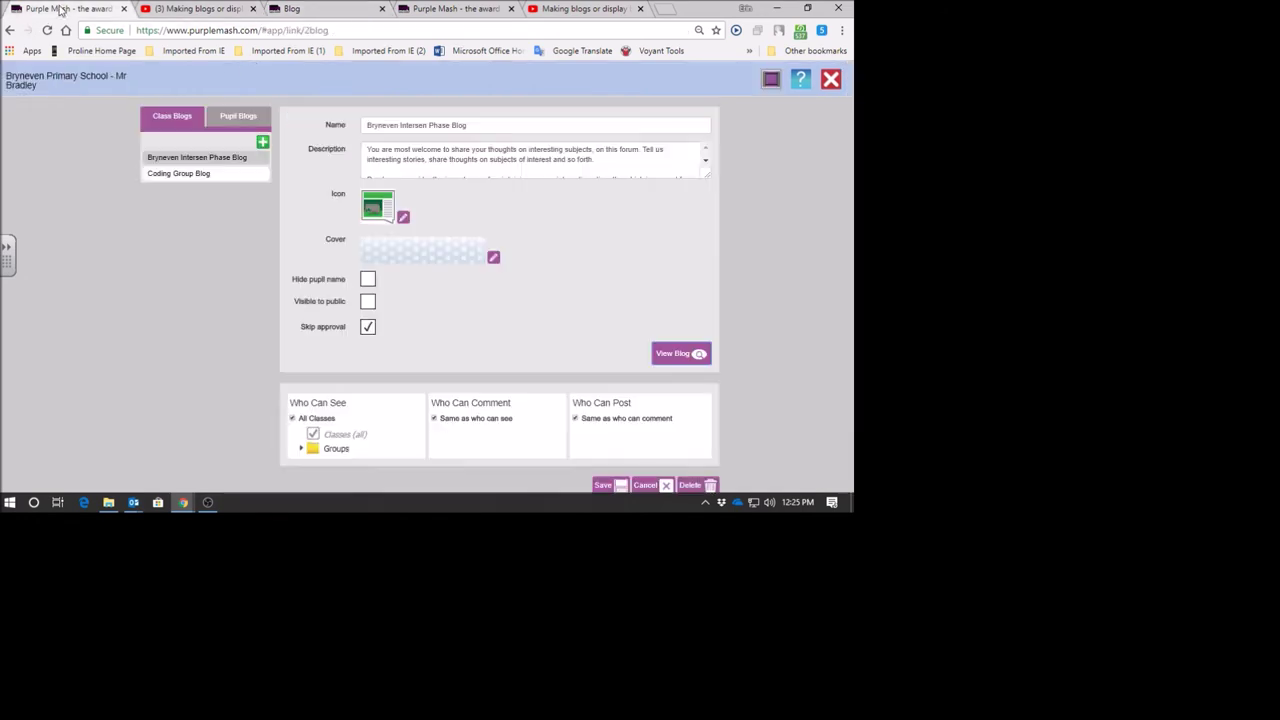
{"action": "left_click", "coordinate": [437, 14]}
{"action": "left_click", "coordinate": [222, 100]}
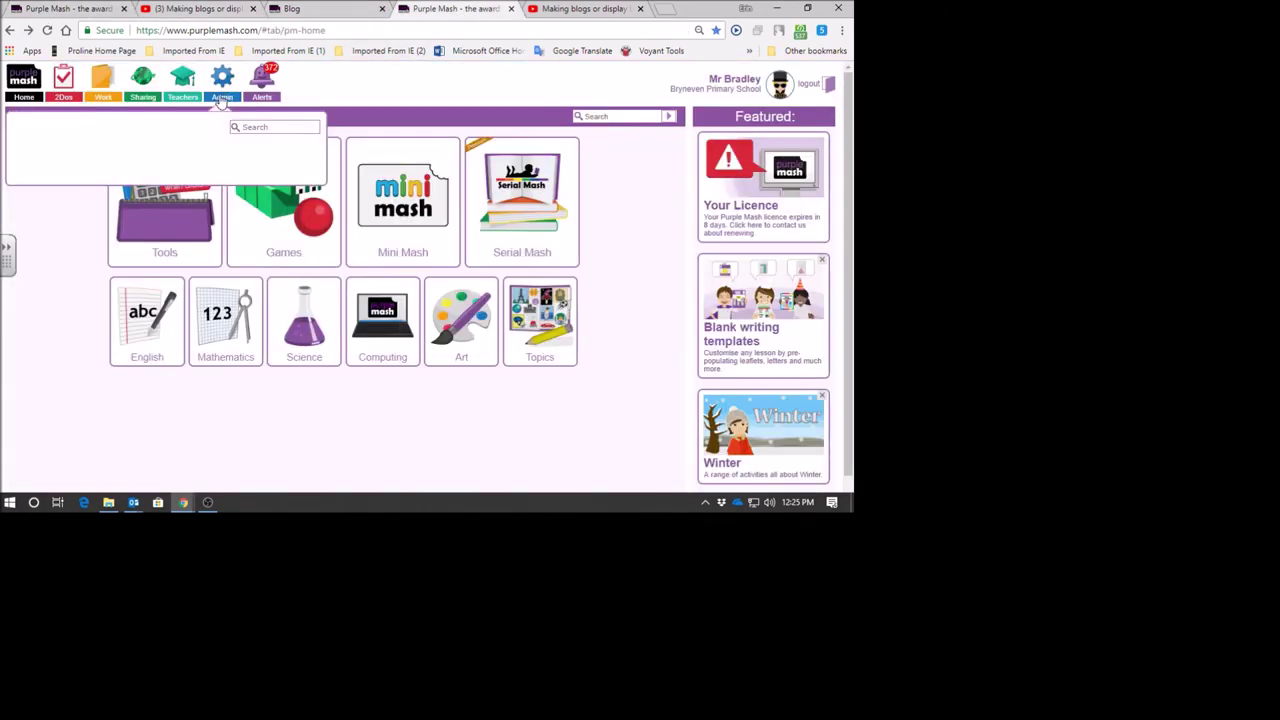
{"action": "left_click", "coordinate": [153, 176]}
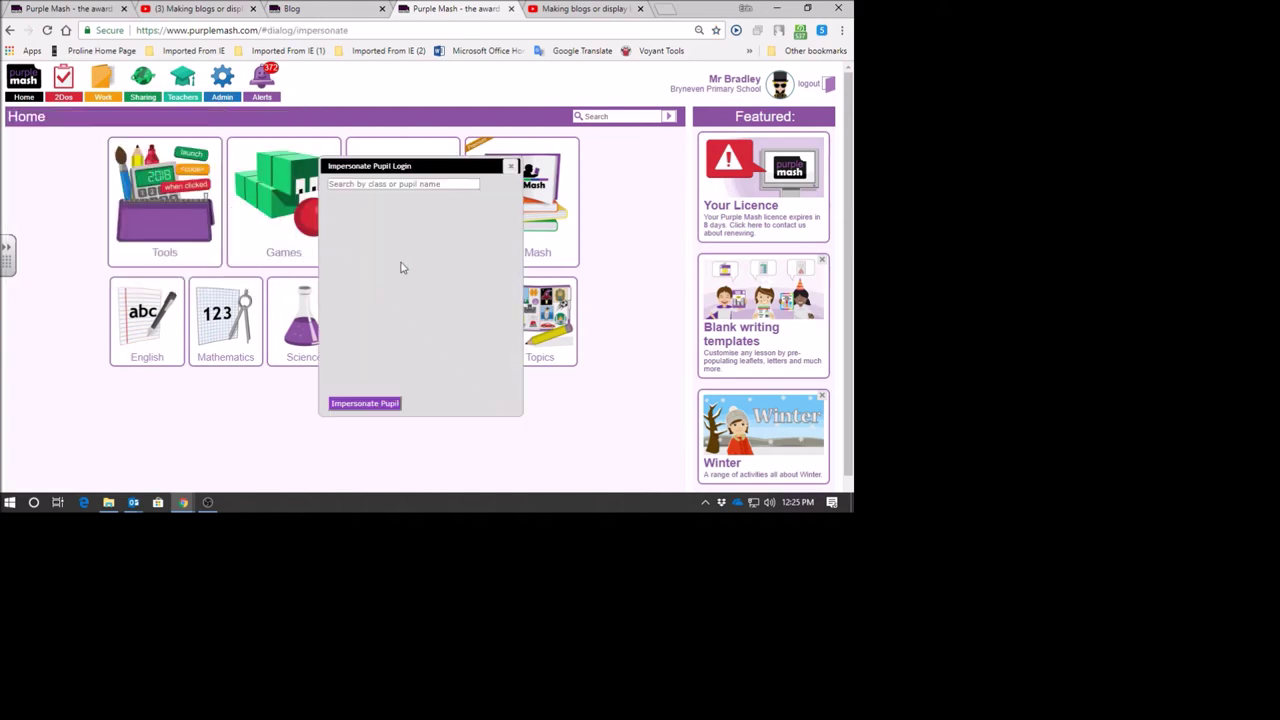
{"action": "left_click", "coordinate": [402, 183]}
{"action": "type", "text": "S"}
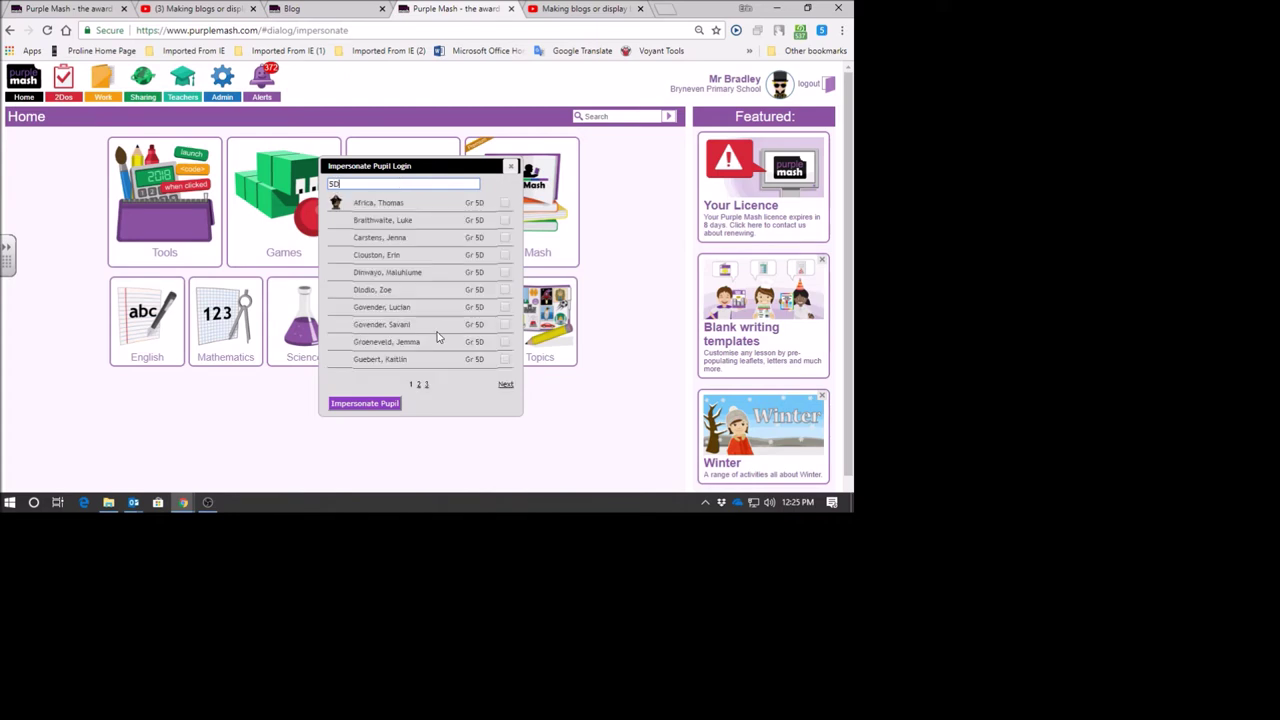
{"action": "left_click", "coordinate": [504, 324]}
{"action": "left_click", "coordinate": [372, 406]}
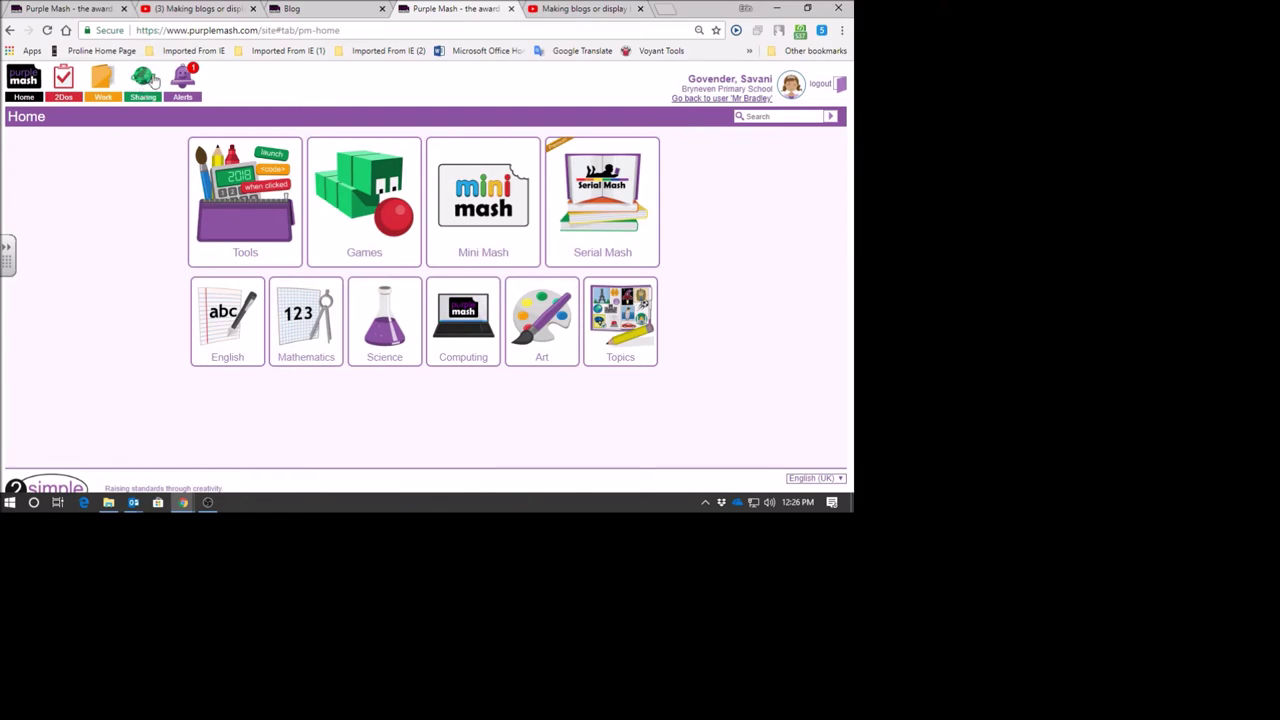
Step: As the pupil, bring up the Shared Blogs list under Sharing
{"action": "left_click", "coordinate": [143, 80]}
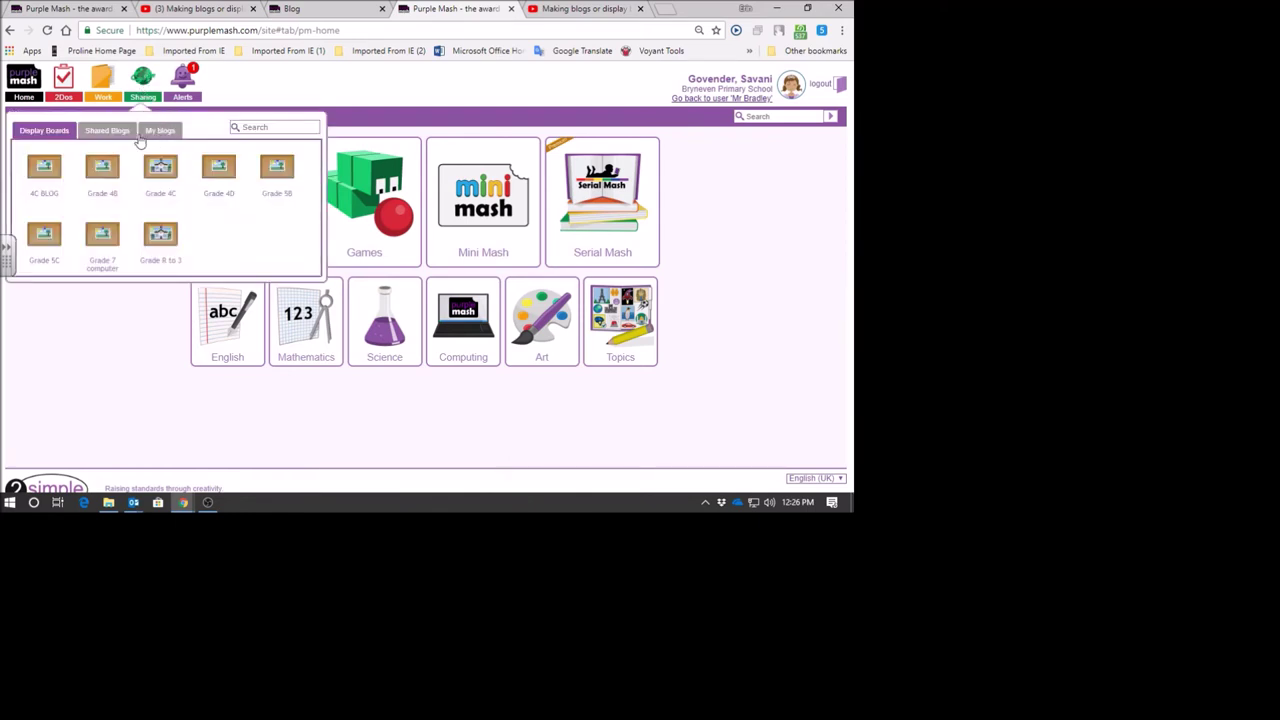
{"action": "mouse_move", "coordinate": [62, 170]}
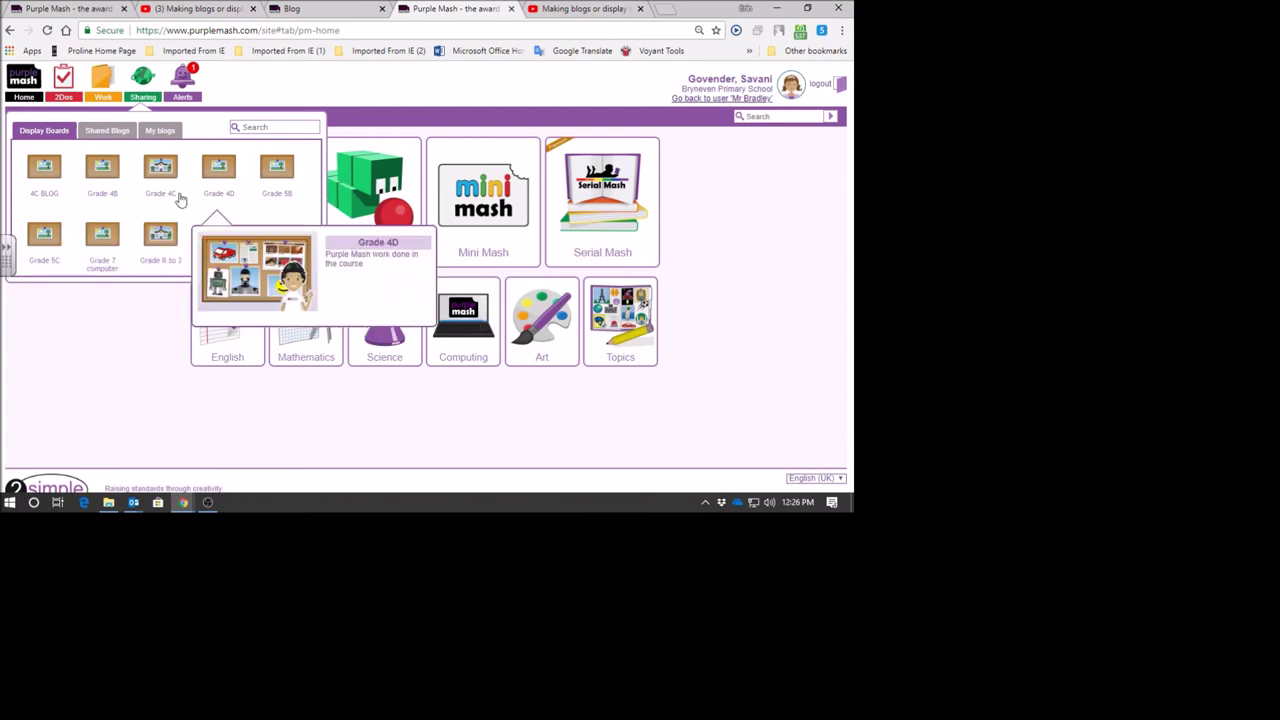
{"action": "mouse_move", "coordinate": [158, 236]}
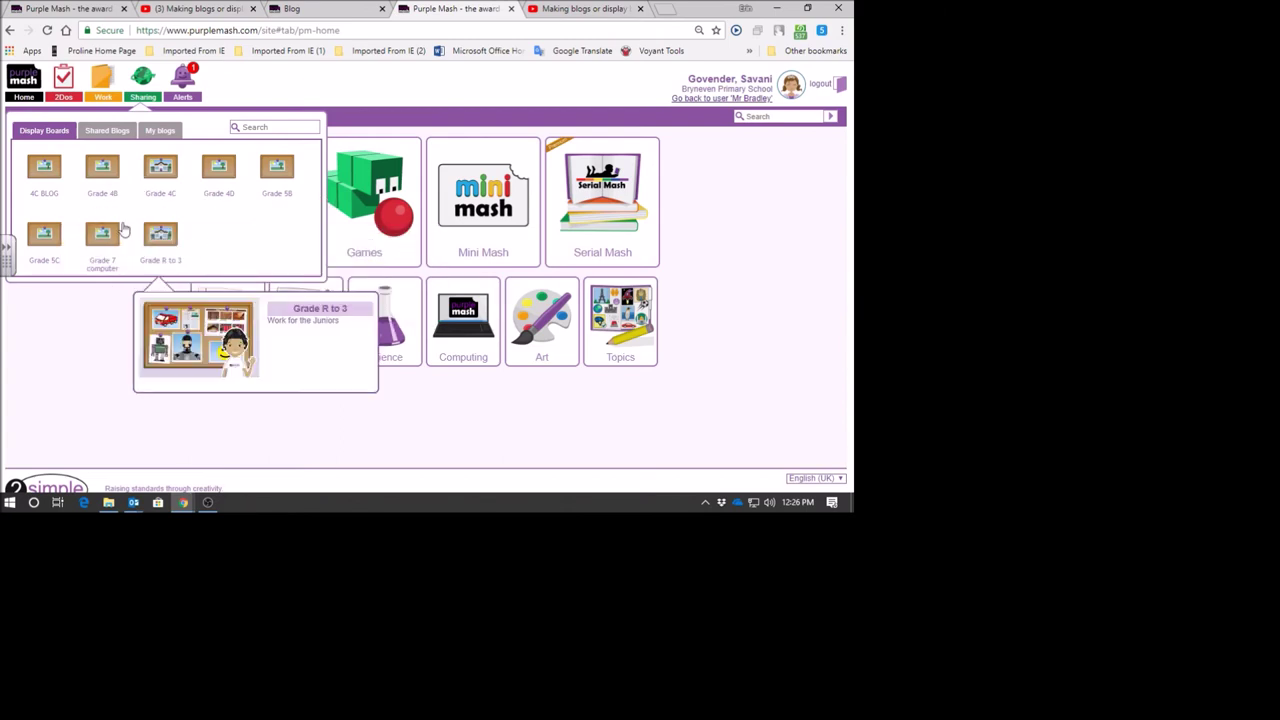
{"action": "left_click", "coordinate": [105, 132]}
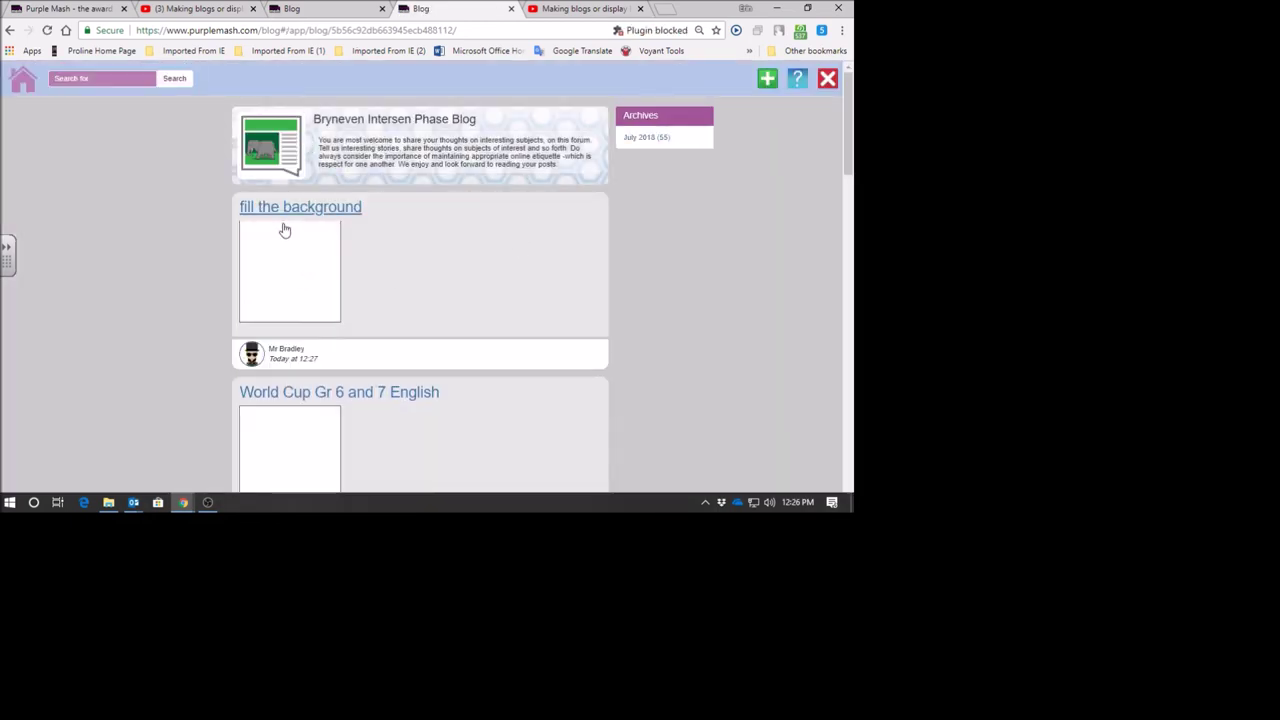
Step: Allow Flash to load and start the 'fill the background' game in the blog post
{"action": "left_click", "coordinate": [320, 284]}
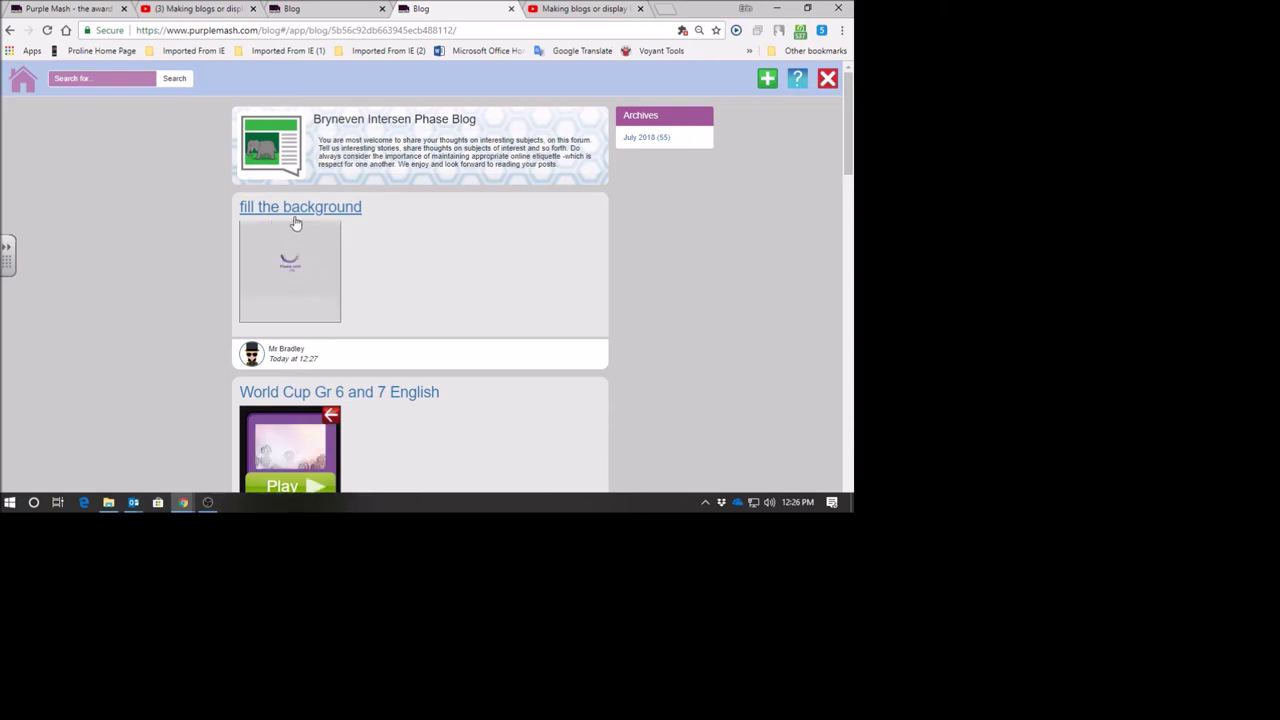
{"action": "left_click", "coordinate": [290, 250]}
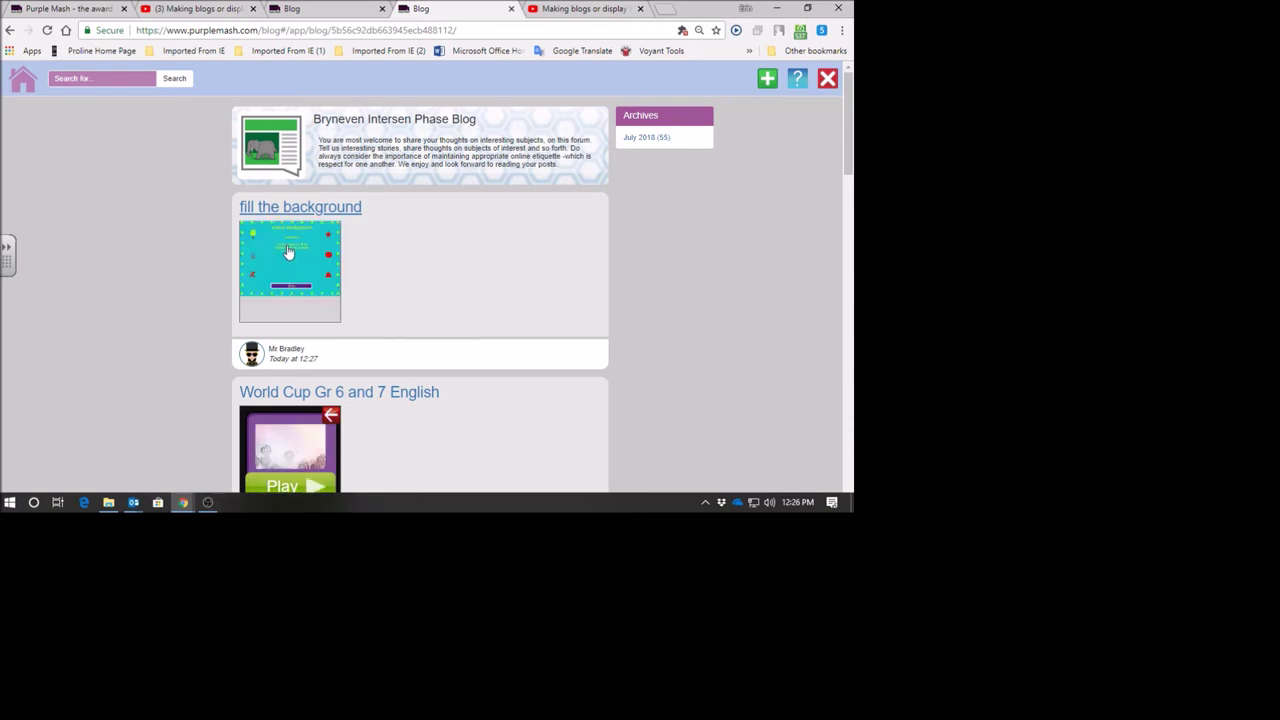
{"action": "left_click", "coordinate": [85, 79]}
Step: Search the blog for one pupil's posts, zoom to 67%, then search another pupil's name
{"action": "left_click", "coordinate": [177, 90]}
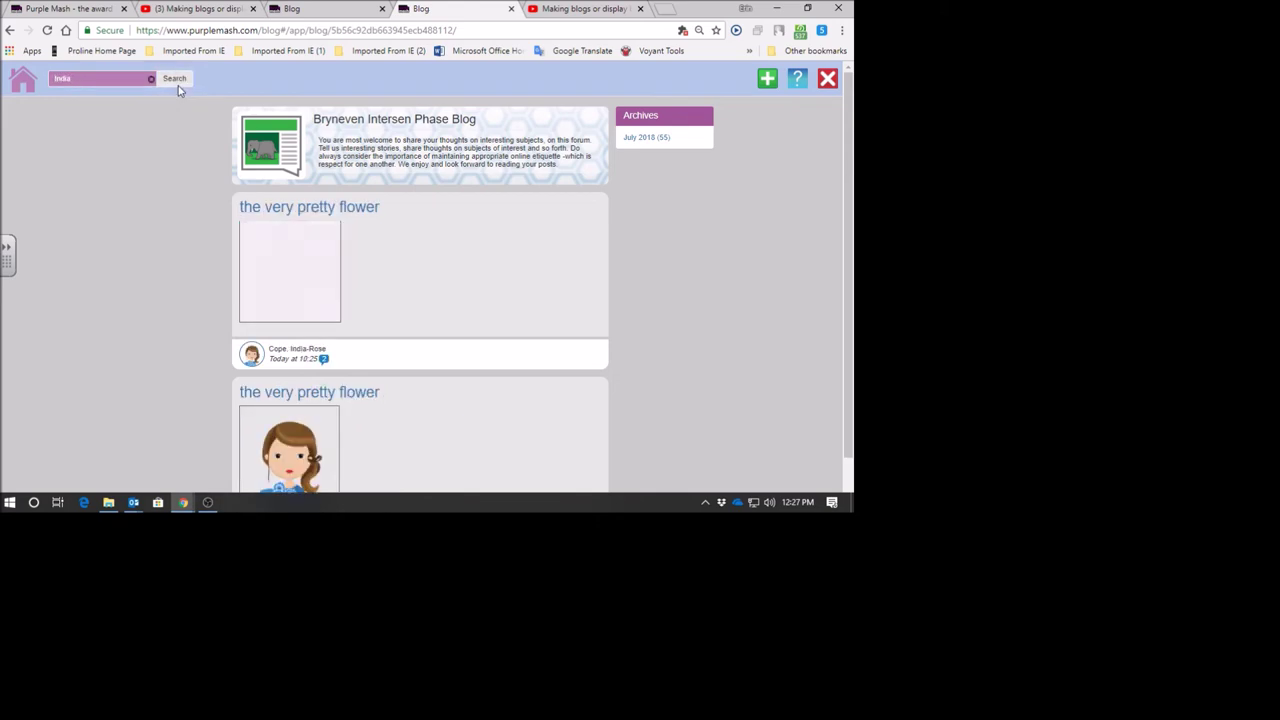
{"action": "scroll", "coordinate": [292, 311], "scroll_direction": "down", "scroll_amount": 1}
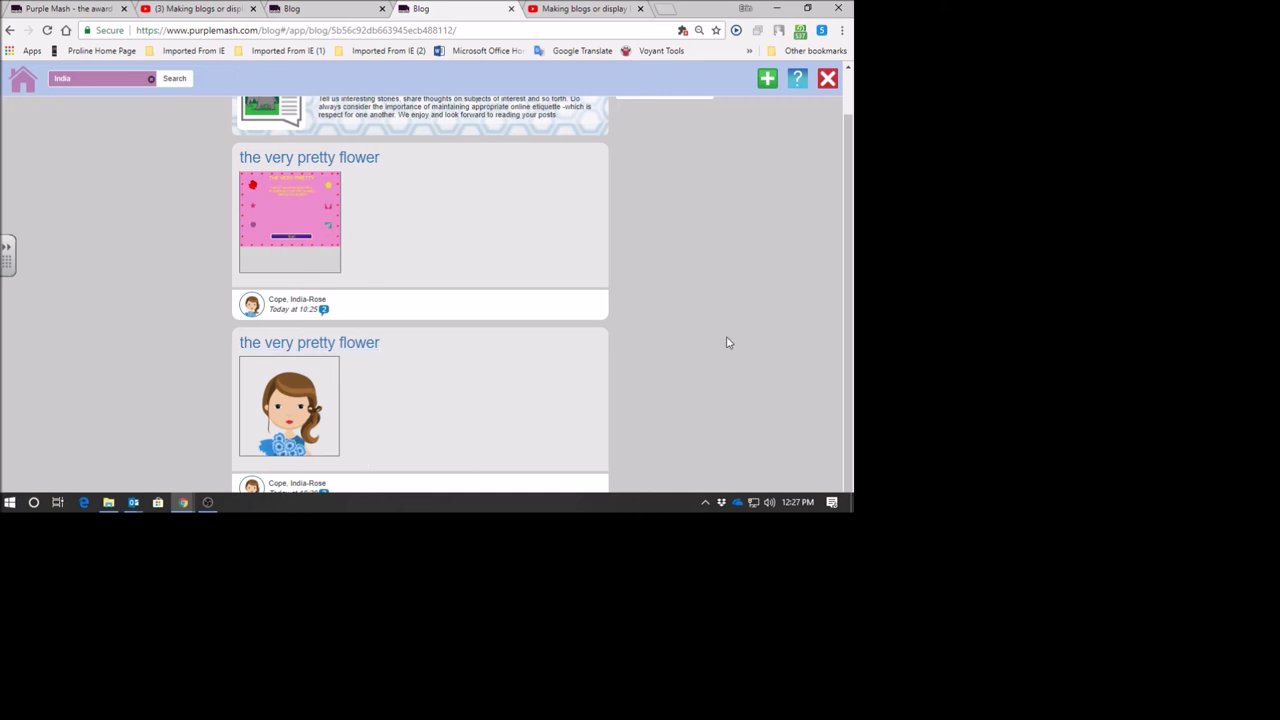
{"action": "key", "text": "ctrl+minus"}
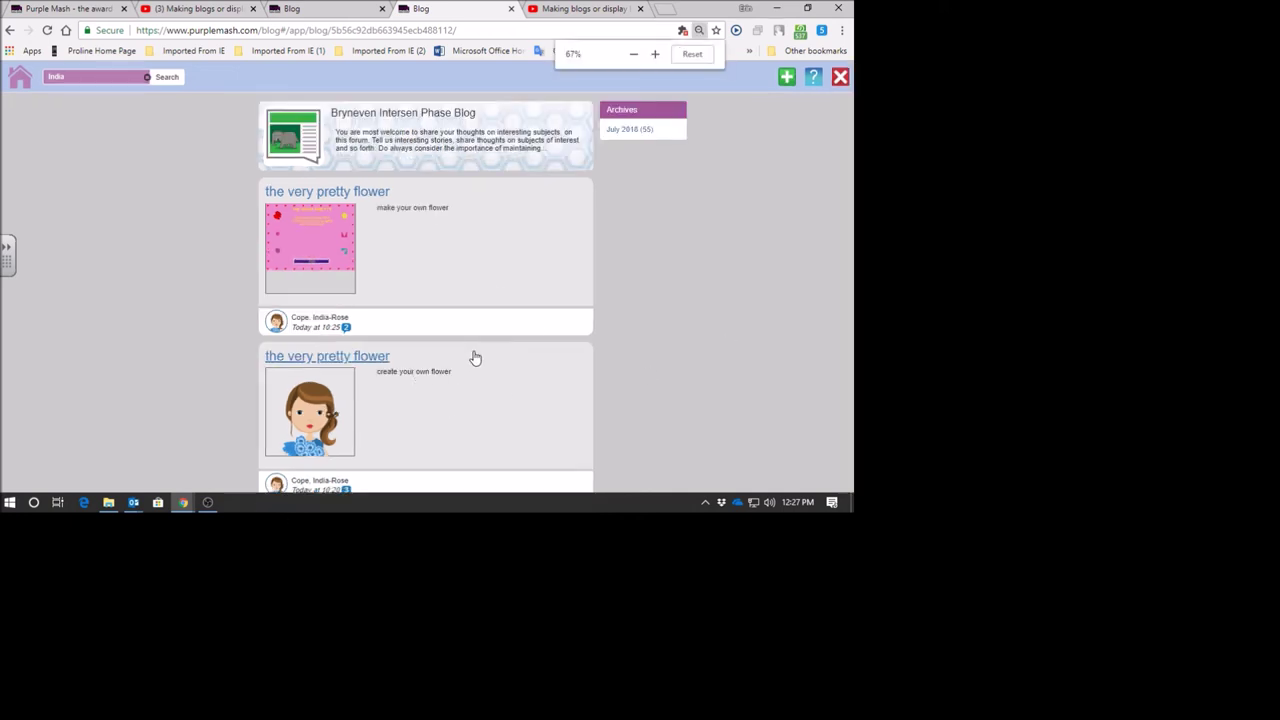
{"action": "left_click_drag", "start_coordinate": [88, 77], "coordinate": [32, 76]}
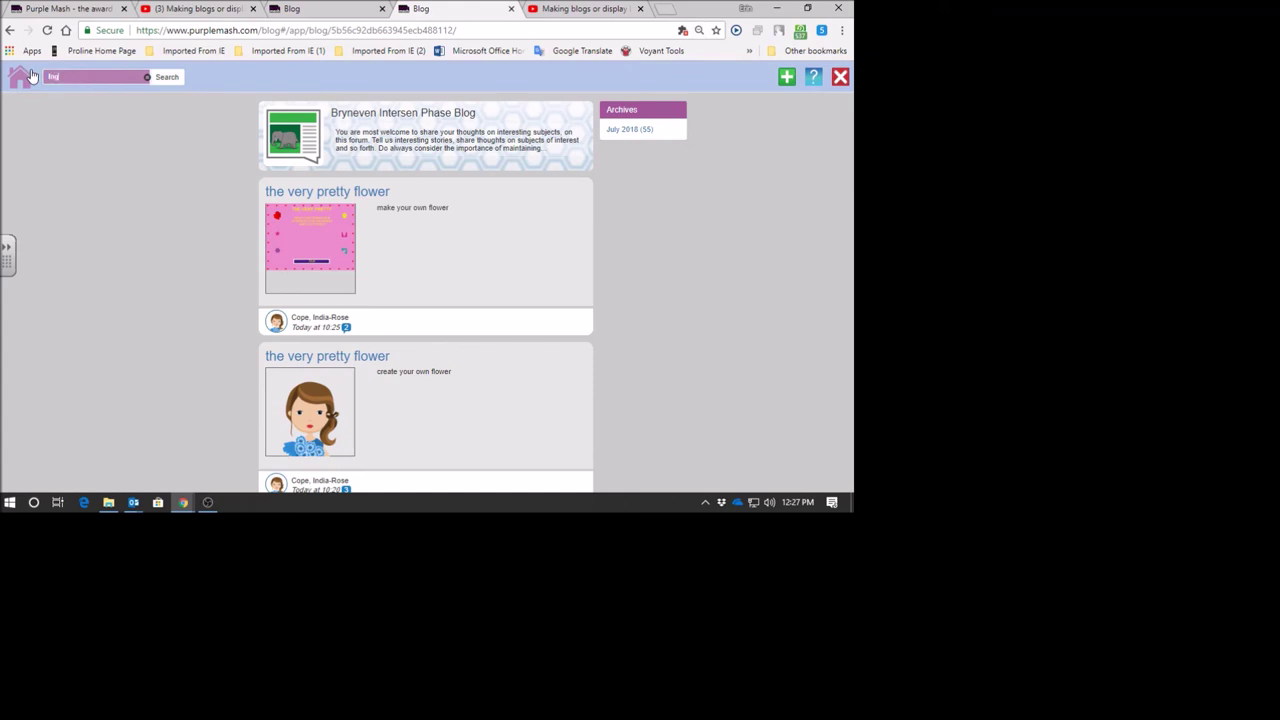
{"action": "type", "text": "Inga"}
{"action": "left_click", "coordinate": [166, 77]}
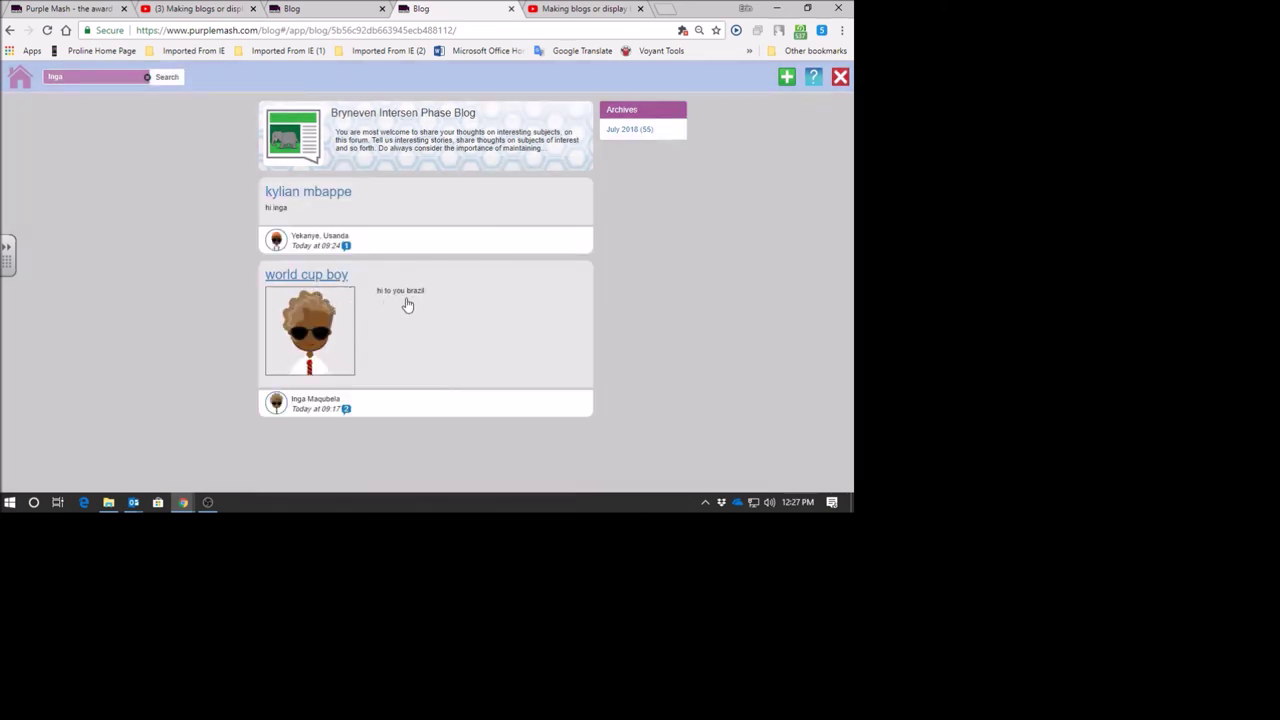
Step: Open the world cup post, return to the results, and search the blog for 'bu'
{"action": "left_click", "coordinate": [406, 326]}
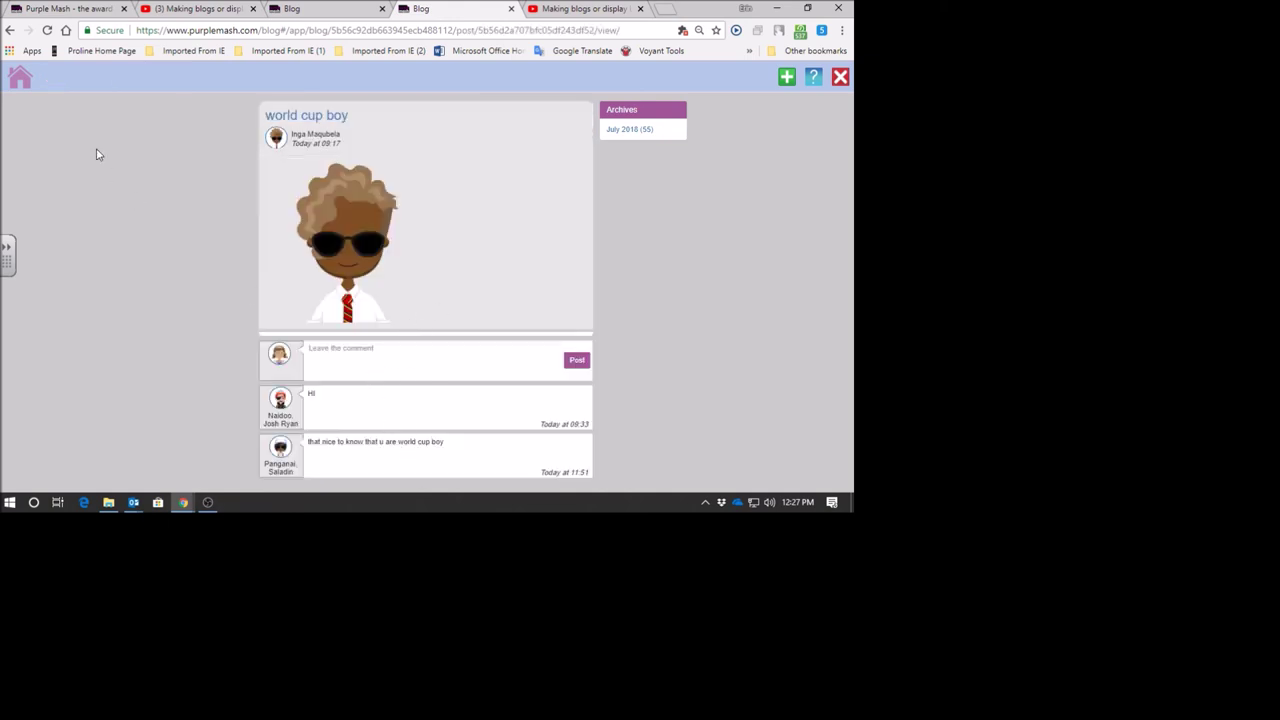
{"action": "left_click", "coordinate": [11, 31]}
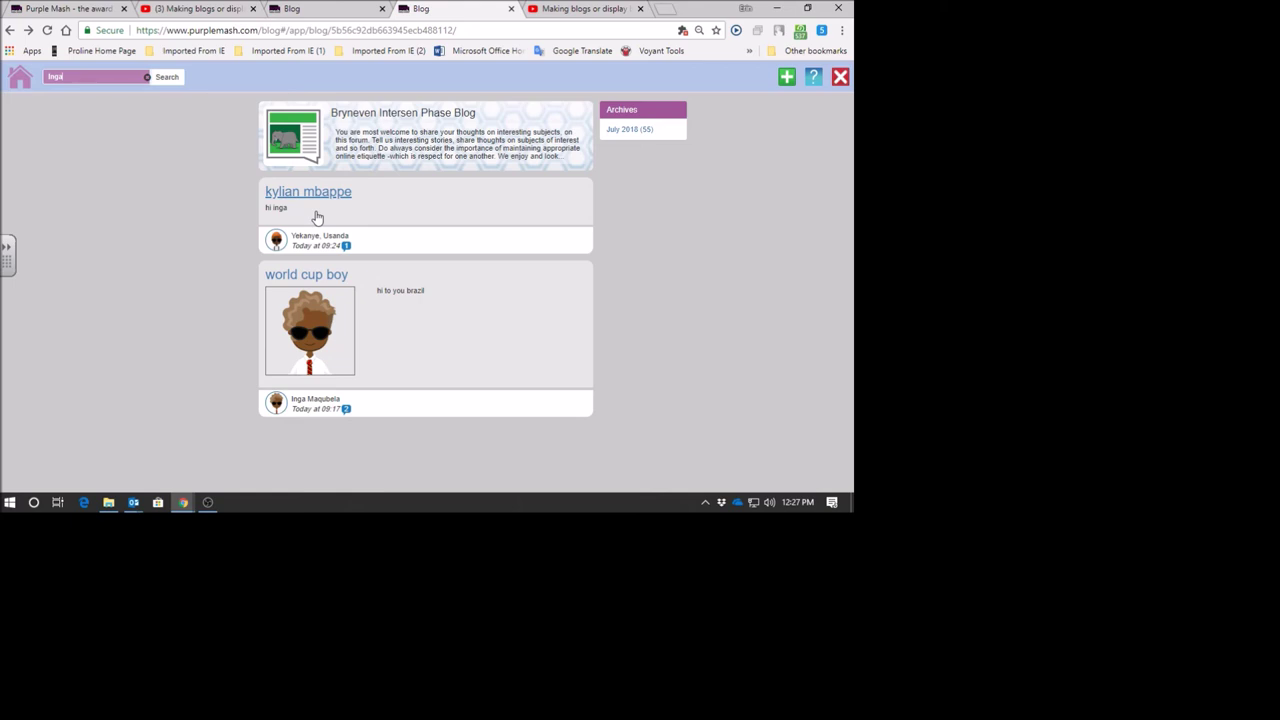
{"action": "left_click_drag", "start_coordinate": [75, 79], "coordinate": [39, 80]}
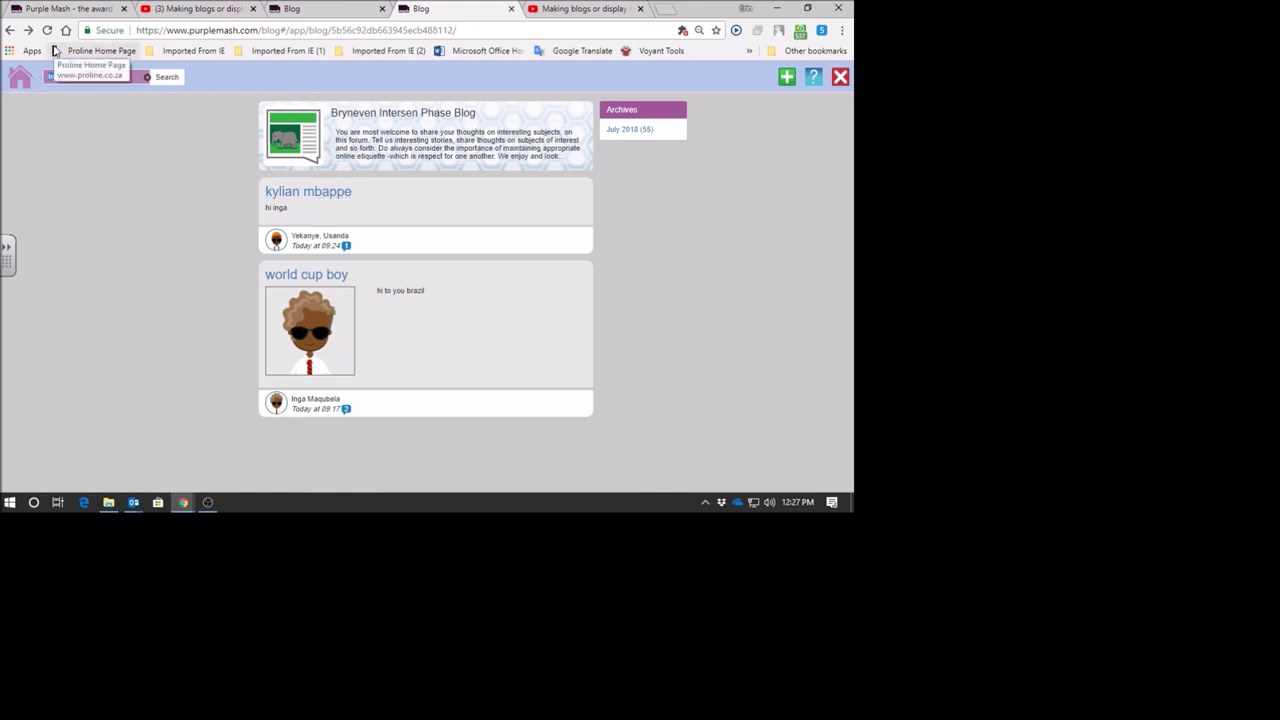
{"action": "type", "text": "bull"}
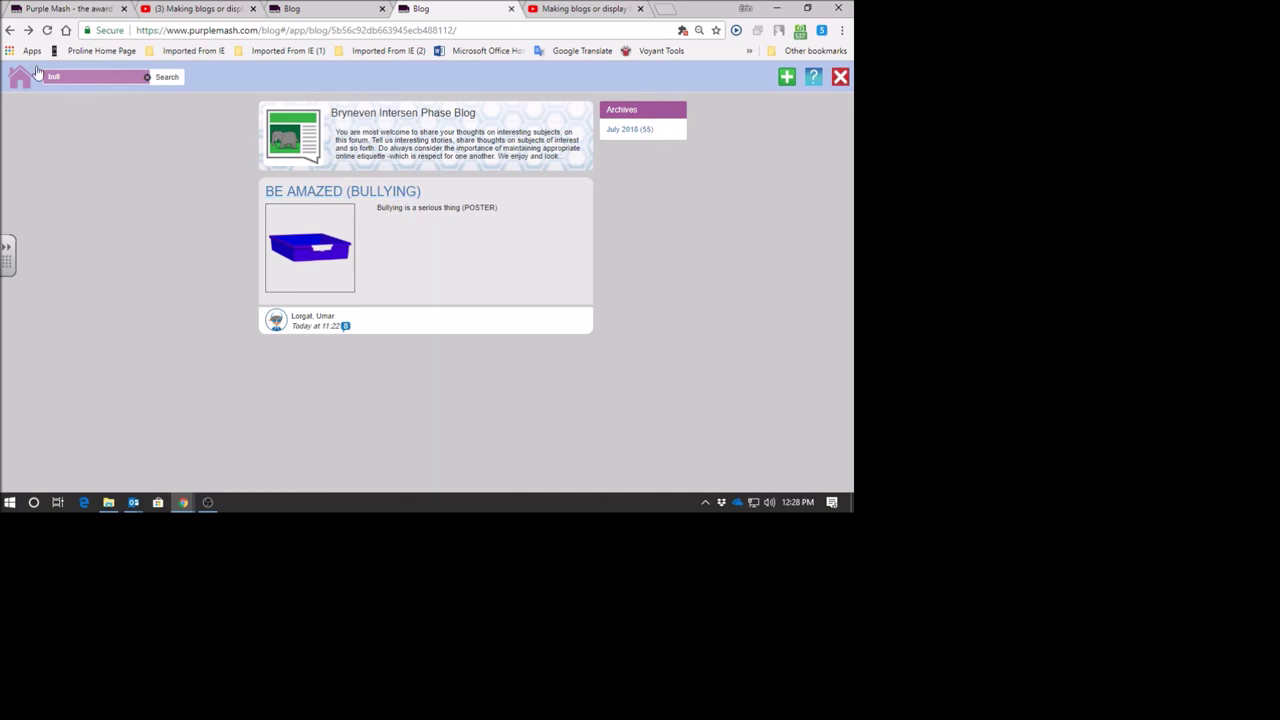
Step: Read the BE AMAZED (BULLYING) post, then go back through the list to the Home page
{"action": "left_click", "coordinate": [426, 255]}
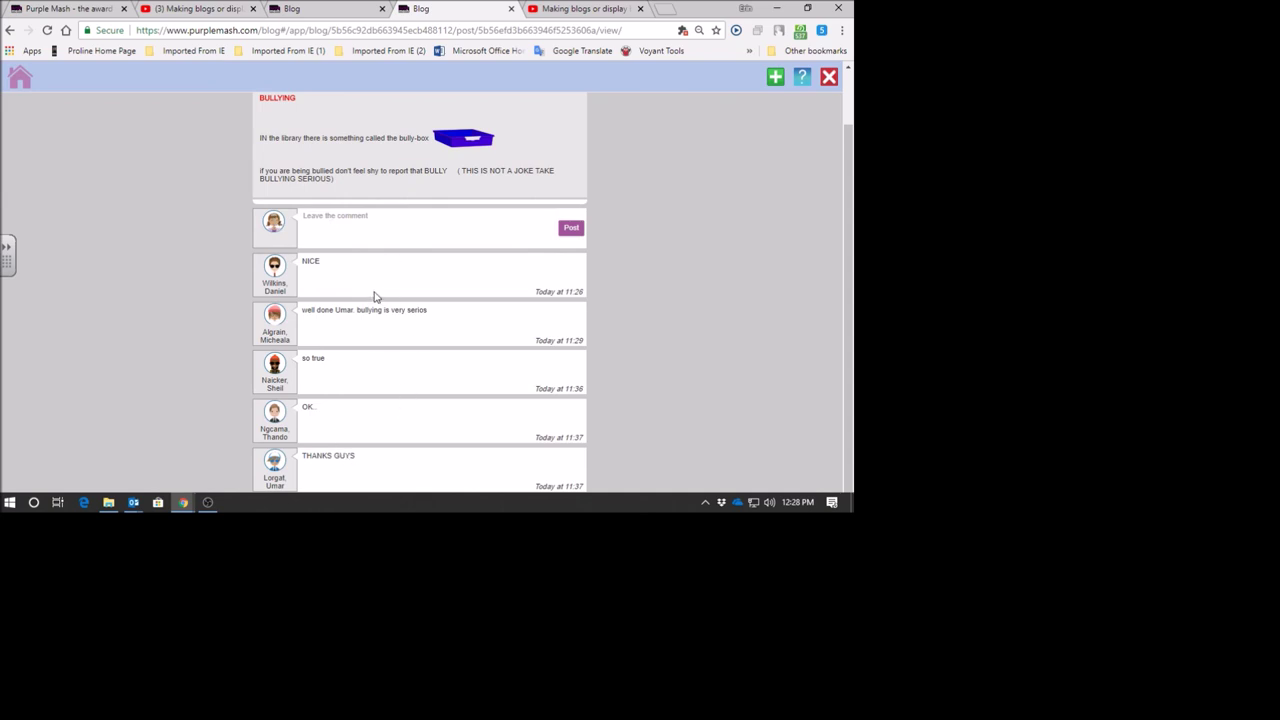
{"action": "left_click", "coordinate": [9, 30]}
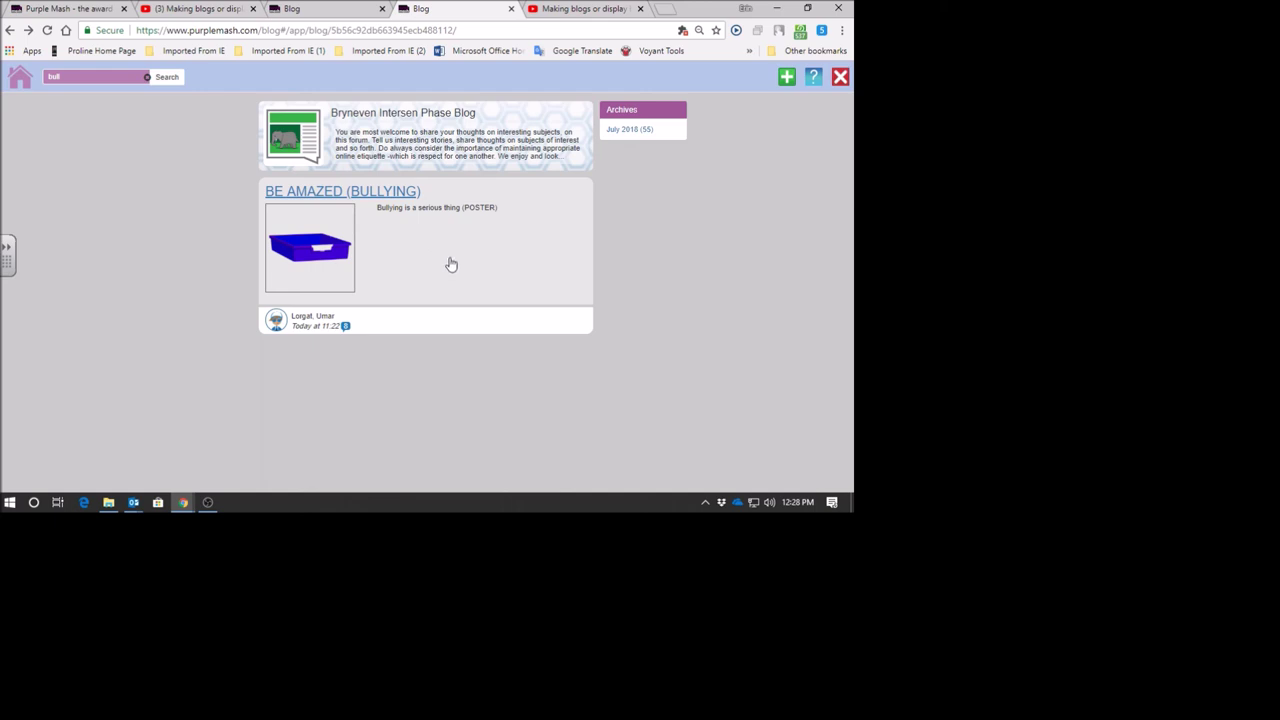
{"action": "left_click", "coordinate": [10, 30]}
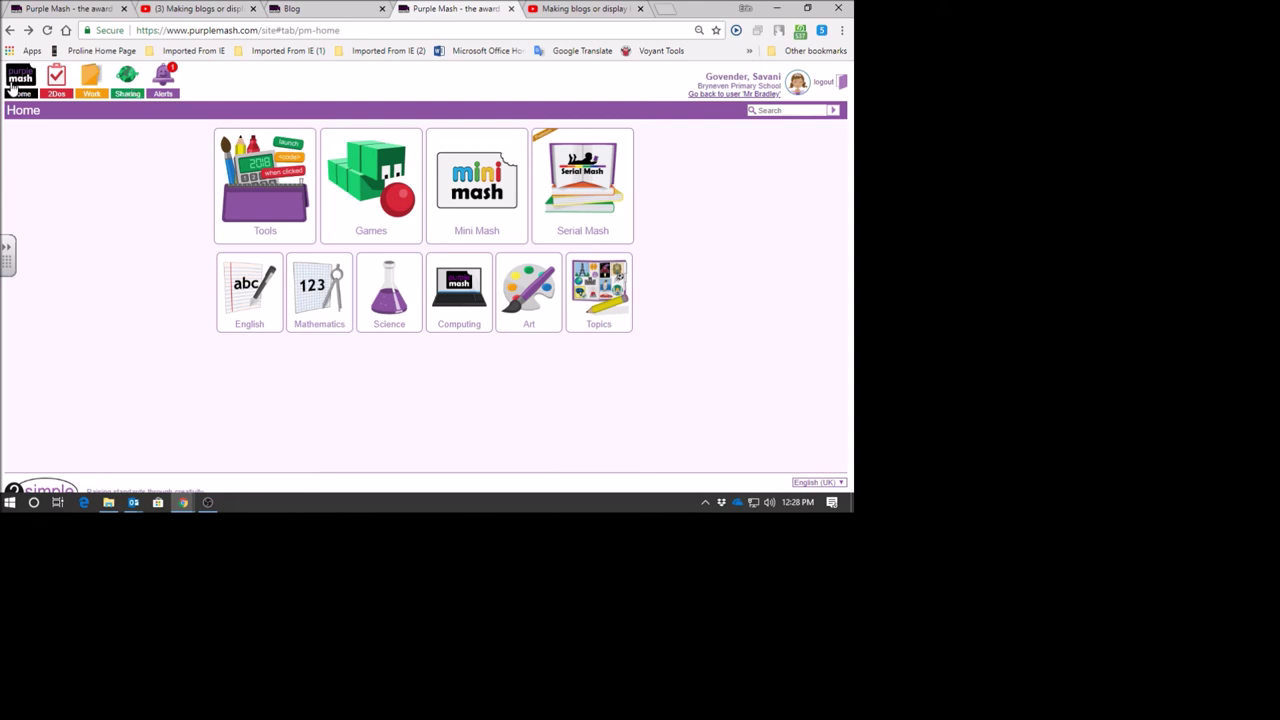
Step: Open 2Do It Yourself from Tools under Quiz and Game Creation, heading for the Shapes template
{"action": "left_click", "coordinate": [258, 212]}
{"action": "scroll", "coordinate": [624, 312], "scroll_direction": "down", "scroll_amount": 2}
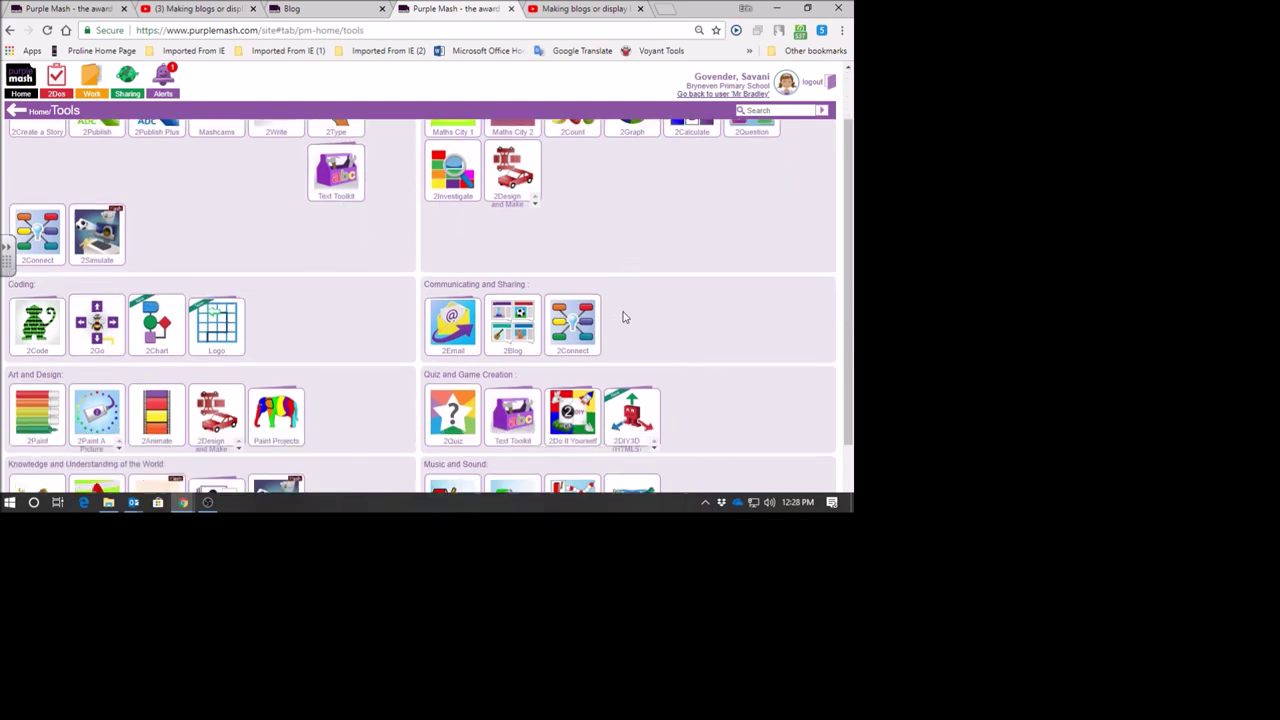
{"action": "left_click", "coordinate": [567, 334]}
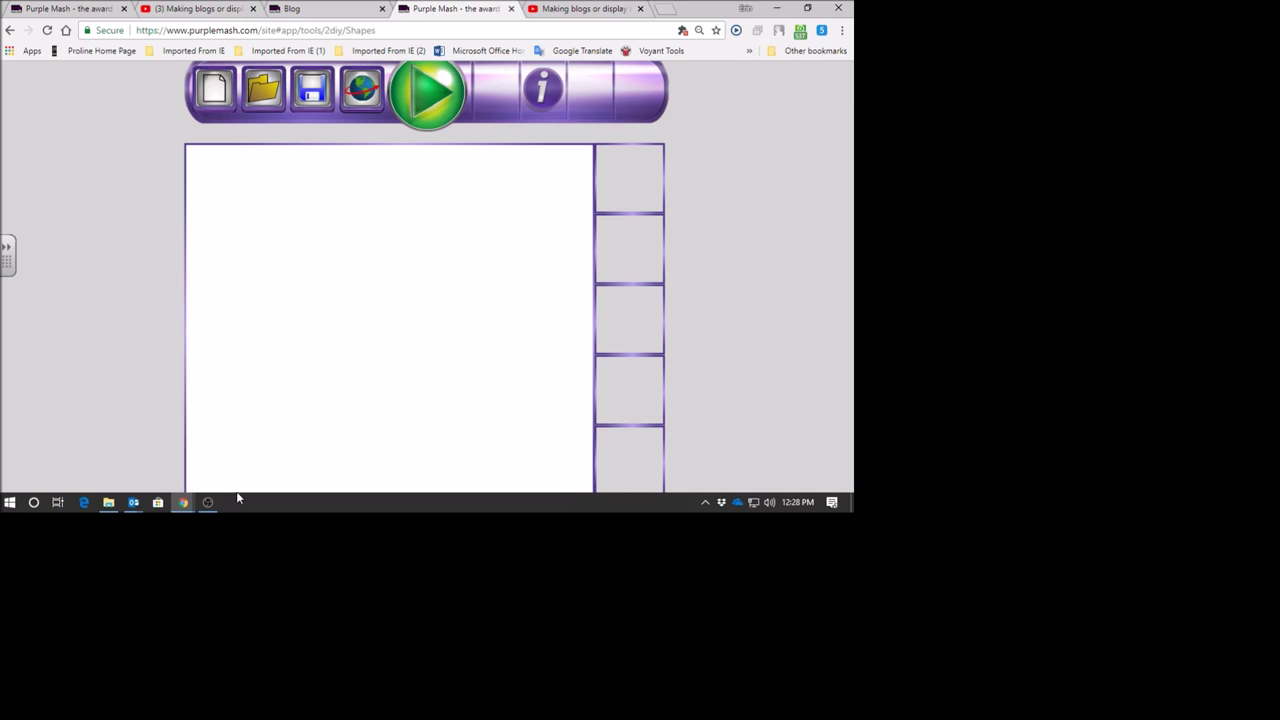
{"action": "mouse_move", "coordinate": [218, 502]}
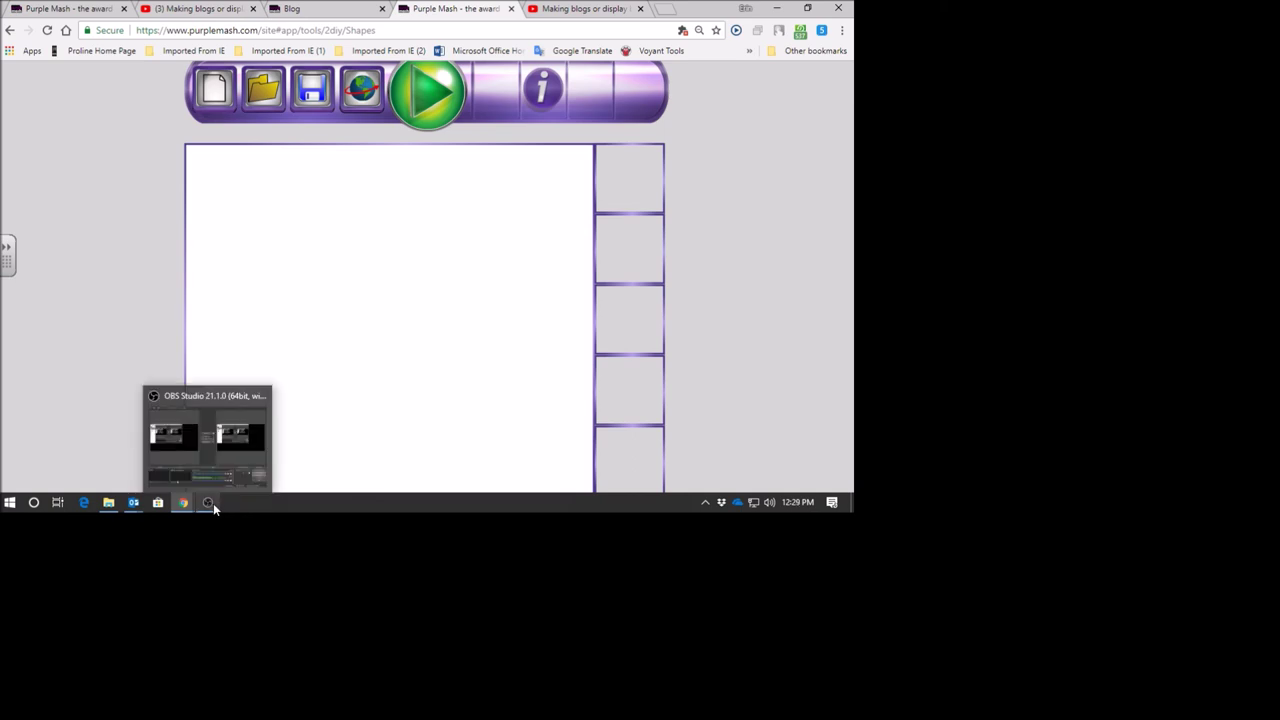